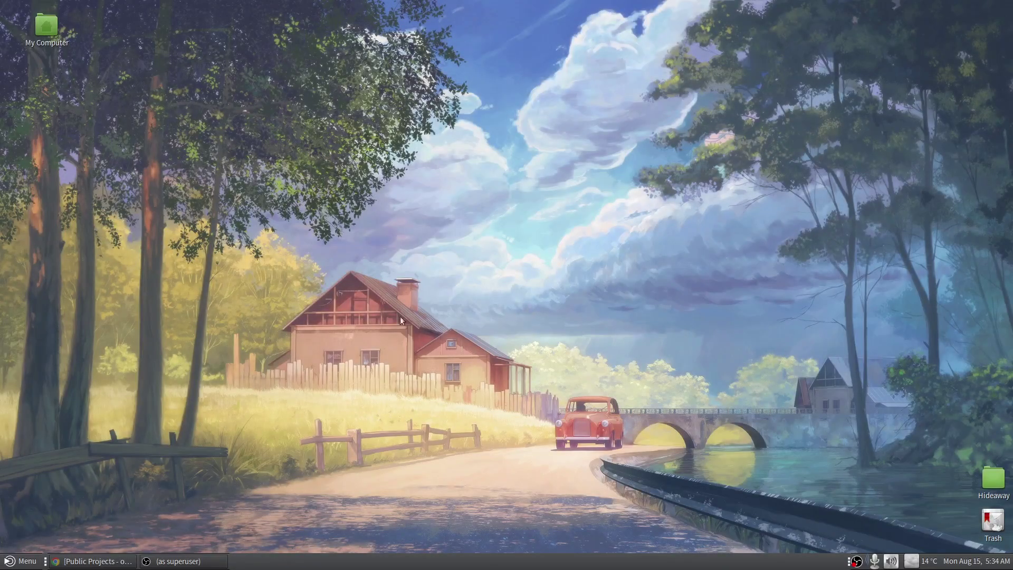
# Restore the Chrome window showing the openSUSE Build Service Public Projects page from the taskbar.
pyautogui.click(11, 564)
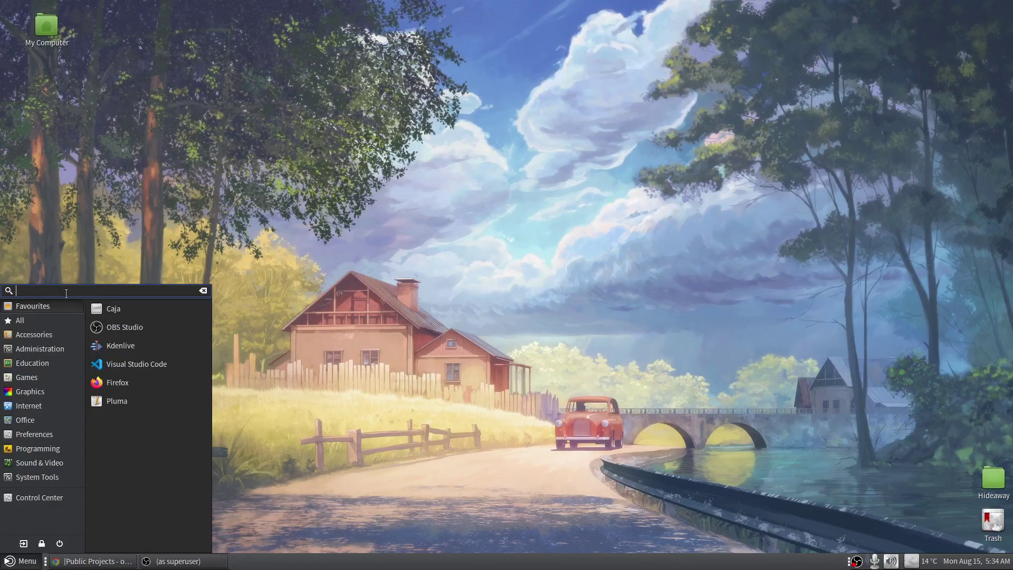
pyautogui.click(590, 417)
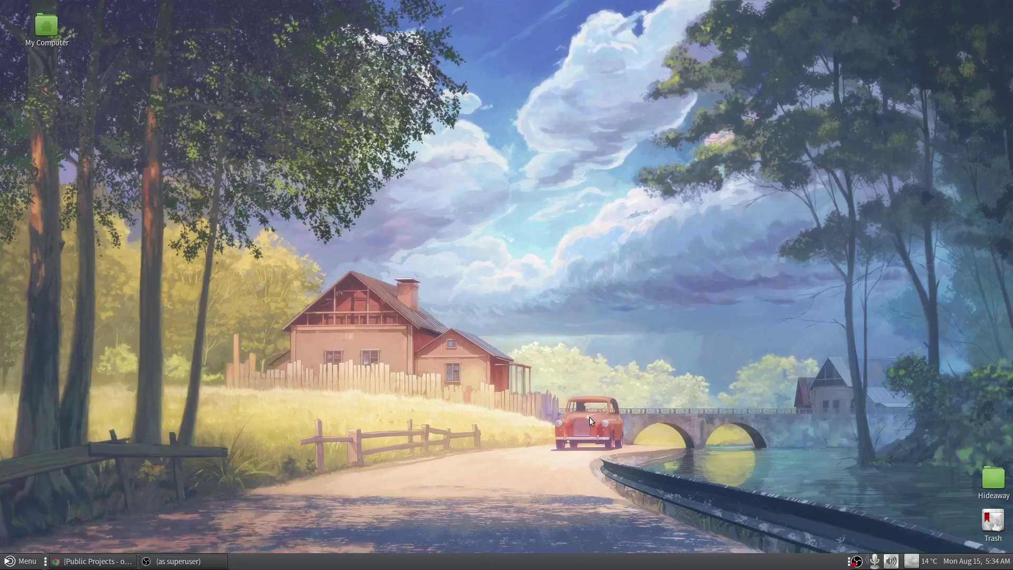
pyautogui.click(77, 561)
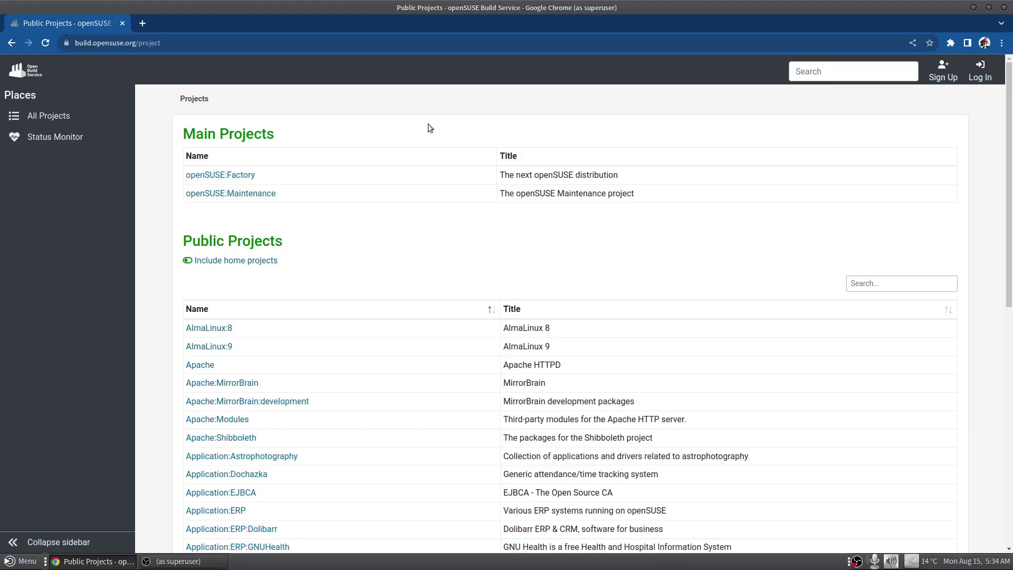
# Scroll down through the Public Projects table and back up to the top.
pyautogui.scroll(-5, 487, 210)
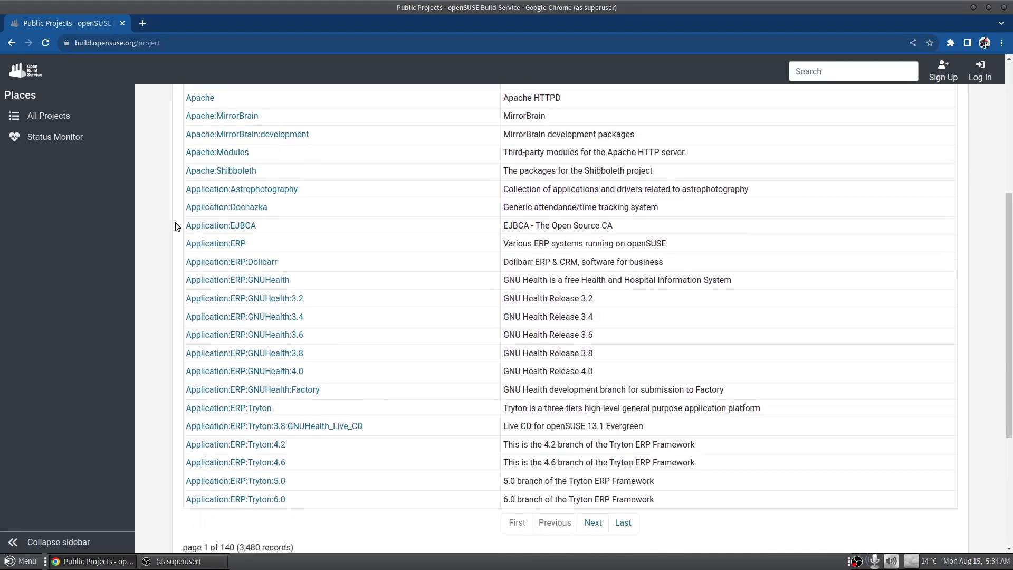
pyautogui.scroll(-3, 145, 228)
pyautogui.scroll(6, 215, 348)
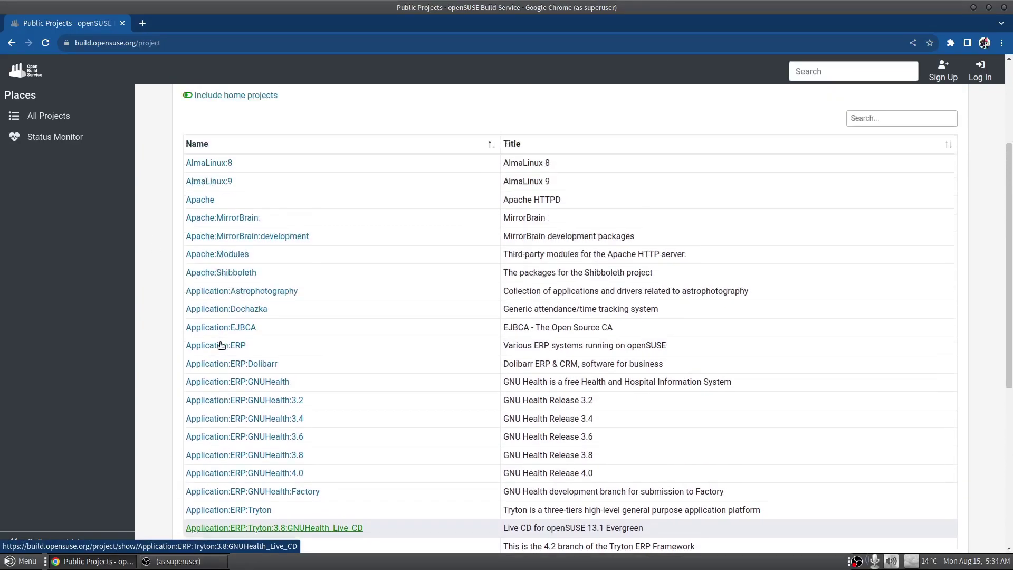
pyautogui.scroll(3, 222, 345)
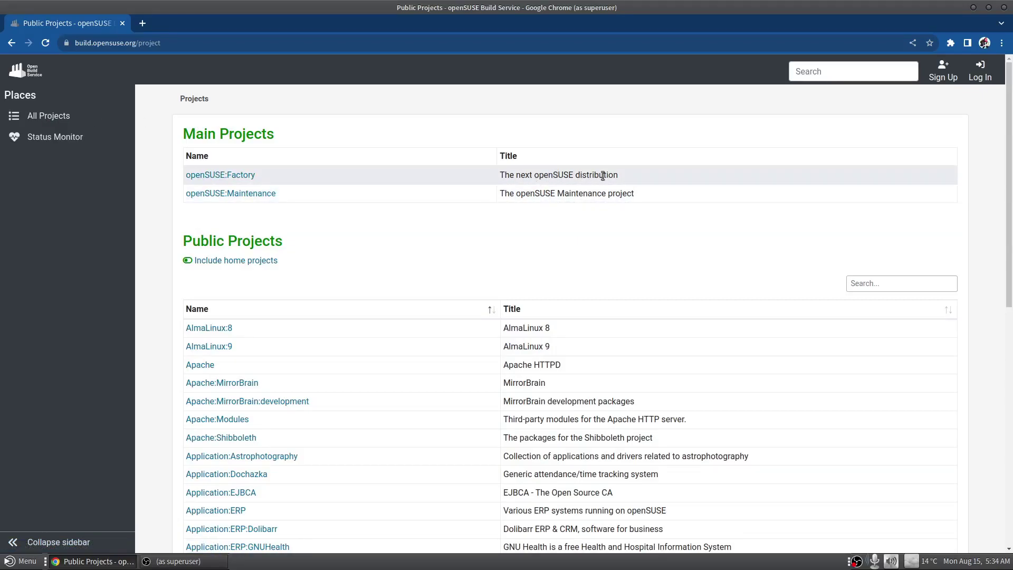
# Open the openSUSE:Factory project page and look over it.
pyautogui.click(233, 175)
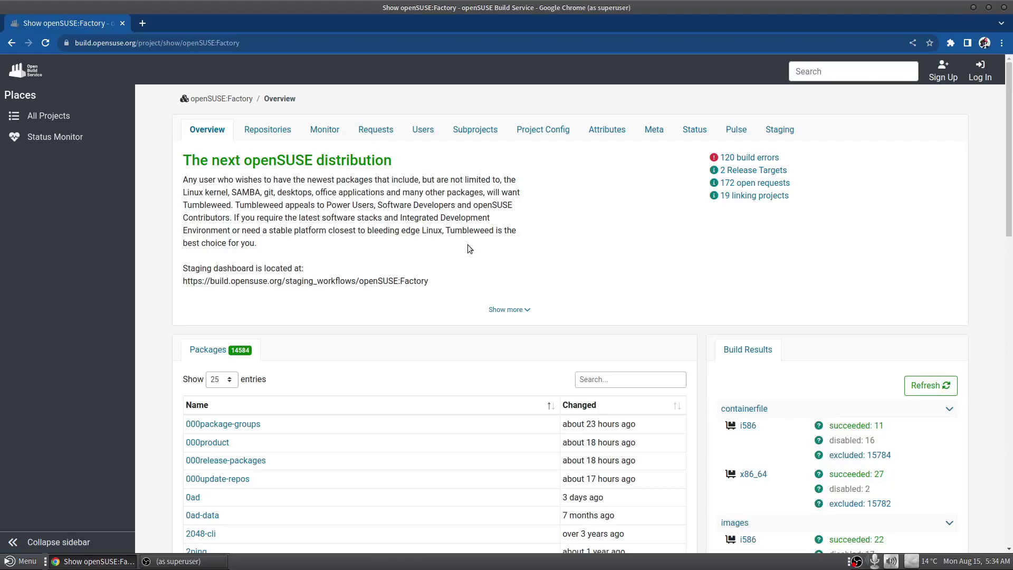
pyautogui.scroll(-3, 469, 244)
pyautogui.scroll(2, 468, 237)
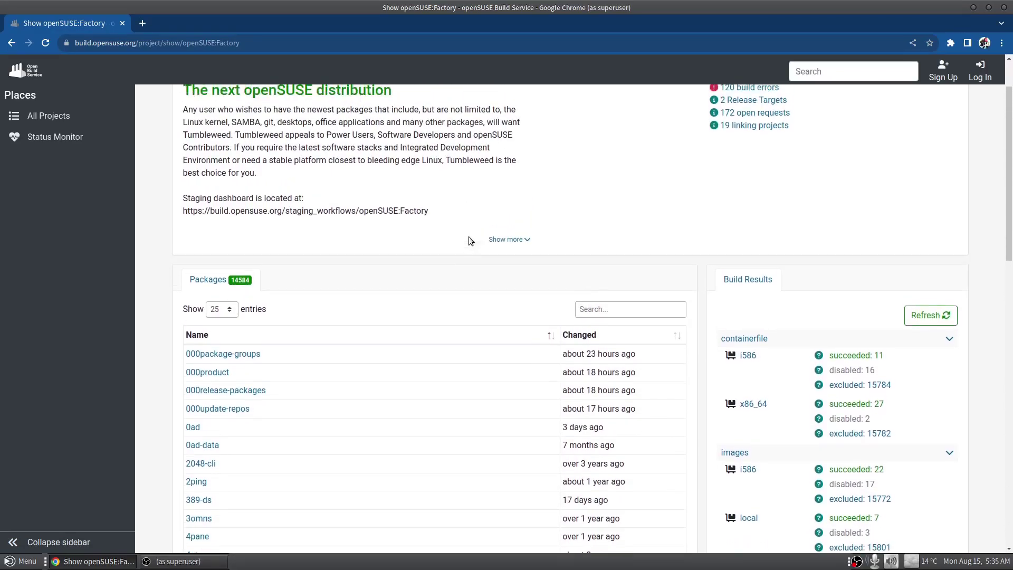
pyautogui.scroll(2, 469, 241)
# Filter the openSUSE:Factory package list by 'mate' and browse the results.
pyautogui.click(610, 380)
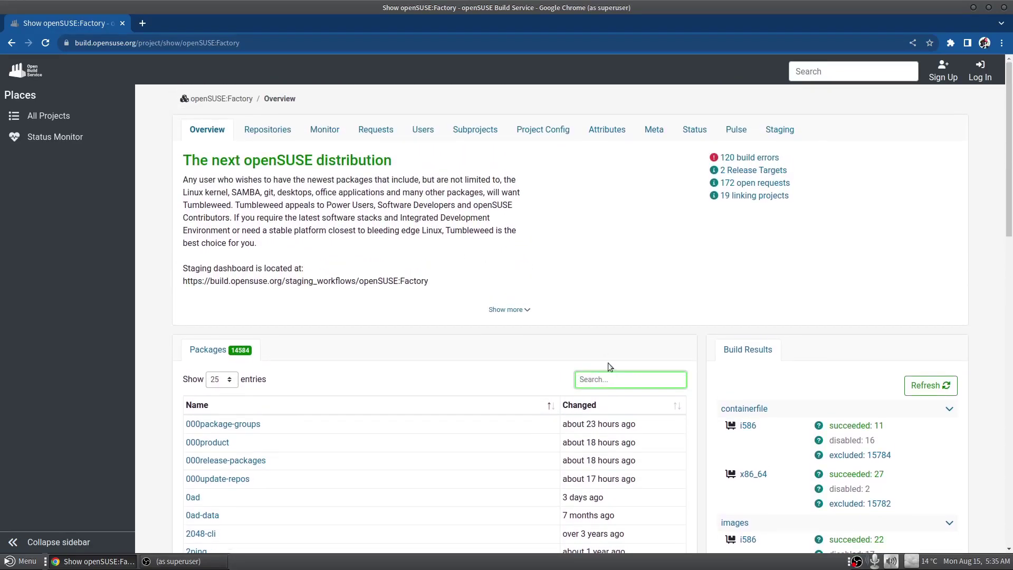
pyautogui.write('mate')
pyautogui.scroll(-2, 450, 333)
pyautogui.scroll(-3, 451, 333)
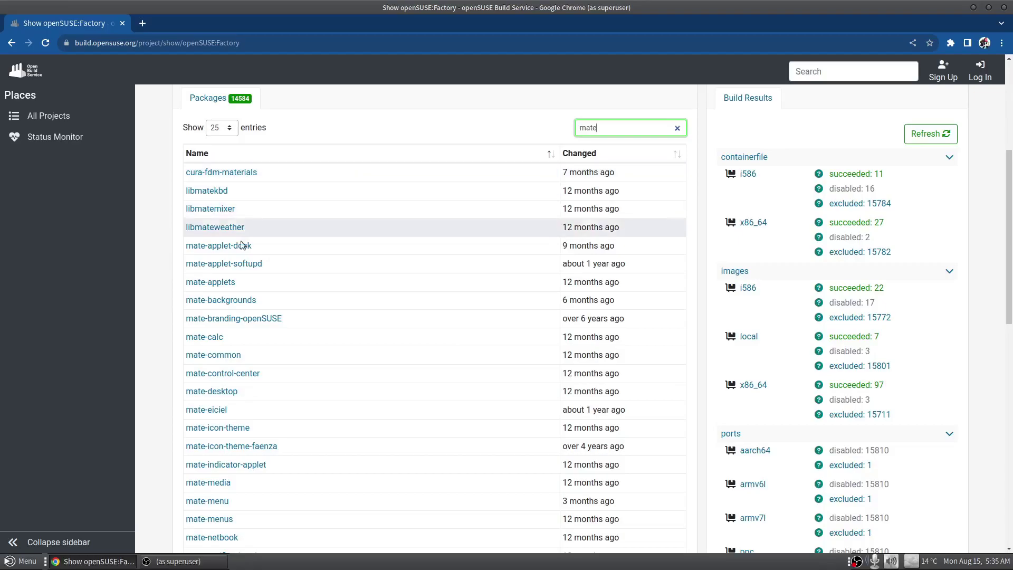
pyautogui.scroll(-3, 216, 481)
pyautogui.scroll(3, 216, 477)
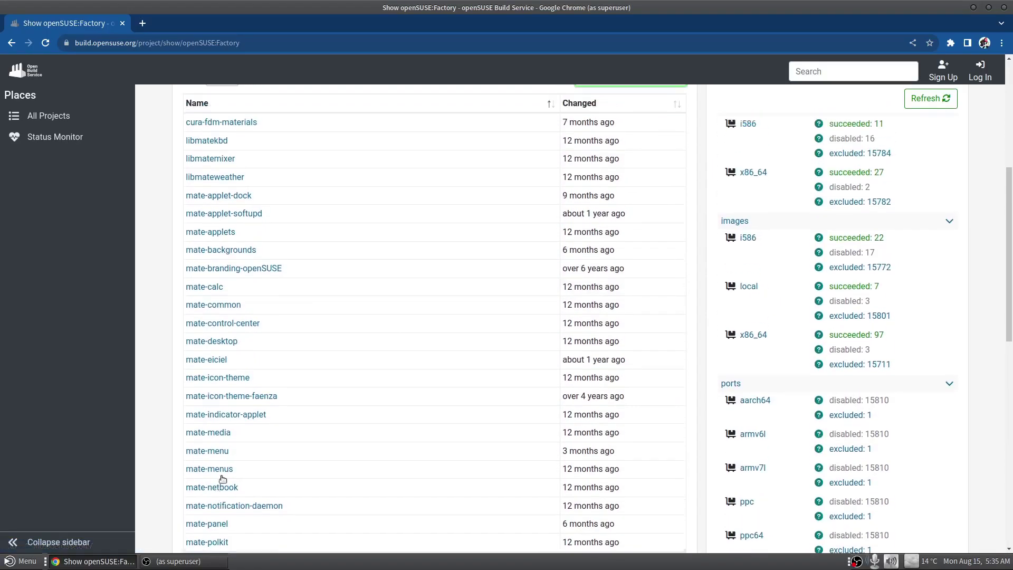
pyautogui.scroll(2, 588, 432)
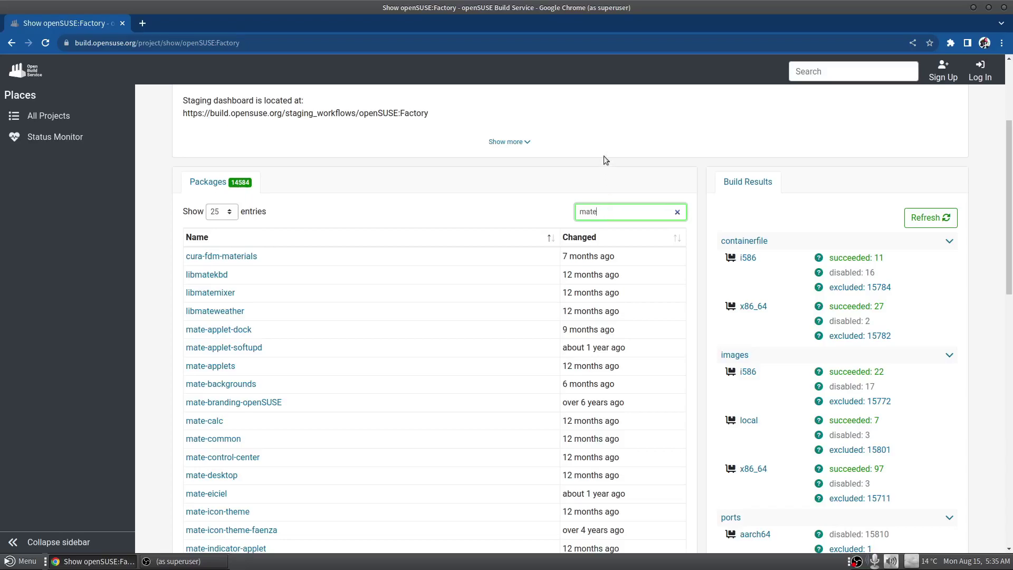
# Replace the package filter text with 'cinnamon'.
pyautogui.hotkey('ctrl', 'a')
pyautogui.write('bs')
pyautogui.press('BackSpace')
pyautogui.press('BackSpace')
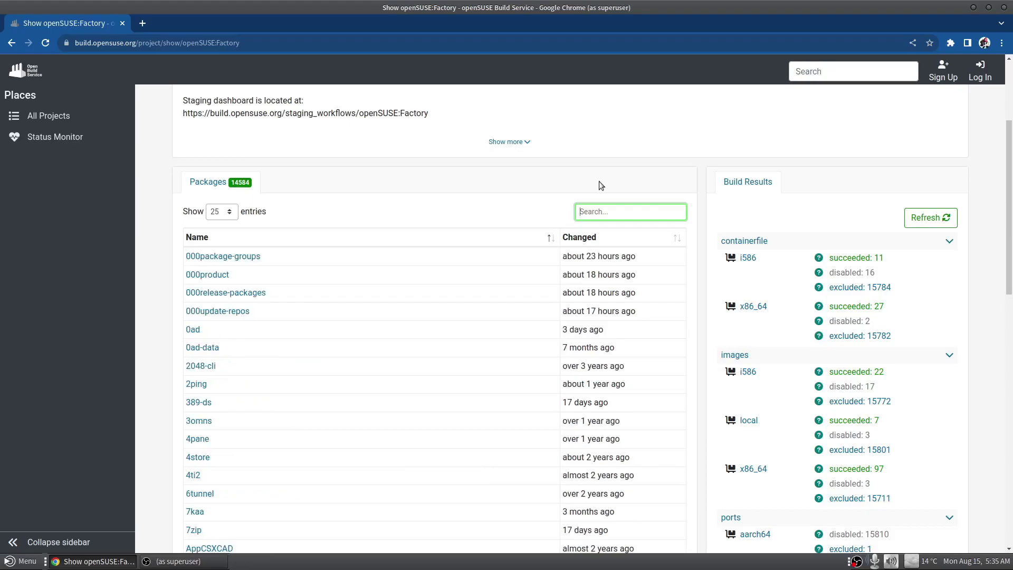
pyautogui.write('cinnamon')
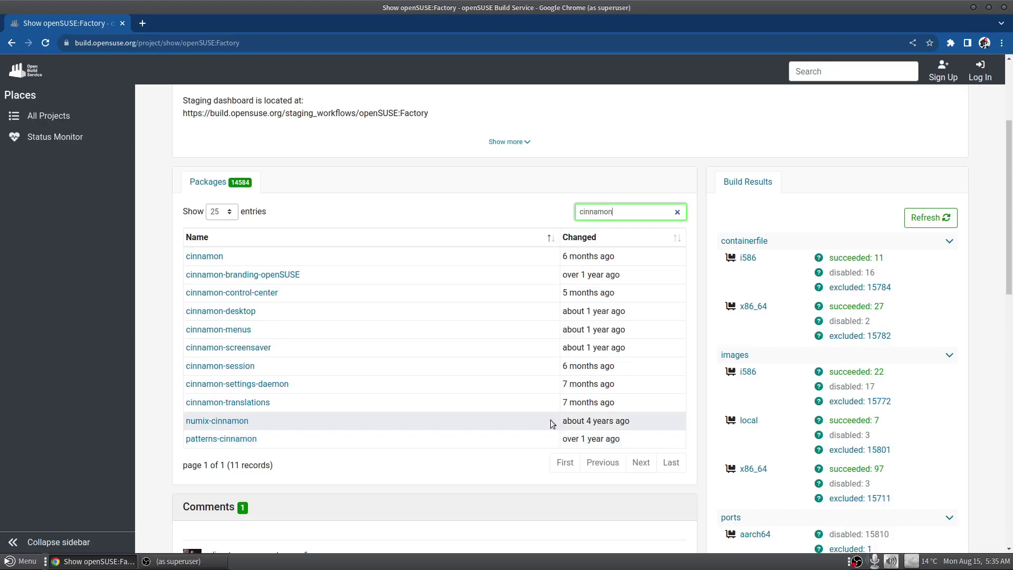
# Open cinnamon.spec and select its Version 5.2.7 line and linuxmint GitHub source address.
pyautogui.click(216, 259)
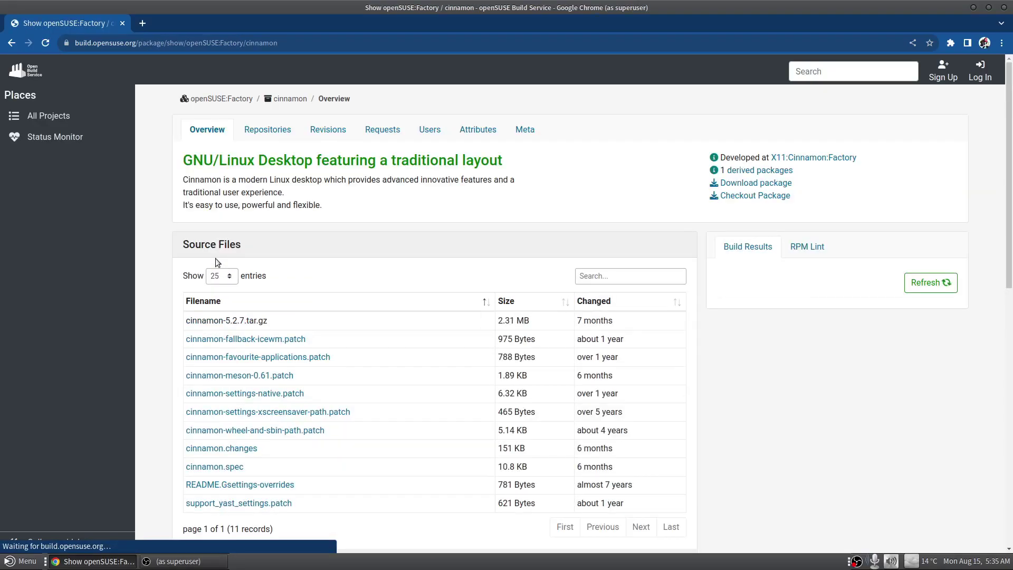
pyautogui.scroll(-3, 343, 282)
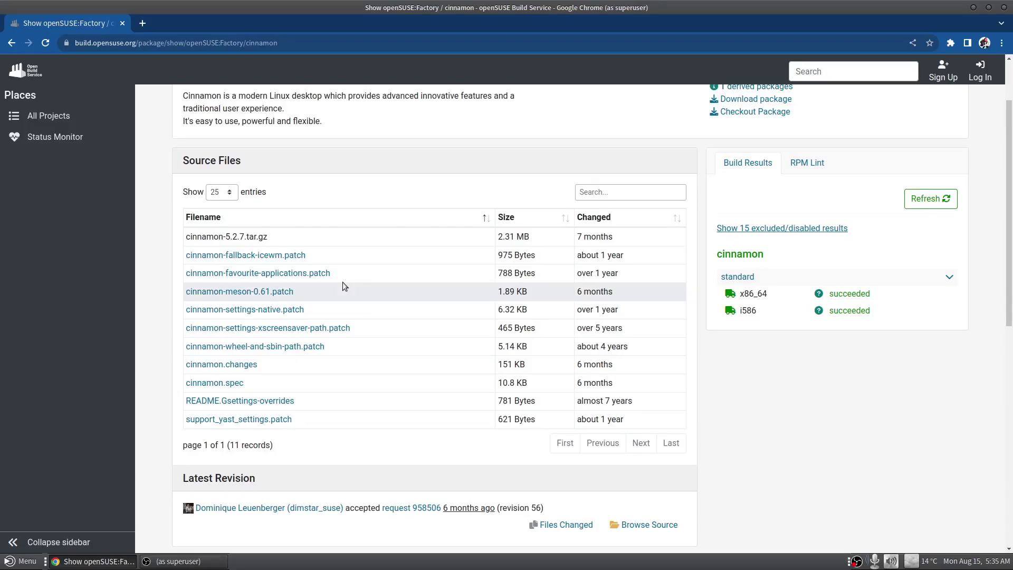
pyautogui.click(238, 386)
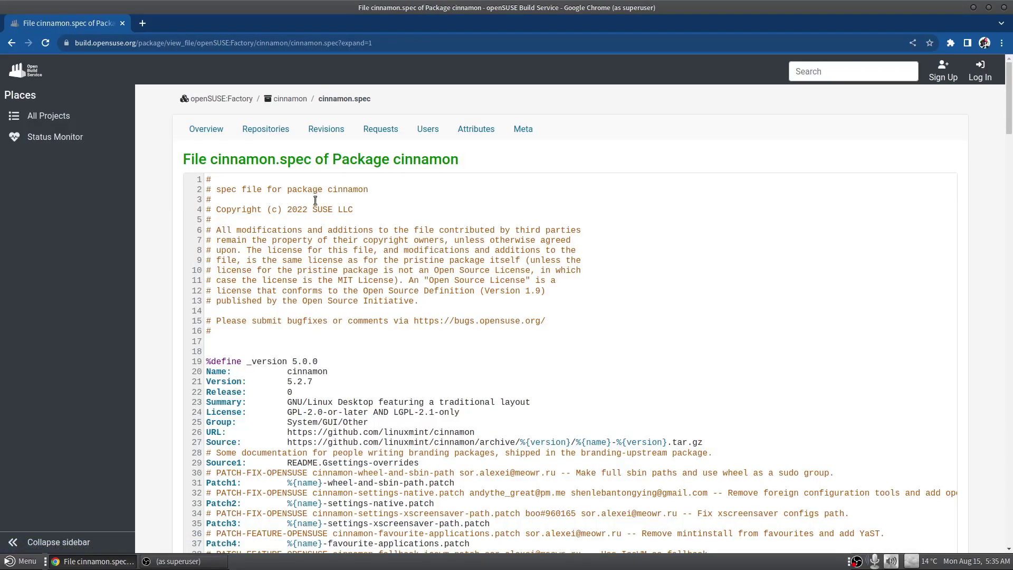
pyautogui.scroll(-5, 347, 251)
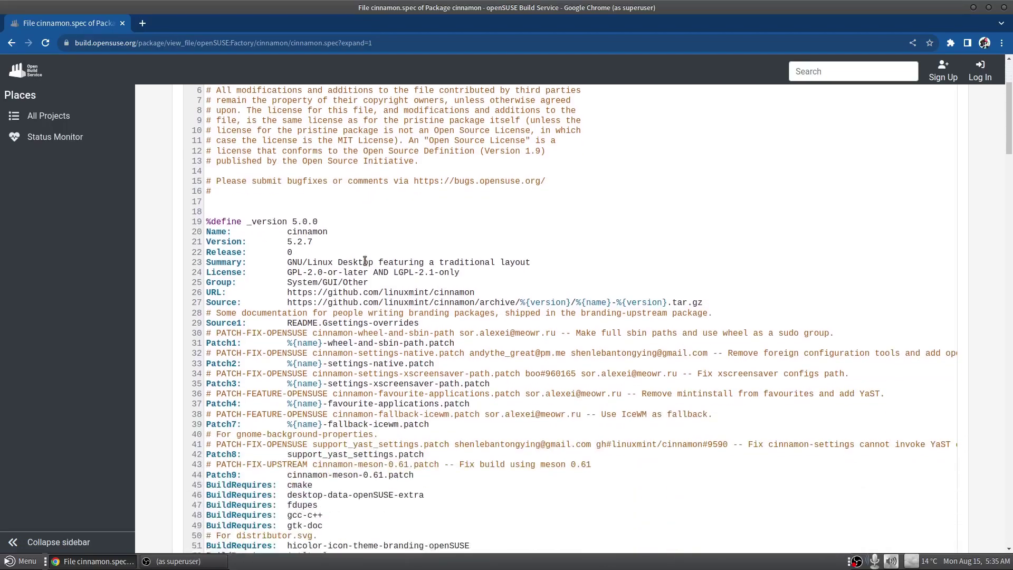
pyautogui.moveTo(317, 241); pyautogui.dragTo(287, 240)
pyautogui.scroll(-1, 421, 245)
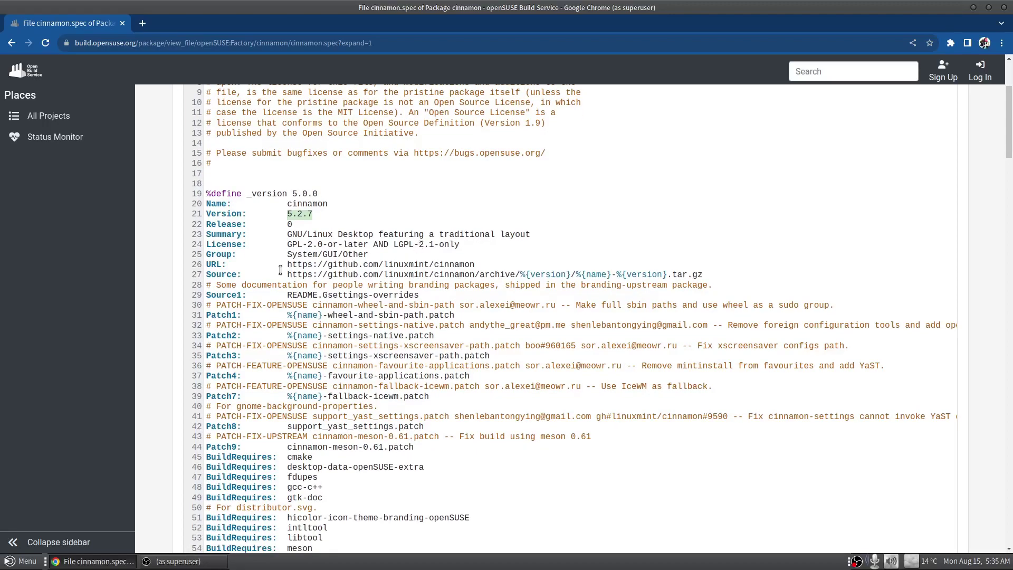
pyautogui.moveTo(287, 275); pyautogui.dragTo(352, 276)
# Scroll through the rest of cinnamon.spec, then open and dismiss its context menu.
pyautogui.scroll(6, 352, 275)
pyautogui.scroll(-5, 250, 174)
pyautogui.scroll(-14, 509, 329)
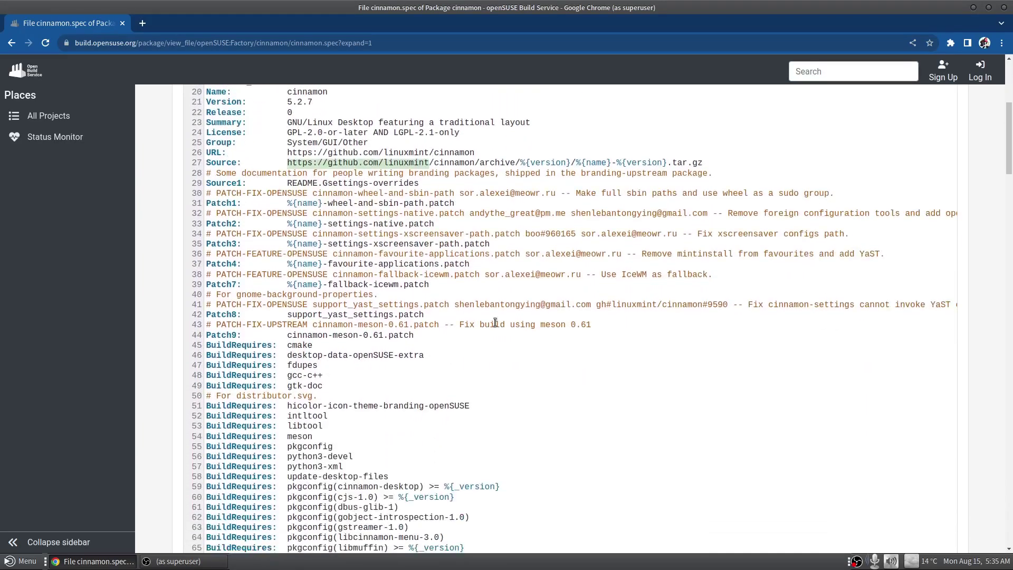
pyautogui.scroll(-14, 380, 432)
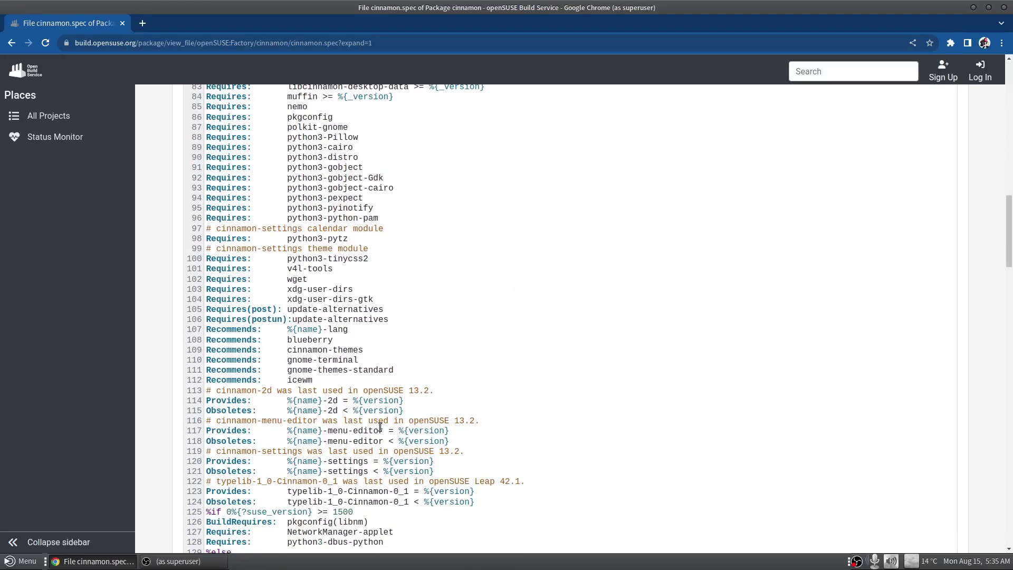
pyautogui.scroll(20, 386, 420)
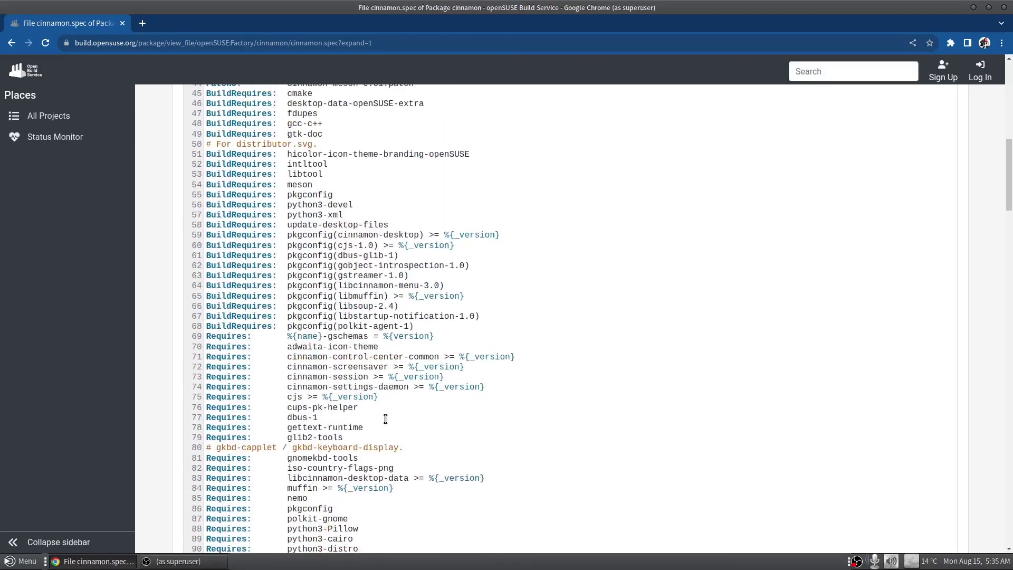
pyautogui.scroll(4, 394, 217)
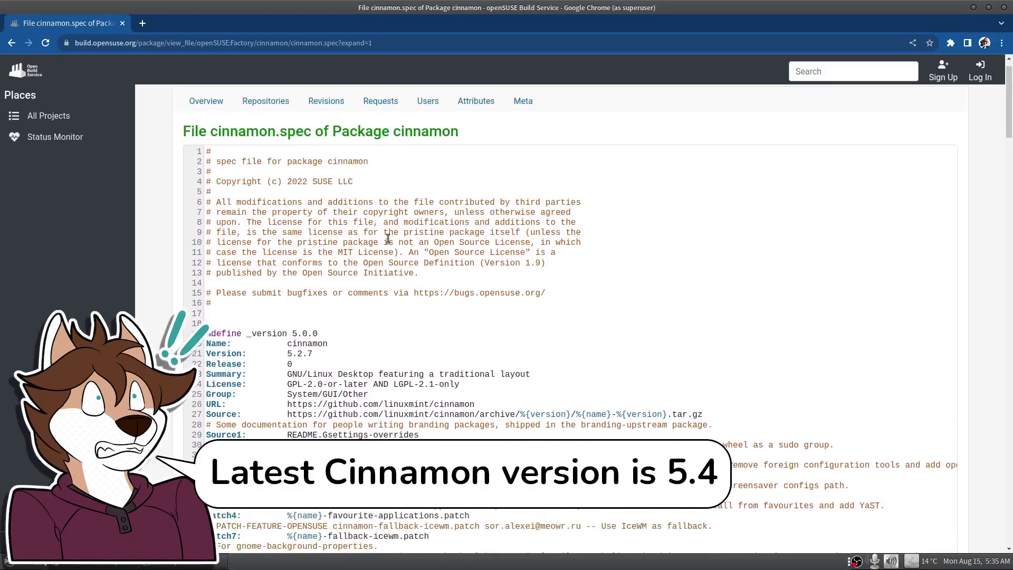
pyautogui.rightClick(388, 241)
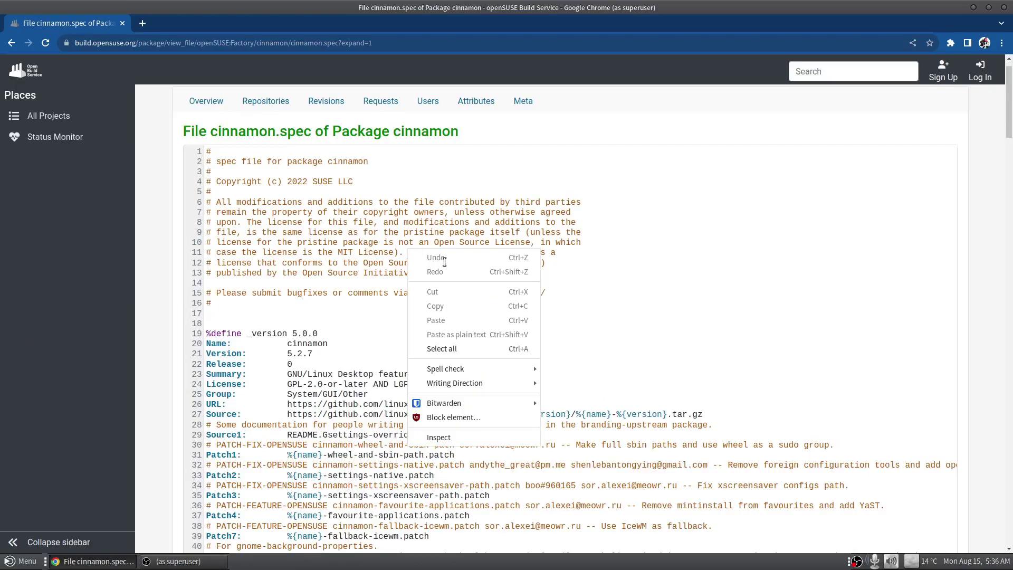
pyautogui.press('Escape')
# Return to the cinnamon package page and focus the Source Files filter box.
pyautogui.click(12, 43)
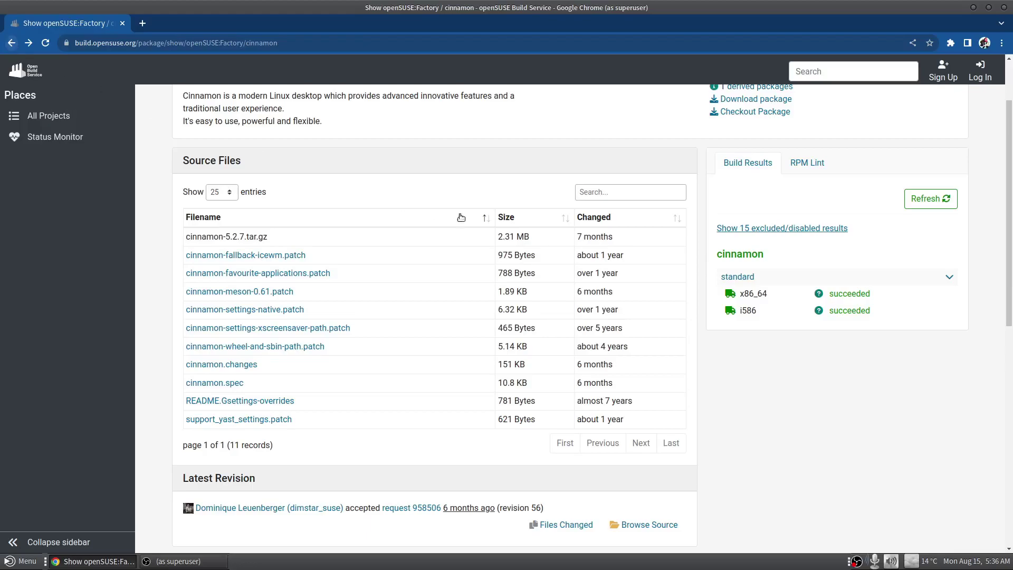
pyautogui.scroll(3, 482, 221)
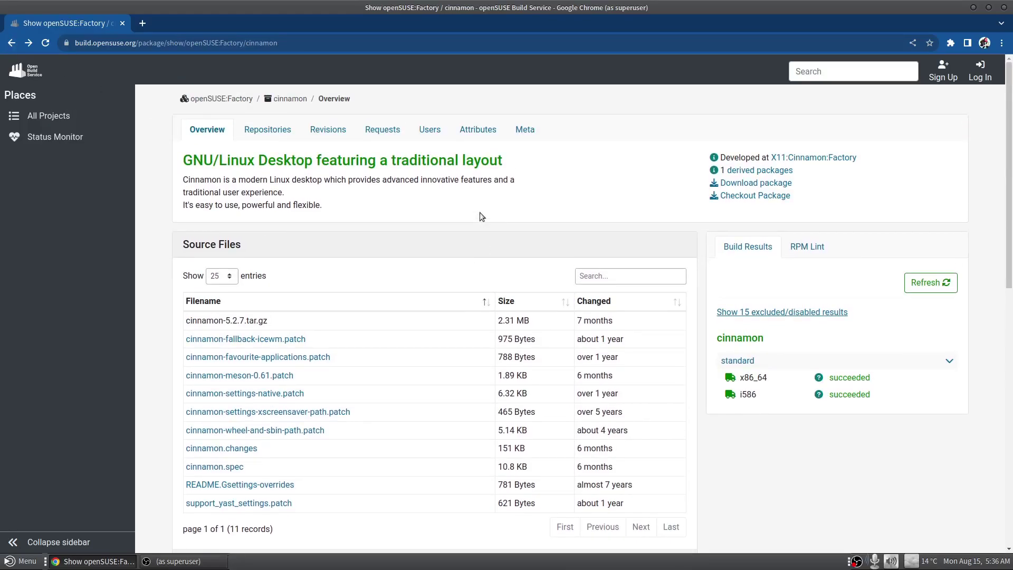
pyautogui.click(622, 280)
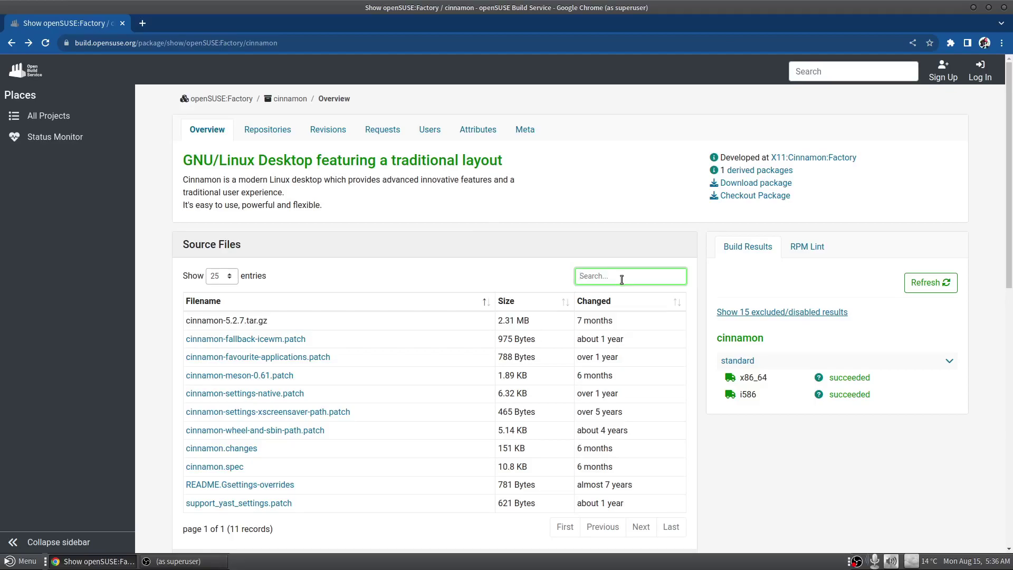
# Go back to openSUSE:Factory and filter its packages by 'budgie'.
pyautogui.write('budgie')
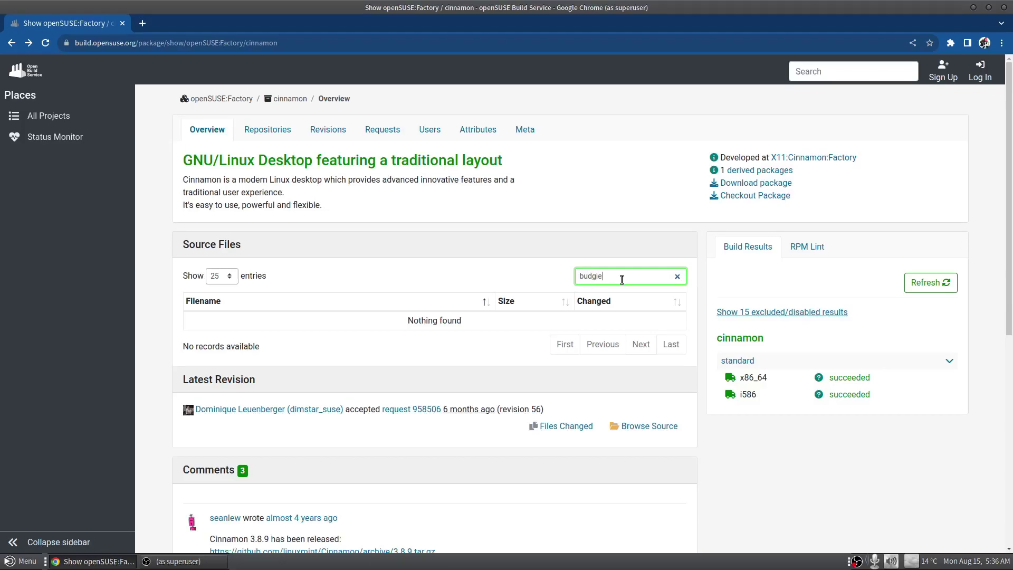
pyautogui.hotkey('alt', 'Left')
pyautogui.write('budgie')
pyautogui.scroll(-3, 450, 211)
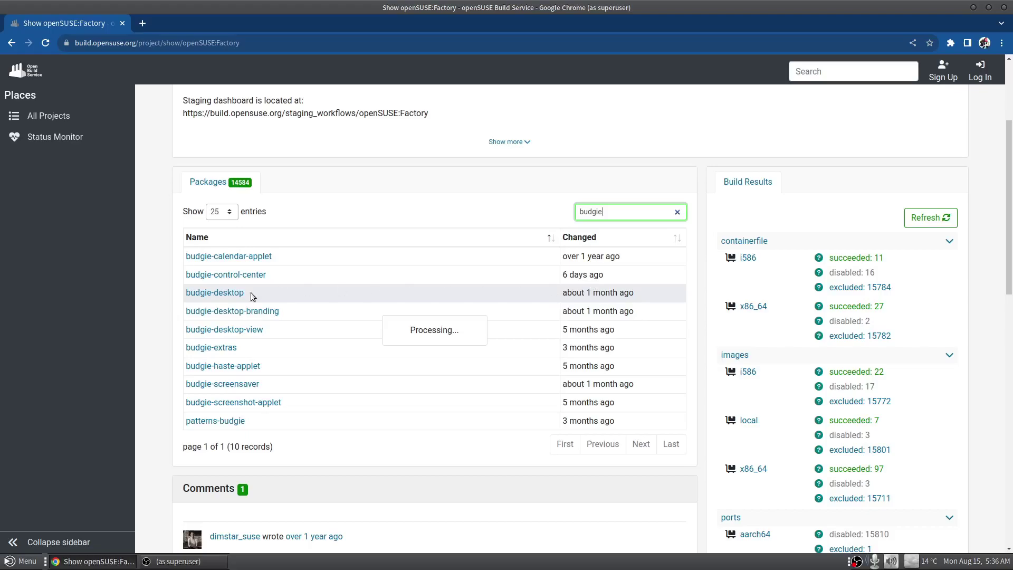
# Open budgie-desktop, view its spec file (version 10.6.2+0), and return to the package overview.
pyautogui.click(225, 294)
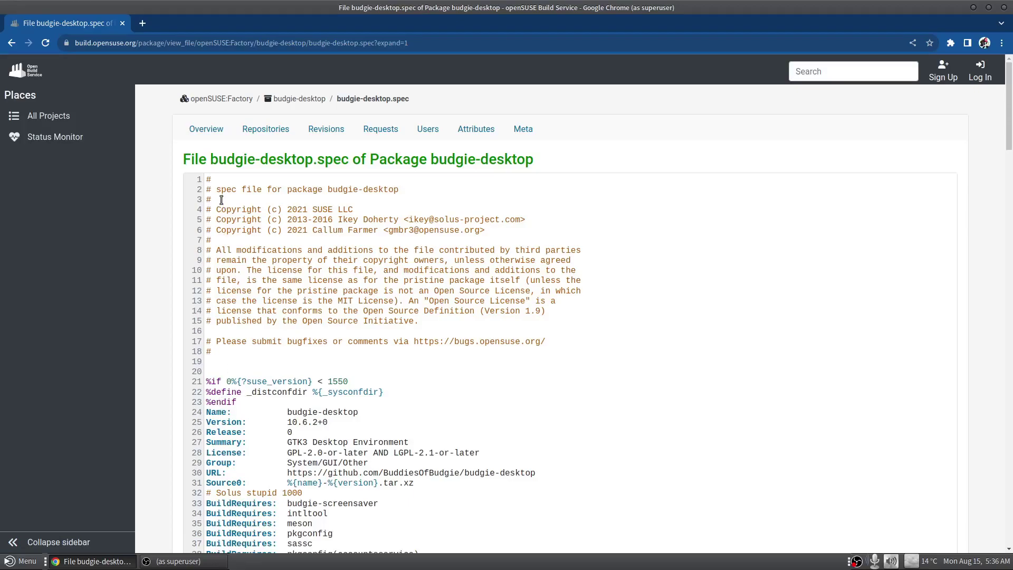
pyautogui.moveTo(351, 158); pyautogui.dragTo(318, 163)
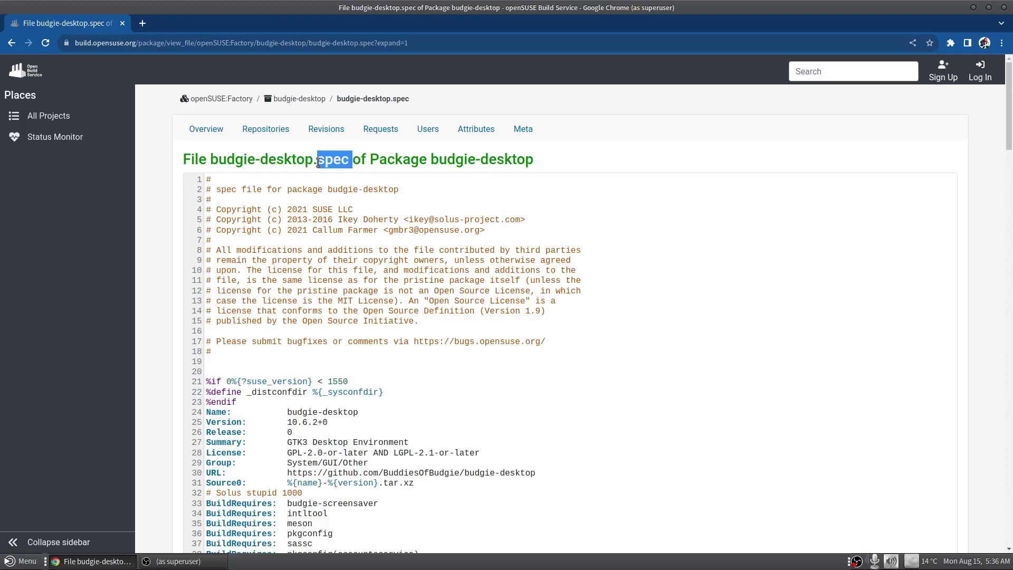
pyautogui.rightClick(550, 243)
pyautogui.press('Escape')
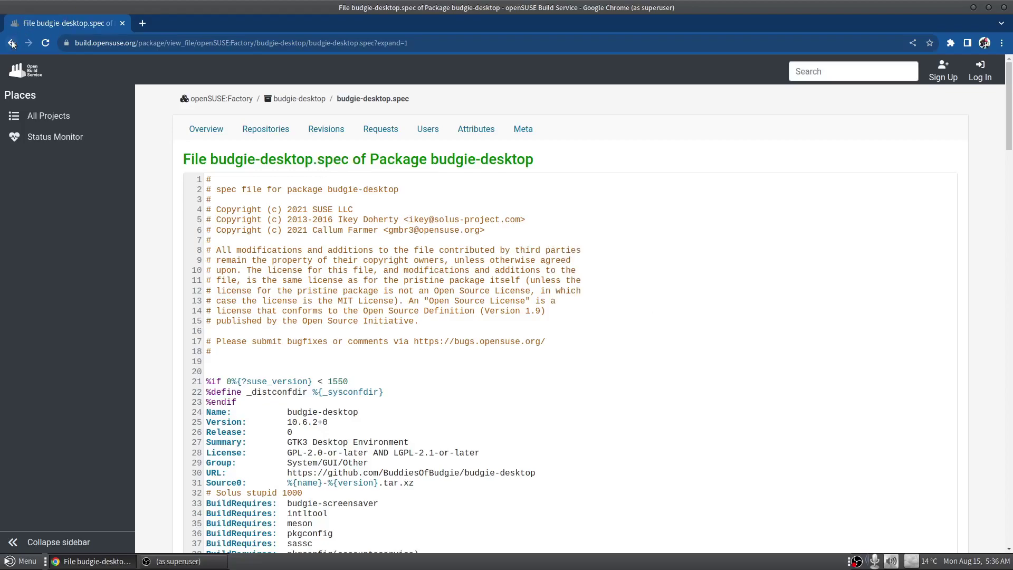
pyautogui.click(12, 44)
# Open the budgie-desktop _service file, select part of its repository URL, and go back.
pyautogui.click(205, 319)
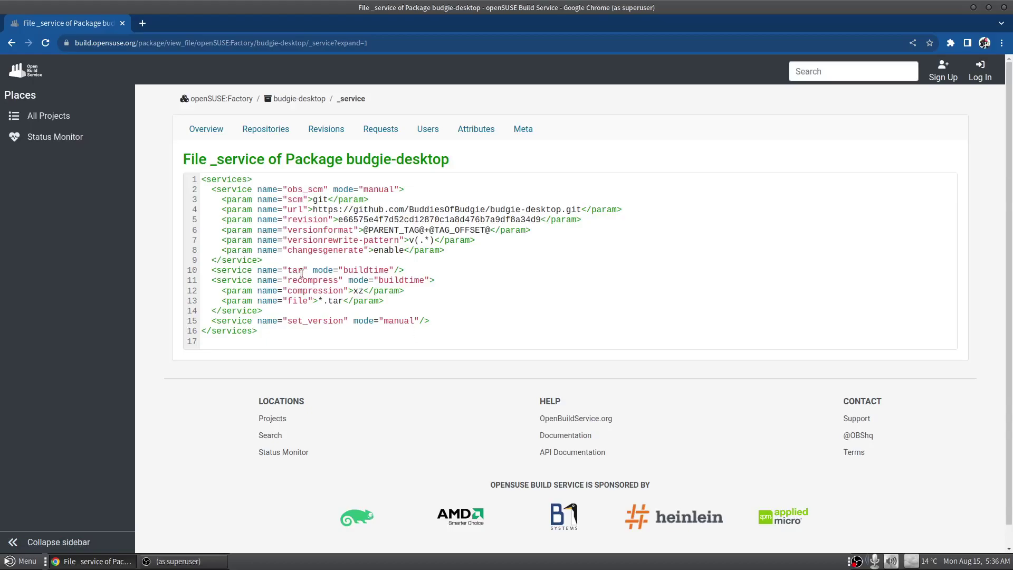
pyautogui.moveTo(353, 209); pyautogui.dragTo(484, 210)
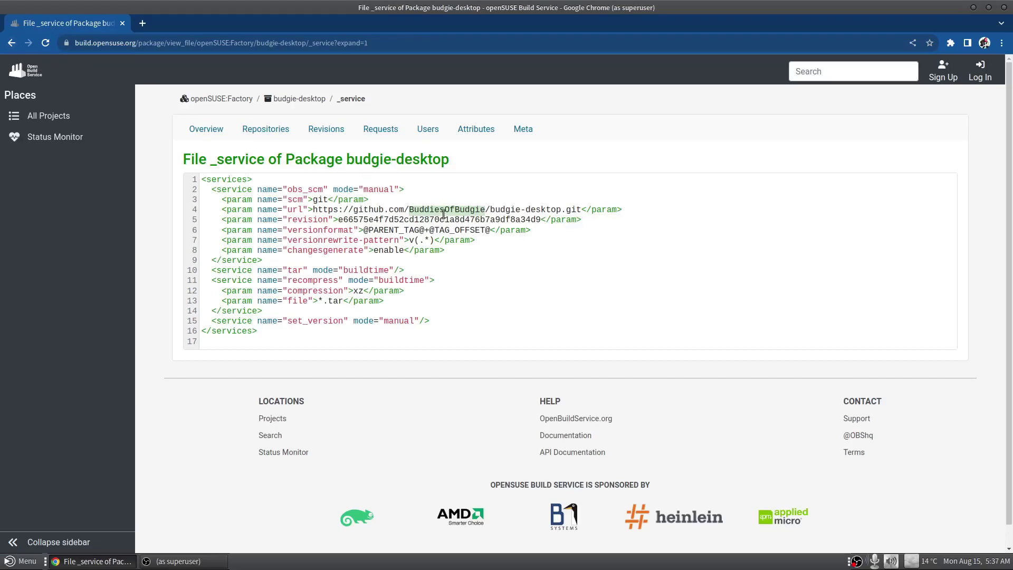
pyautogui.click(15, 44)
pyautogui.click(15, 44)
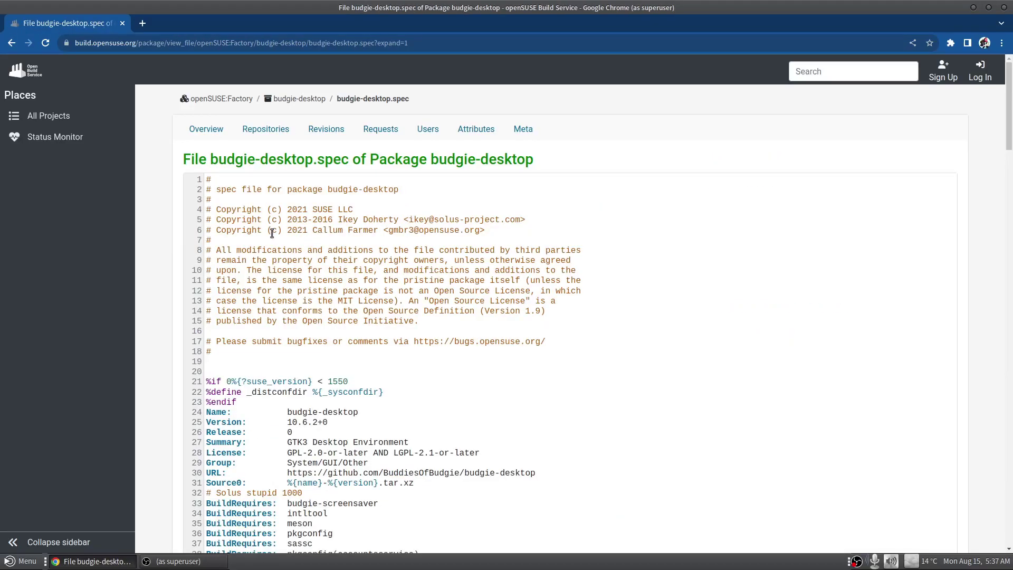
pyautogui.scroll(-3, 272, 234)
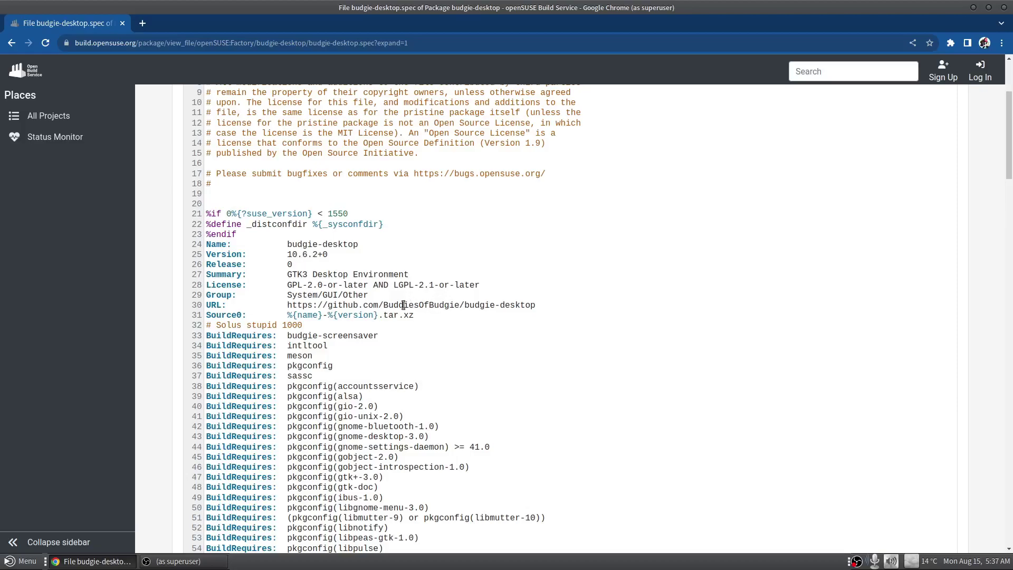
pyautogui.scroll(-4, 469, 309)
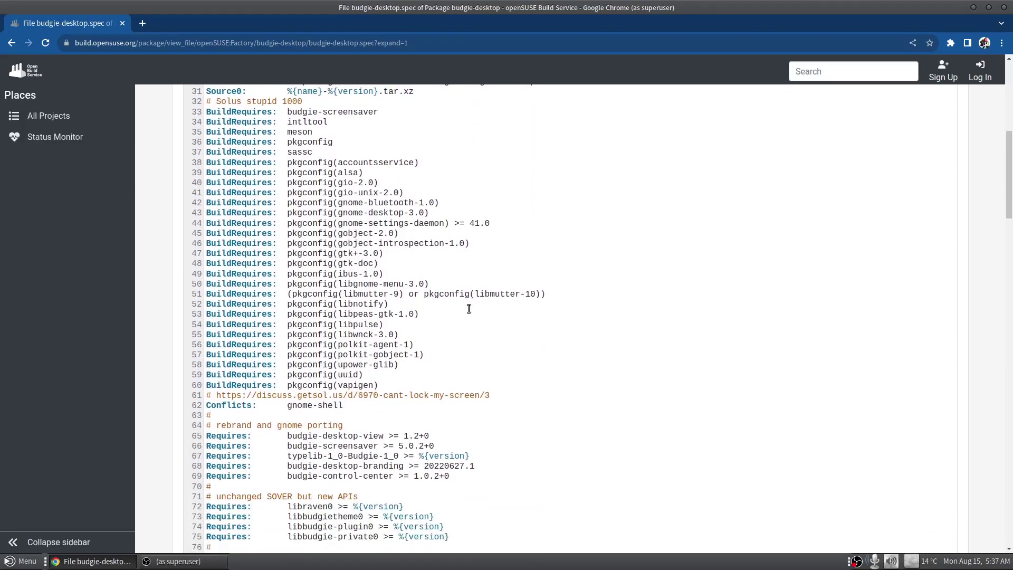
pyautogui.scroll(-2, 468, 309)
pyautogui.doubleClick(333, 324)
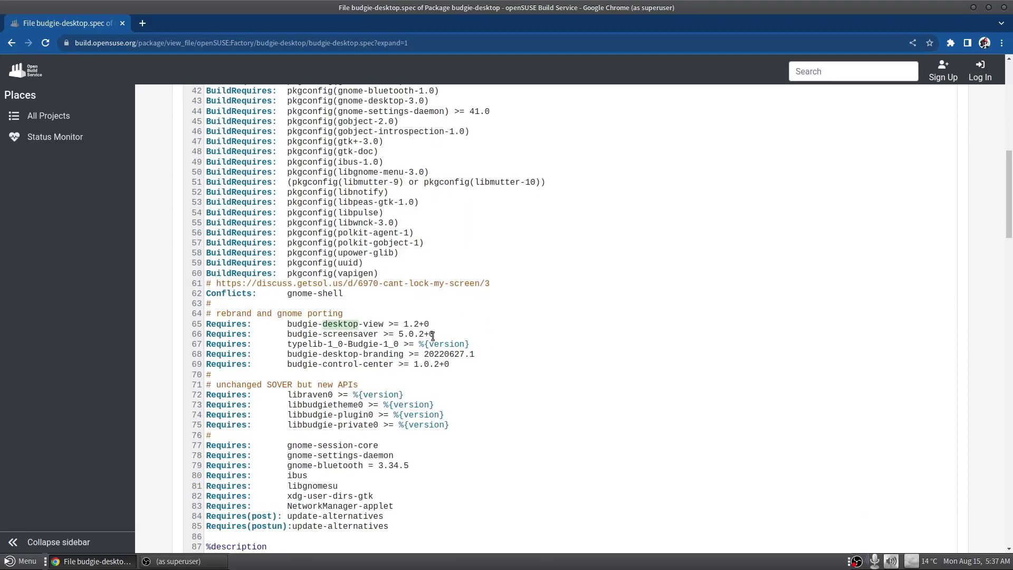
pyautogui.click(449, 325)
pyautogui.scroll(-3, 472, 341)
pyautogui.scroll(-5, 472, 341)
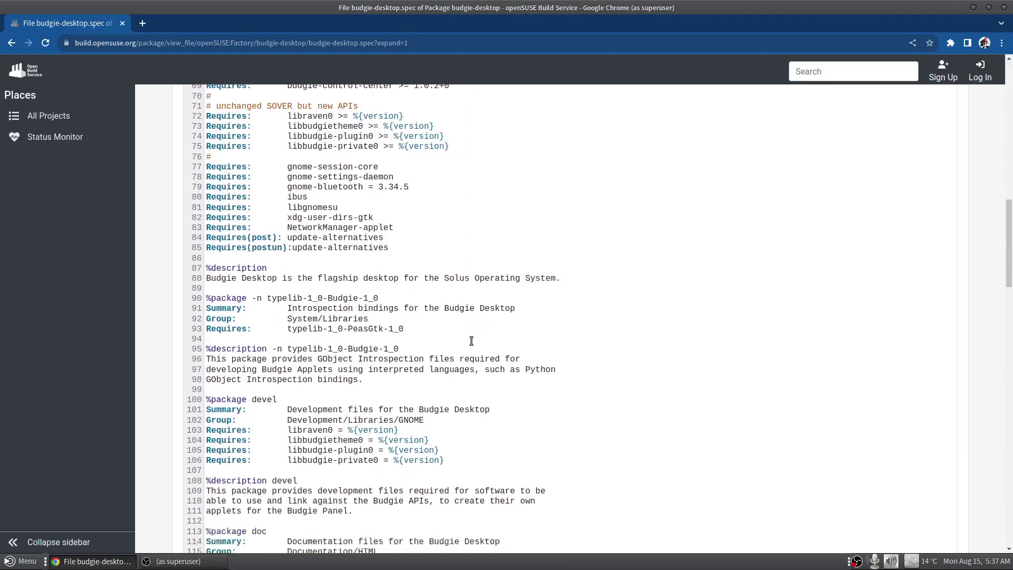
pyautogui.scroll(7, 472, 341)
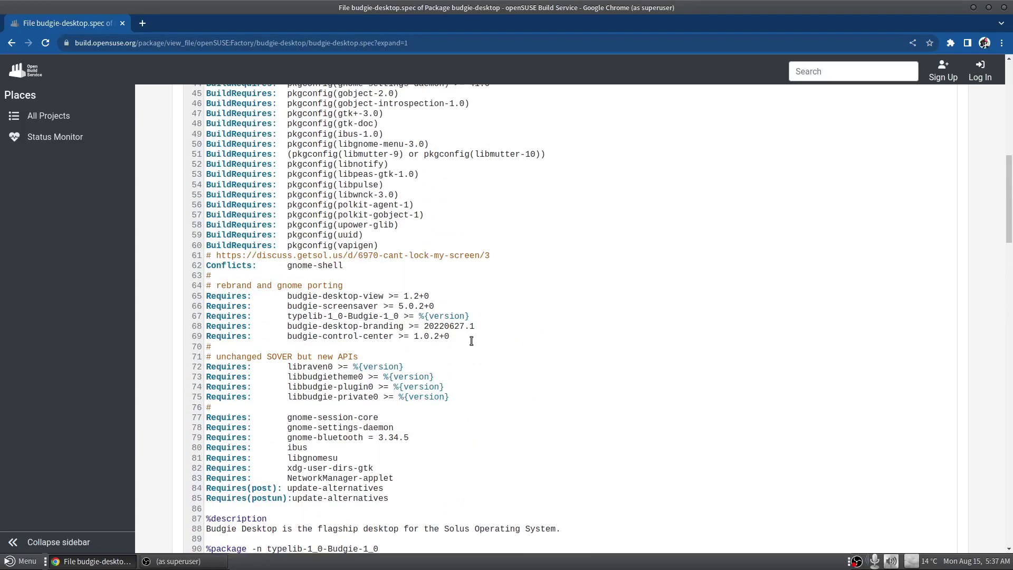
pyautogui.scroll(-1, 471, 341)
pyautogui.scroll(3, 472, 341)
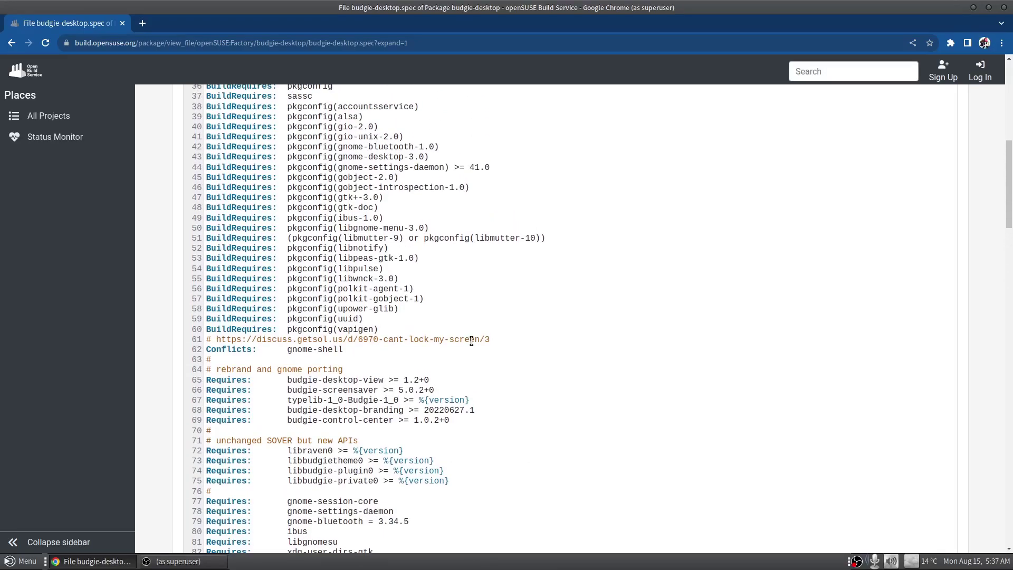
pyautogui.scroll(-1, 471, 341)
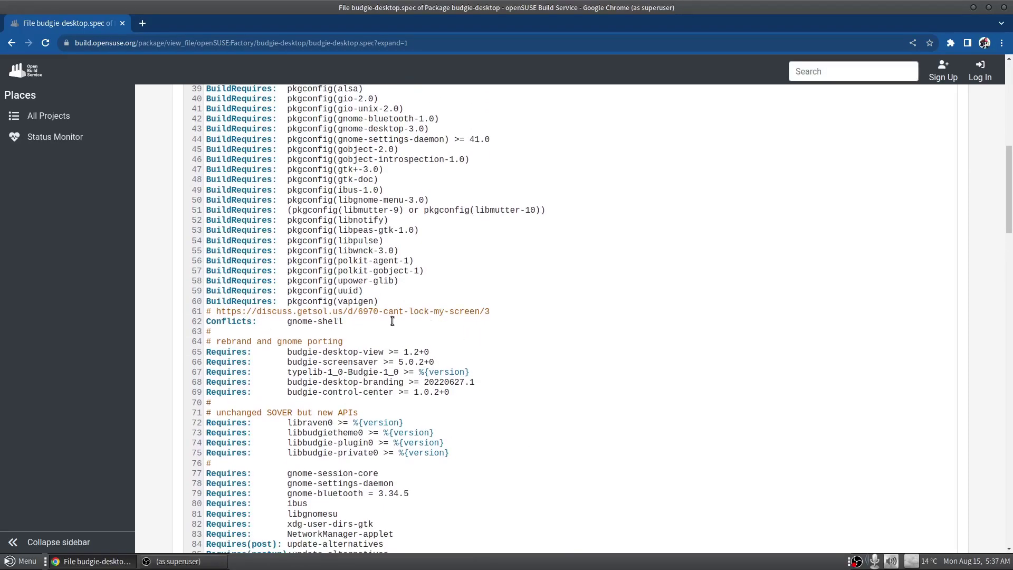
pyautogui.moveTo(213, 310); pyautogui.dragTo(490, 312)
pyautogui.doubleClick(235, 323)
pyautogui.click(402, 329)
pyautogui.scroll(9, 402, 330)
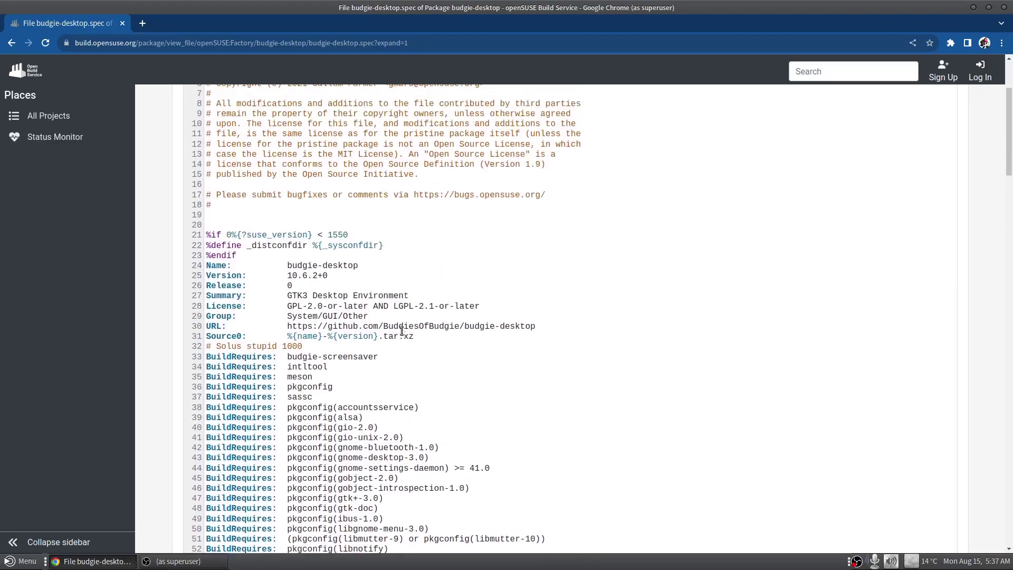
# Minimize the browser and launch YaST Software Management via a 'soft' search, entering the root password.
pyautogui.click(25, 71)
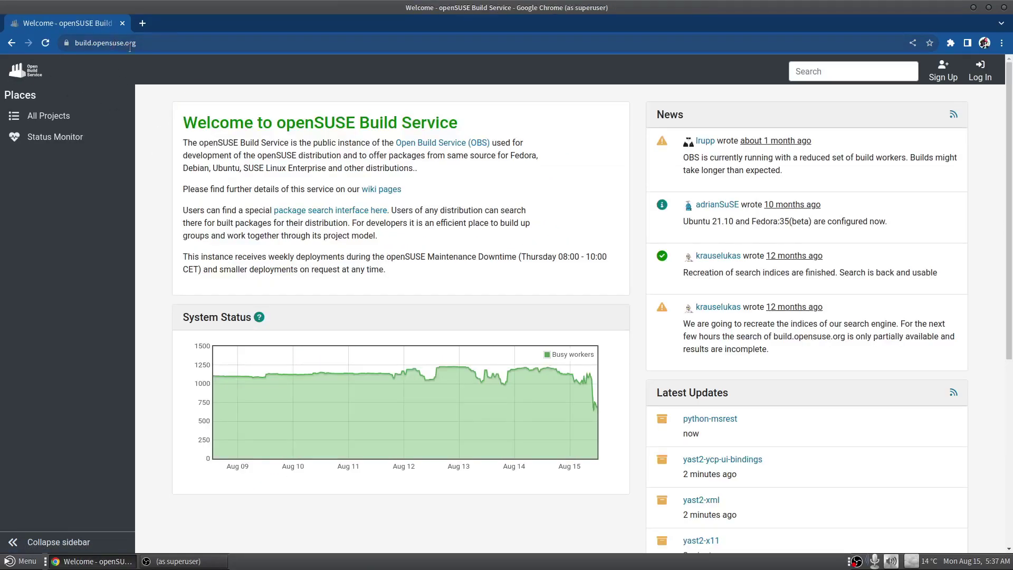
pyautogui.click(974, 8)
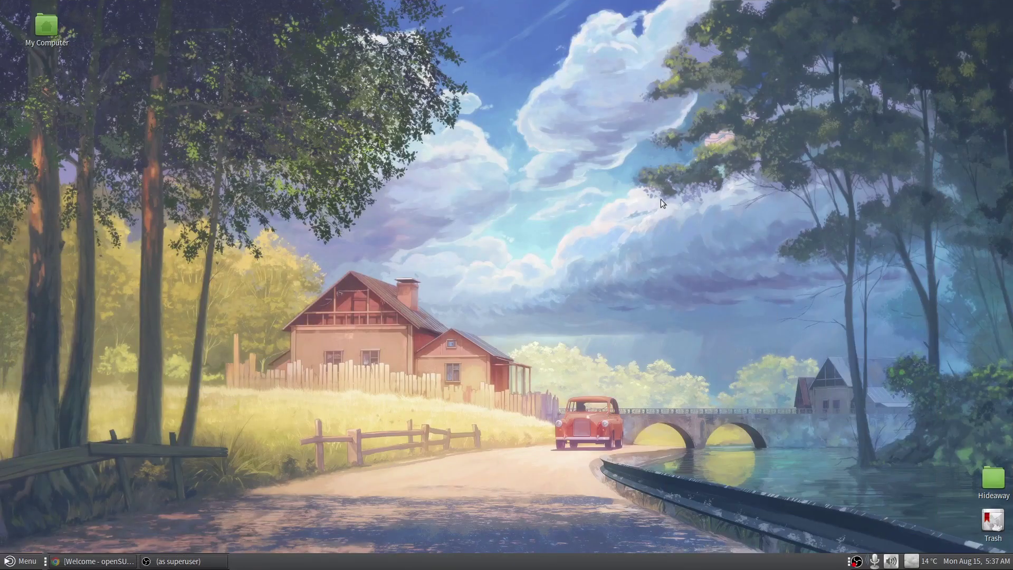
pyautogui.press('super')
pyautogui.write('soft')
pyautogui.press('Return')
pyautogui.write('••••••')
pyautogui.press('Return')
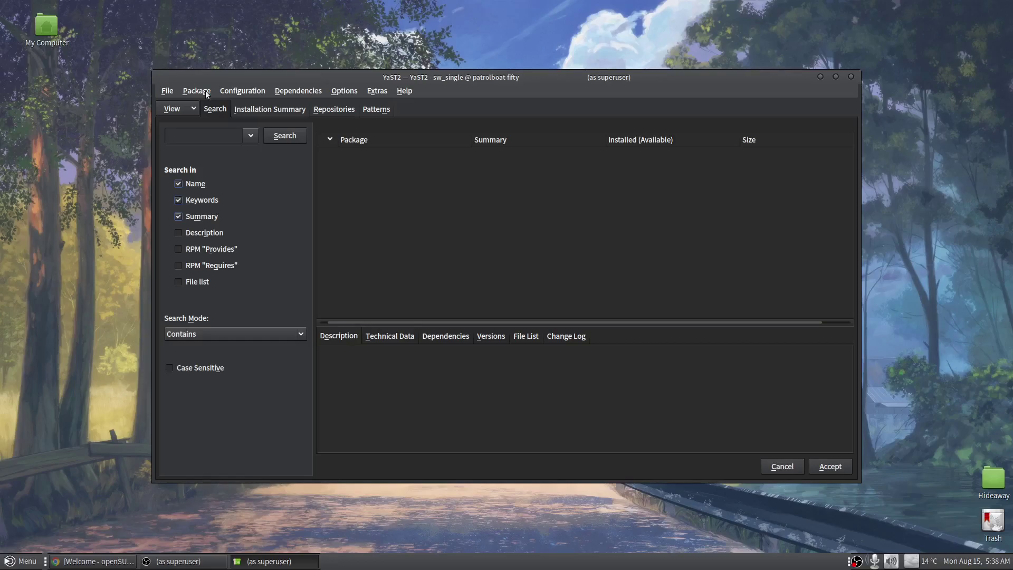
# Switch the YaST package view to Patterns after briefly trying Repositories.
pyautogui.click(194, 109)
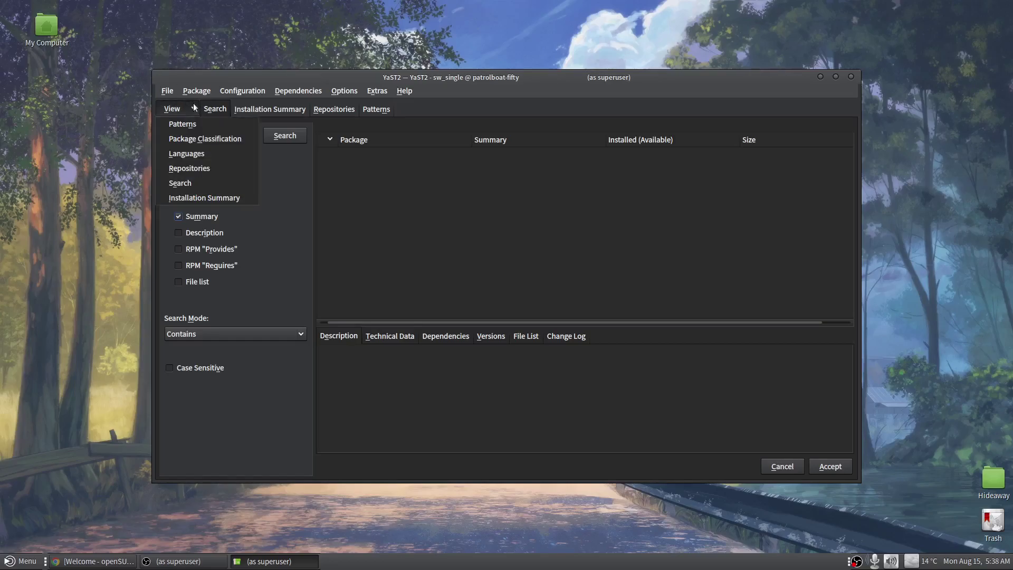
pyautogui.click(204, 169)
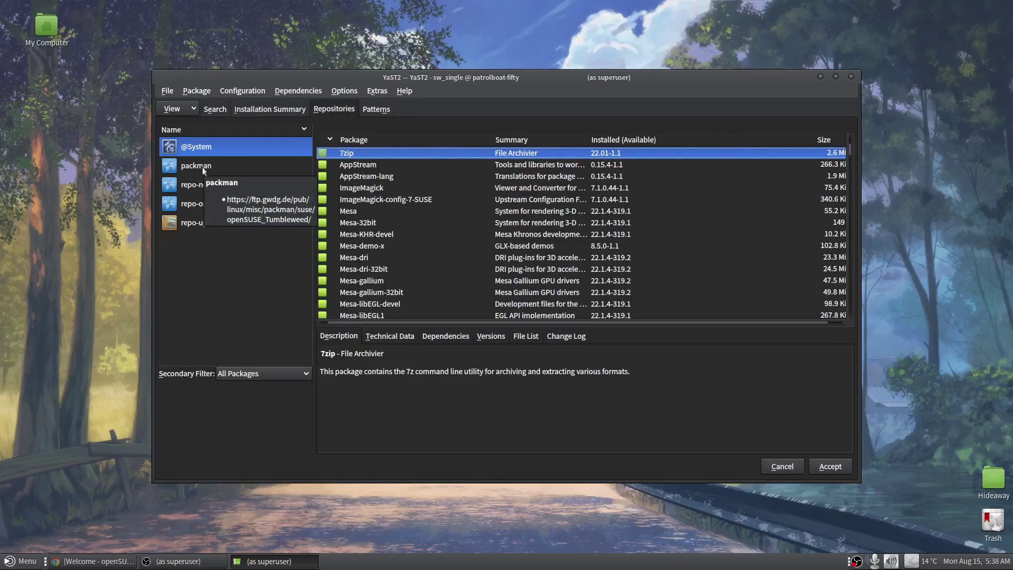
pyautogui.click(185, 111)
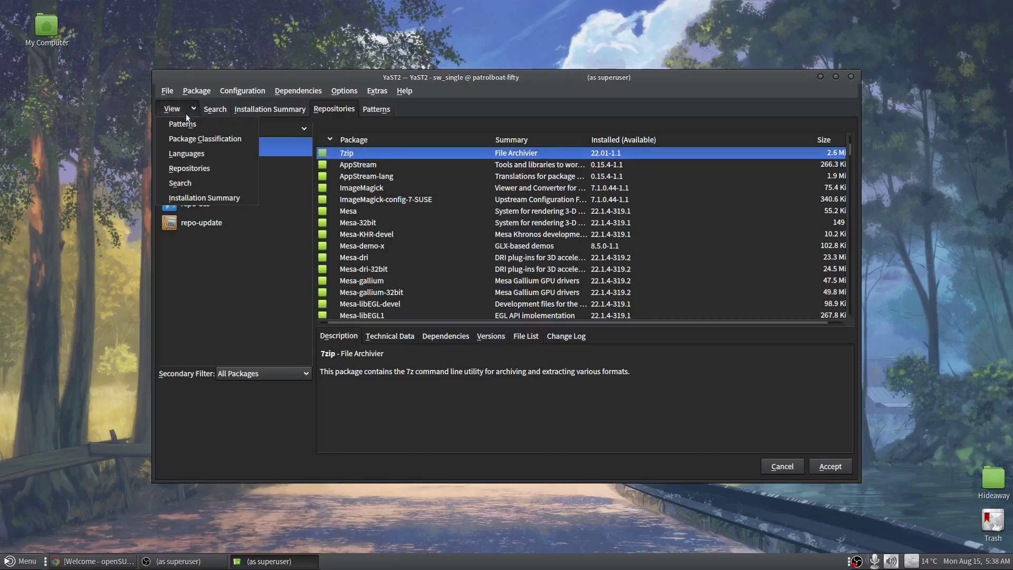
pyautogui.click(193, 127)
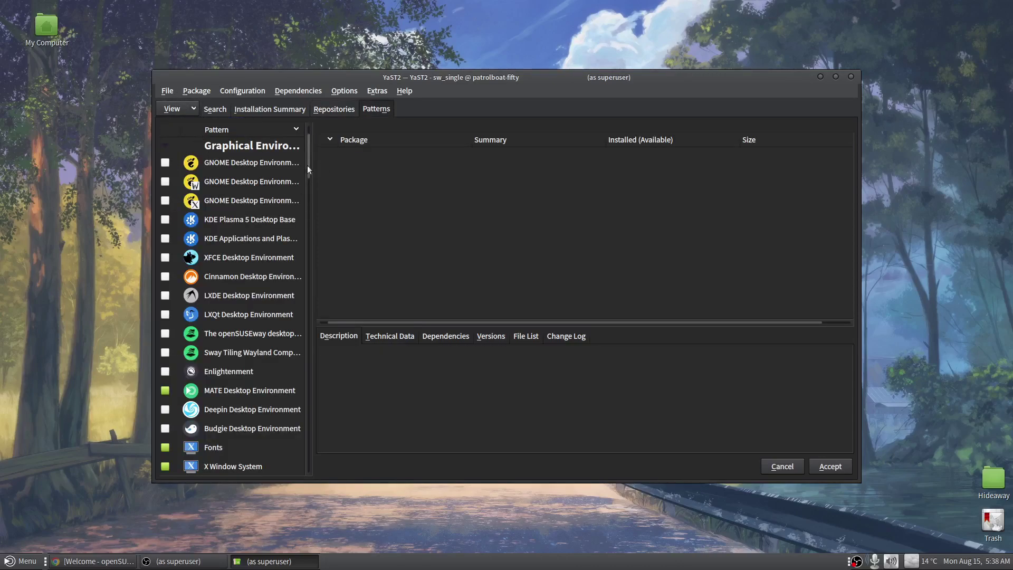
# Widen the patterns panel and list the Budgie Desktop Environment pattern's packages.
pyautogui.moveTo(311, 169); pyautogui.dragTo(396, 168)
pyautogui.scroll(-1, 231, 224)
pyautogui.scroll(-5, 230, 223)
pyautogui.scroll(7, 231, 223)
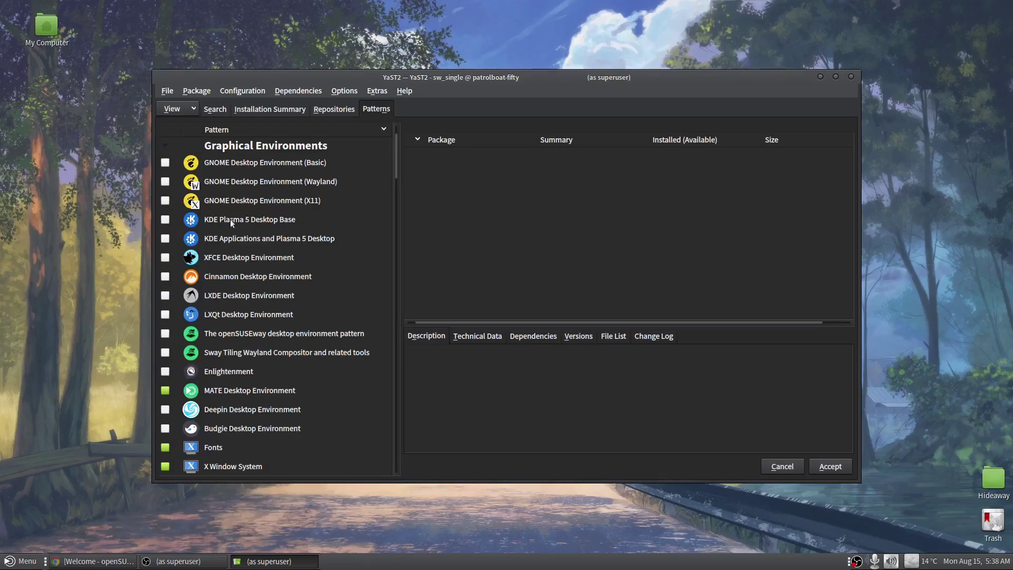
pyautogui.scroll(-1, 230, 220)
pyautogui.click(252, 378)
pyautogui.scroll(-3, 253, 308)
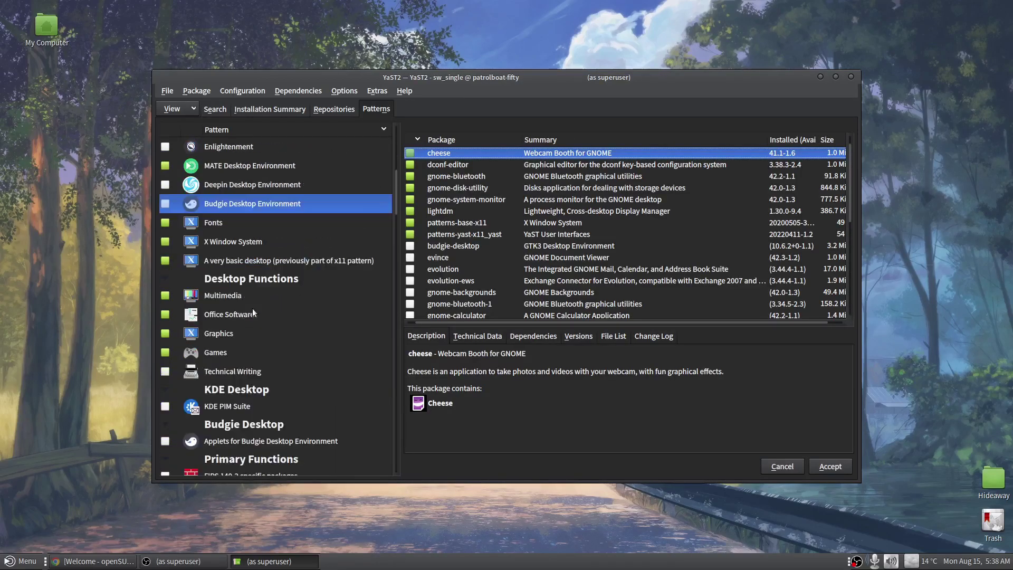
pyautogui.scroll(1, 253, 312)
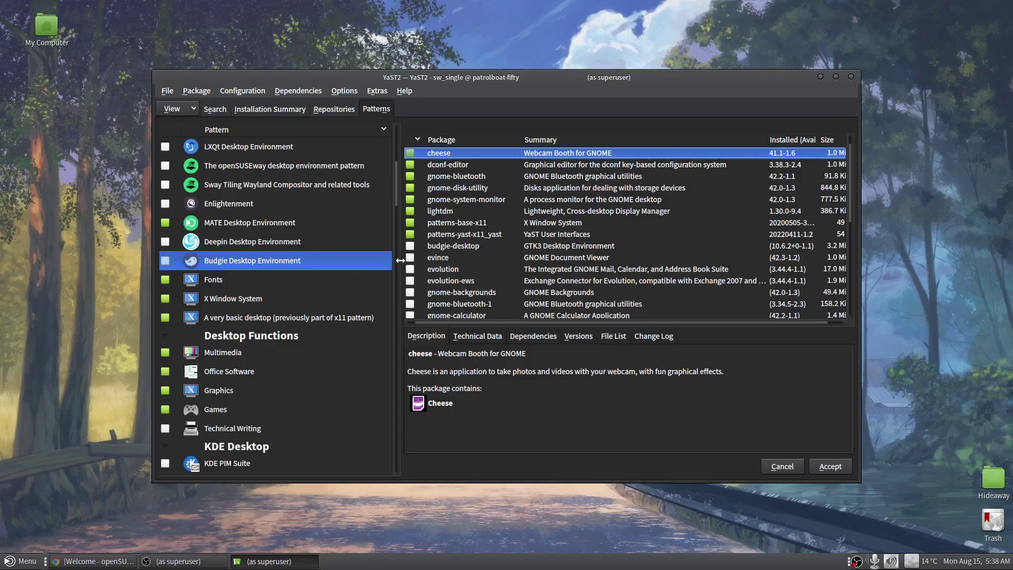
pyautogui.scroll(-5, 467, 271)
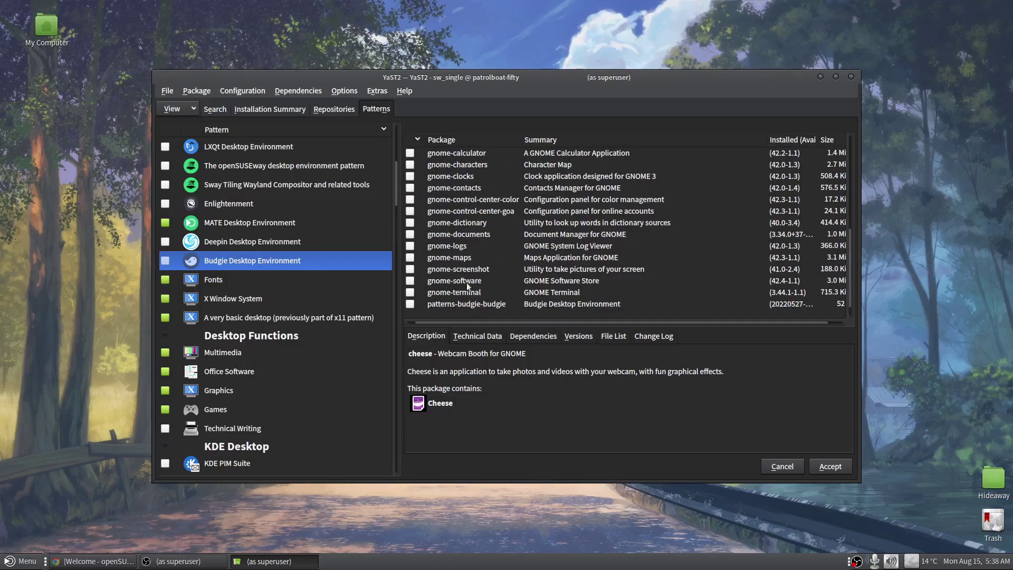
pyautogui.scroll(1, 469, 293)
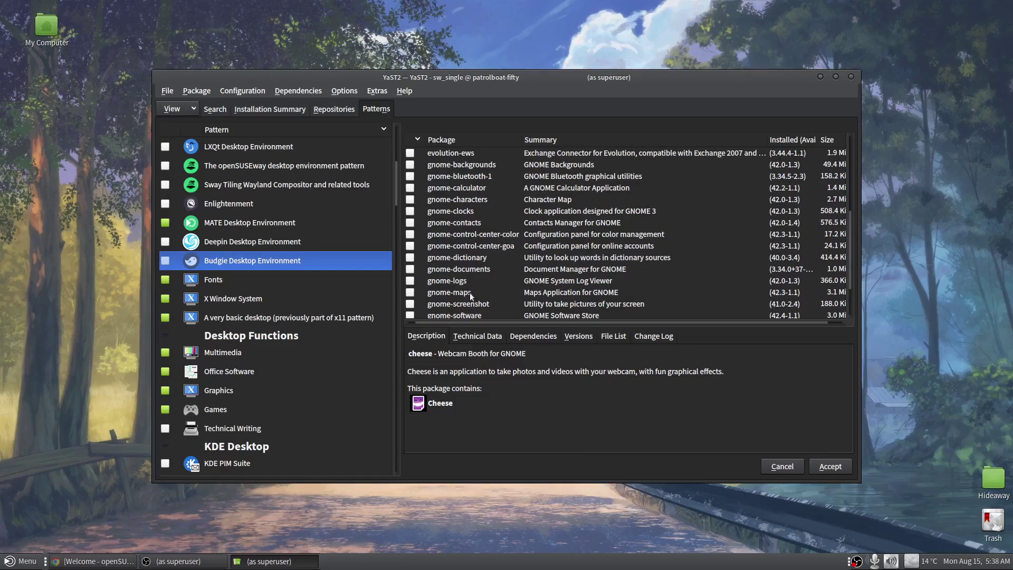
pyautogui.scroll(2, 476, 277)
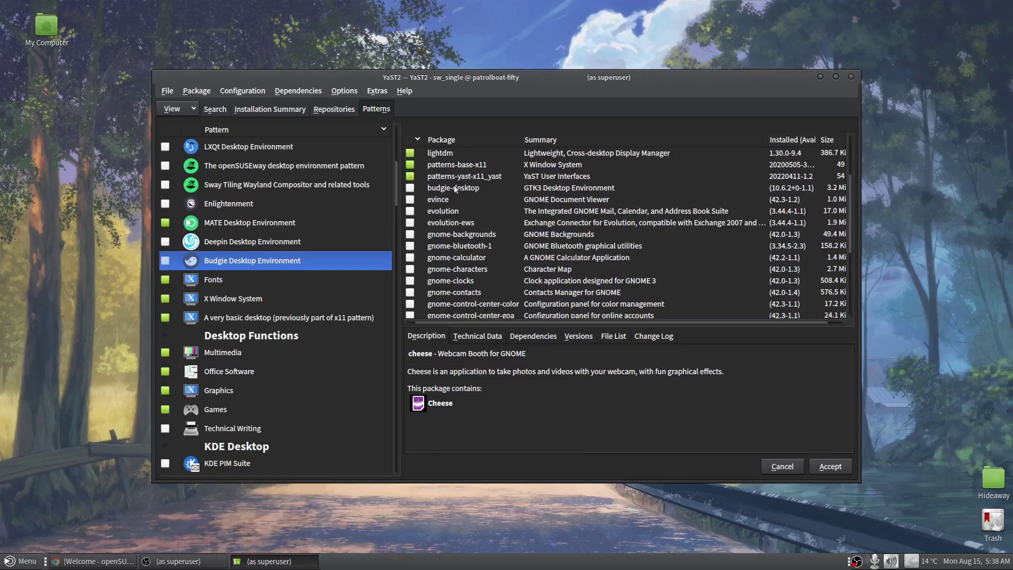
# Mark budgie-desktop for installation, resolving conflicts by removing gnome-bluetooth and gnome-bluetooth-lang.
pyautogui.rightClick(457, 188)
pyautogui.click(477, 192)
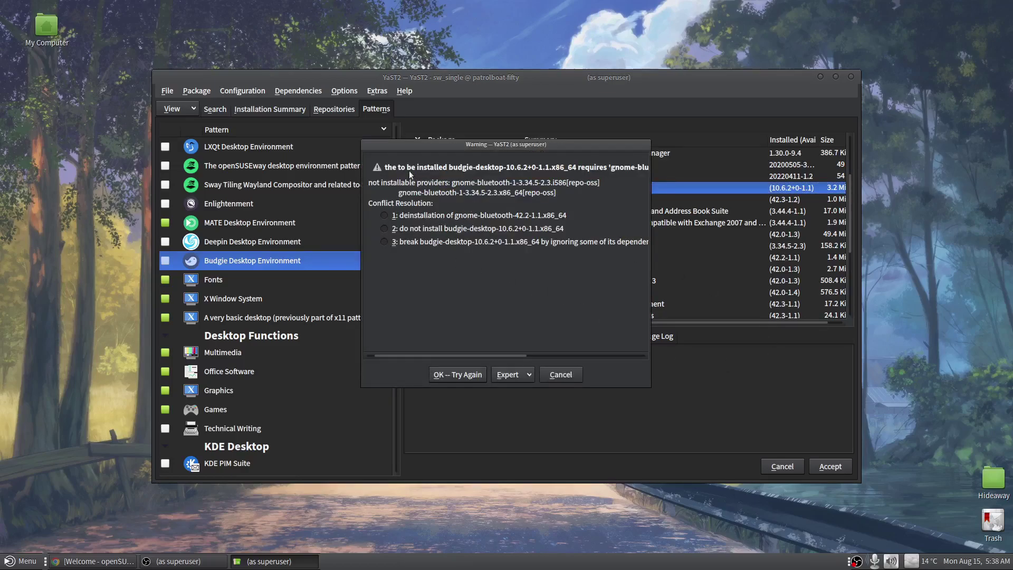
pyautogui.click(451, 216)
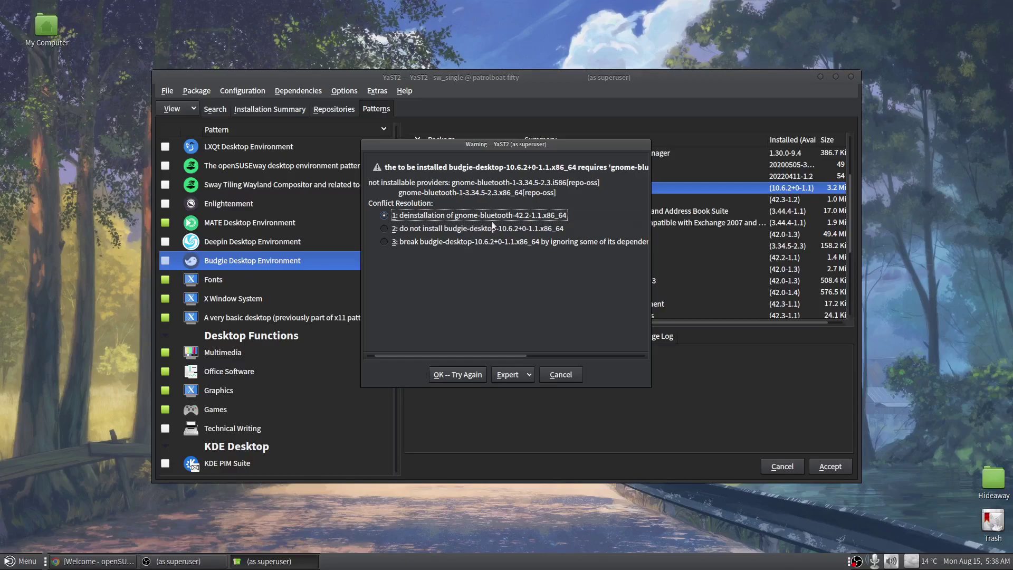
pyautogui.click(457, 374)
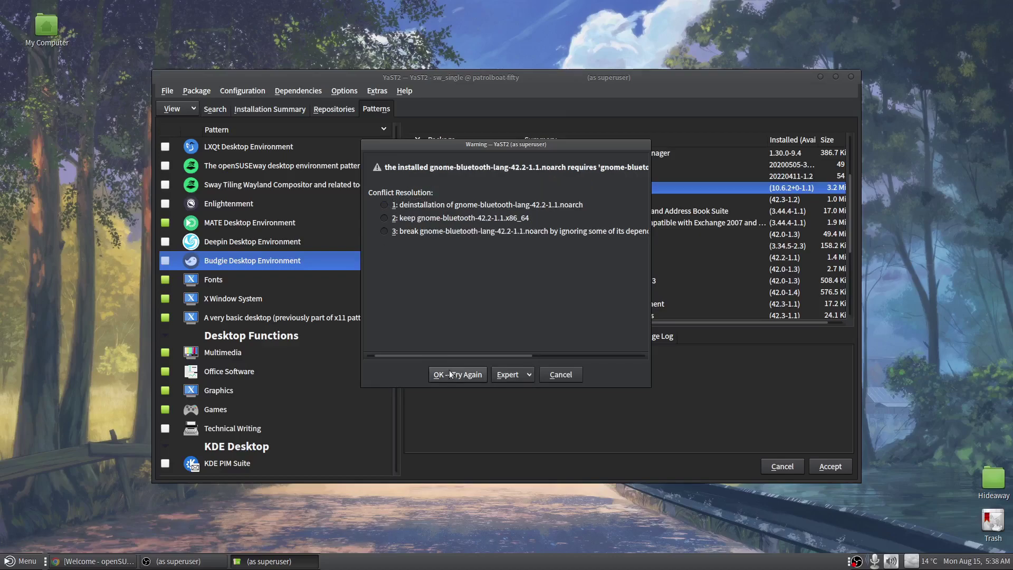
pyautogui.click(470, 205)
pyautogui.click(462, 375)
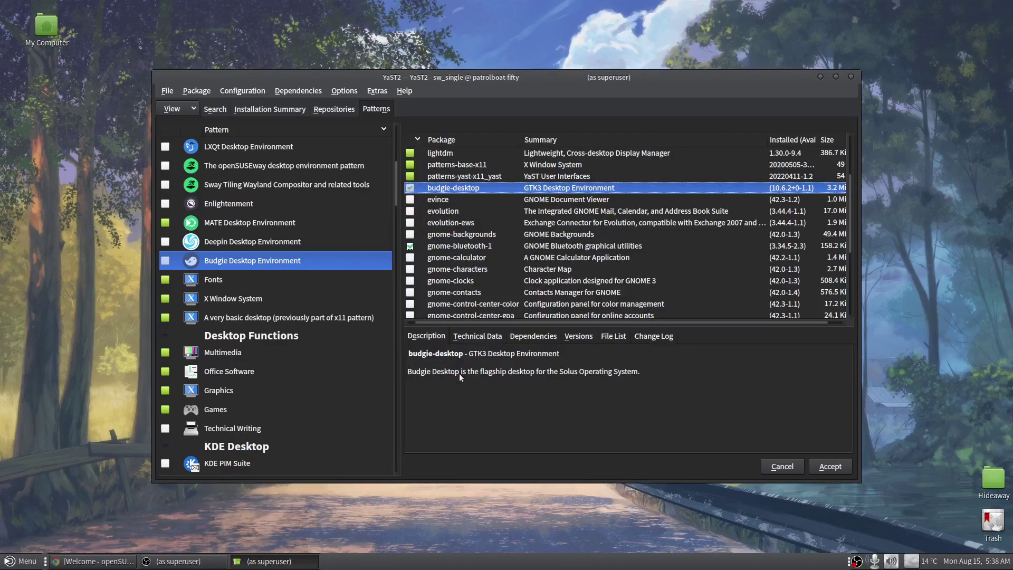
# Accept the selection and review the automatic dependency changes list.
pyautogui.click(830, 466)
pyautogui.scroll(-5, 467, 267)
pyautogui.scroll(-5, 467, 267)
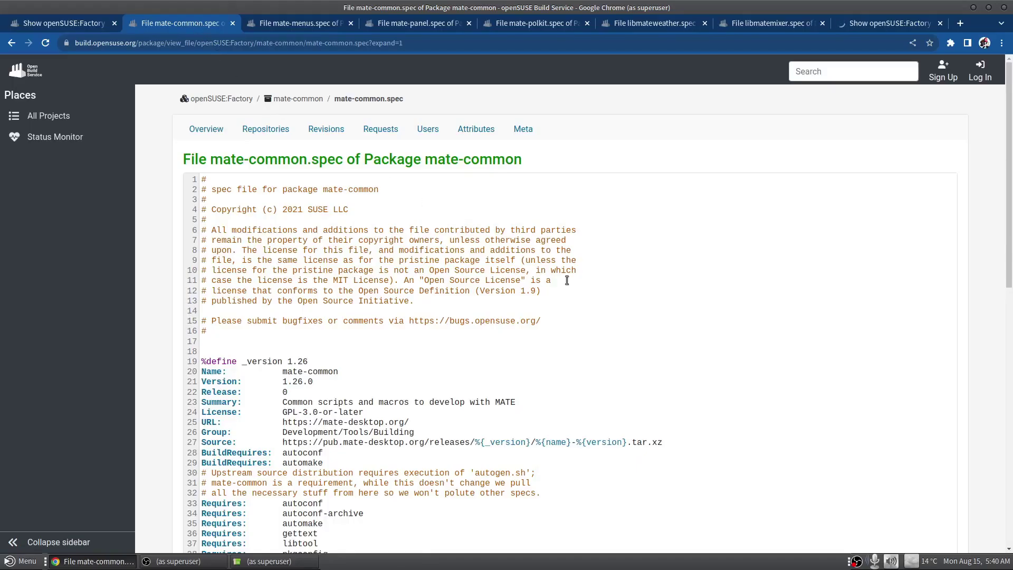
# Open and read the mate-power-manager.spec file from its package overview tab.
pyautogui.scroll(-5, 567, 280)
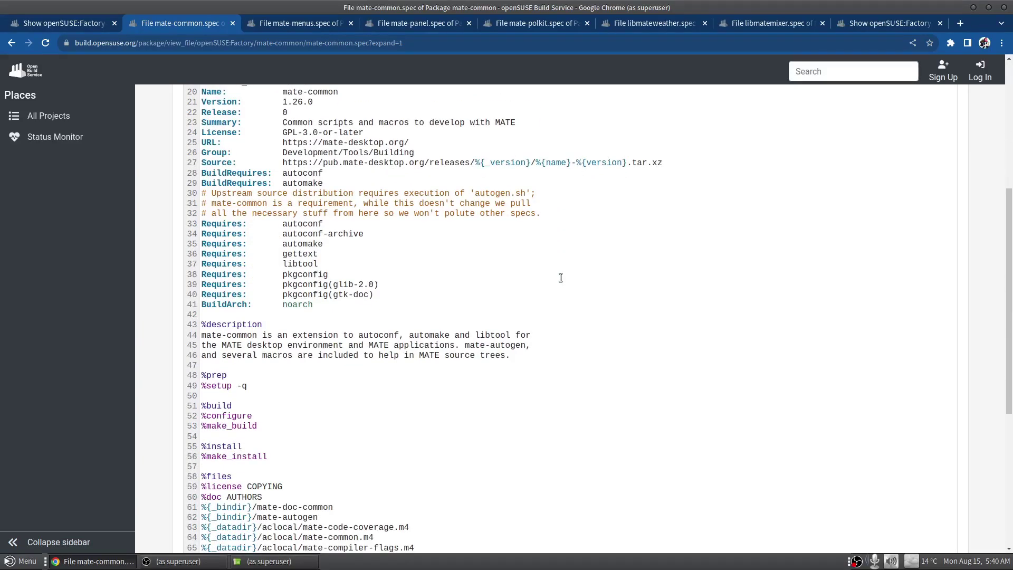
pyautogui.scroll(1, 561, 278)
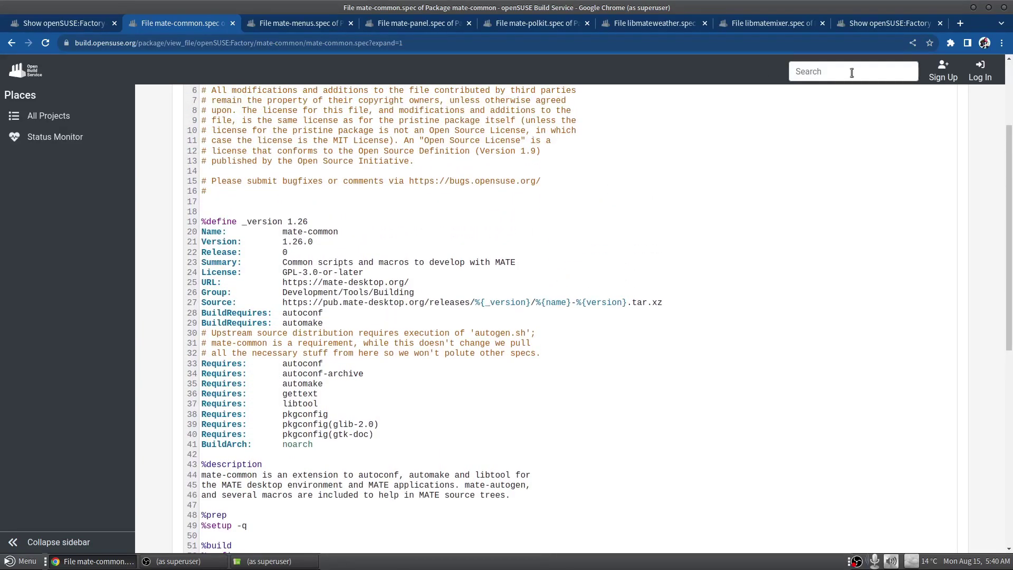
pyautogui.click(889, 25)
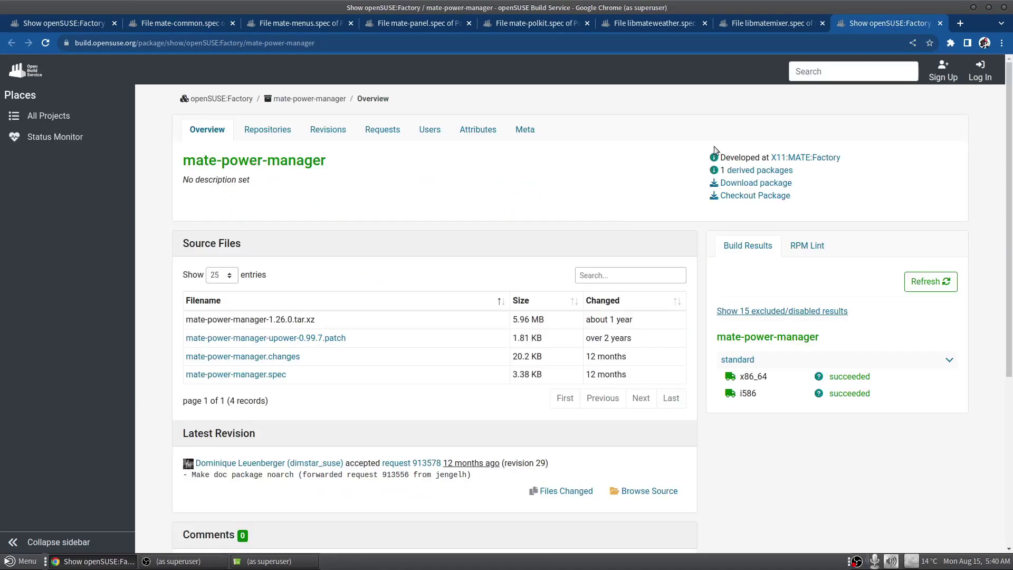
pyautogui.click(259, 375)
pyautogui.scroll(-5, 444, 309)
pyautogui.scroll(-5, 444, 309)
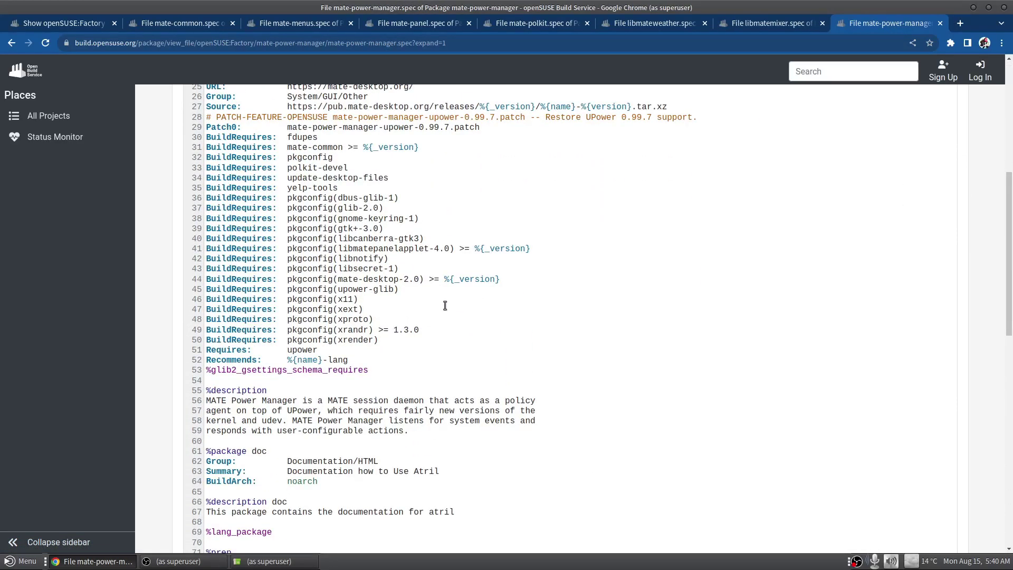
pyautogui.scroll(1, 445, 308)
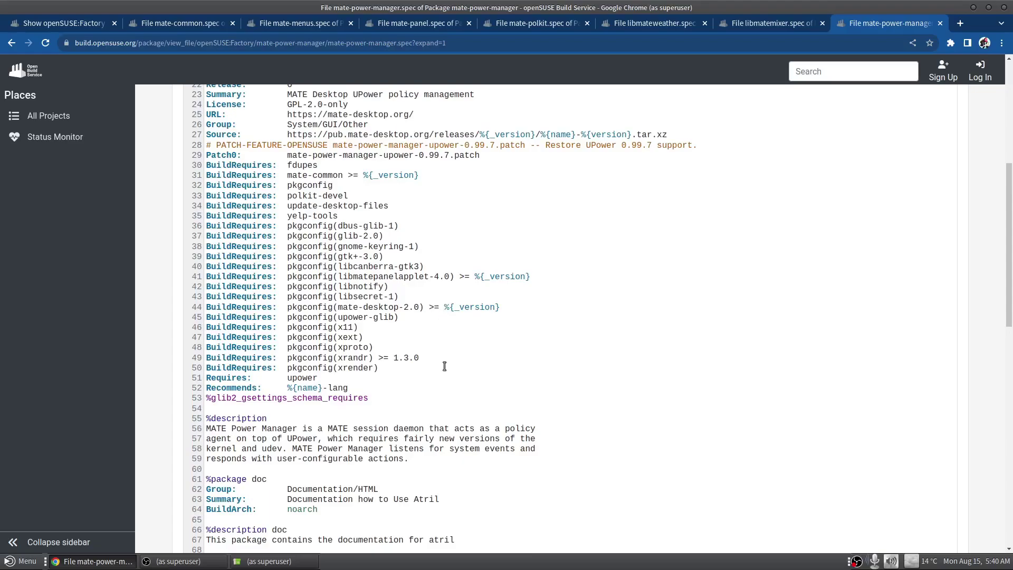
# Close the finished YaST installation report (79 installed, 2 removed) and show the libmateweather spec tab.
pyautogui.hotkey('ctrl', 'shift', 'Tab')
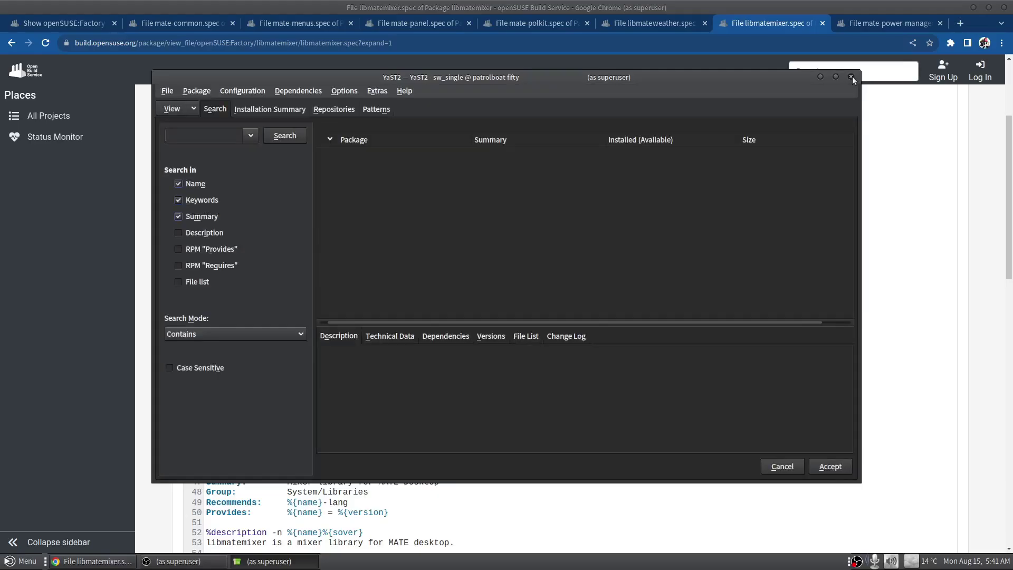
pyautogui.click(850, 77)
pyautogui.scroll(-3, 554, 352)
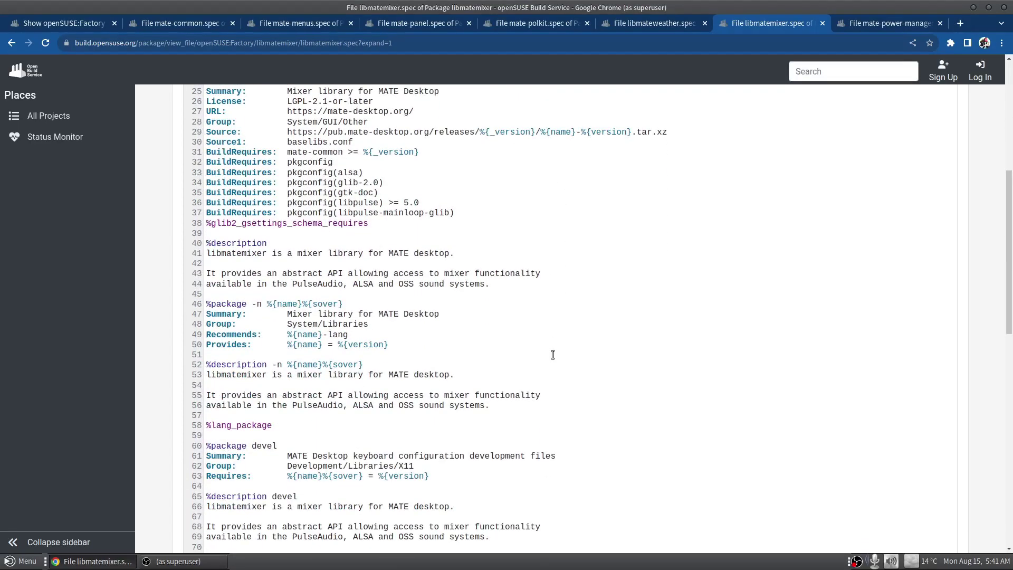
pyautogui.scroll(2, 555, 352)
pyautogui.click(658, 23)
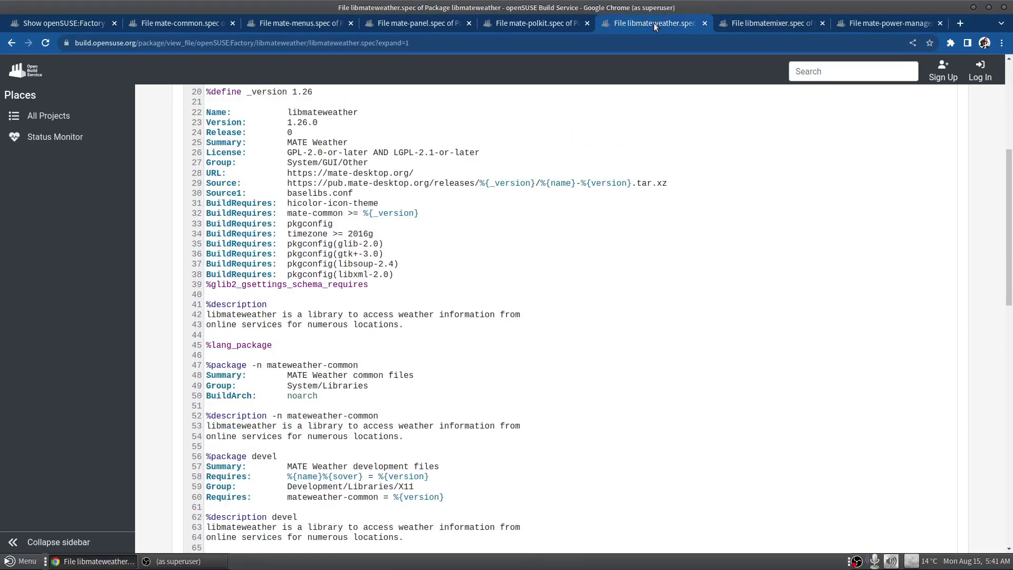
# Show the desktop and permanently empty the Trash, confirming the deletion.
pyautogui.click(417, 23)
pyautogui.press('super+d')
pyautogui.rightClick(988, 516)
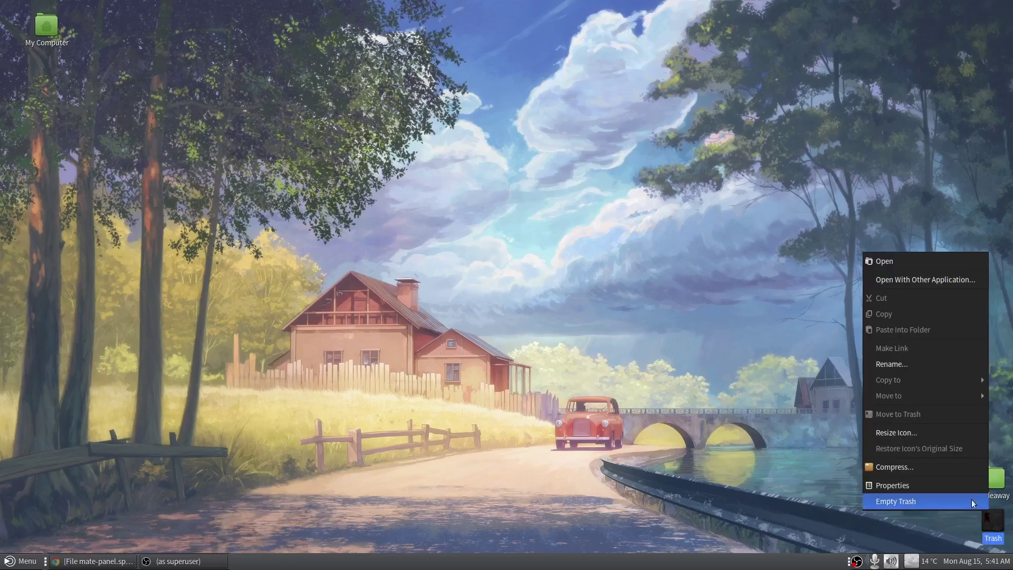
pyautogui.click(939, 502)
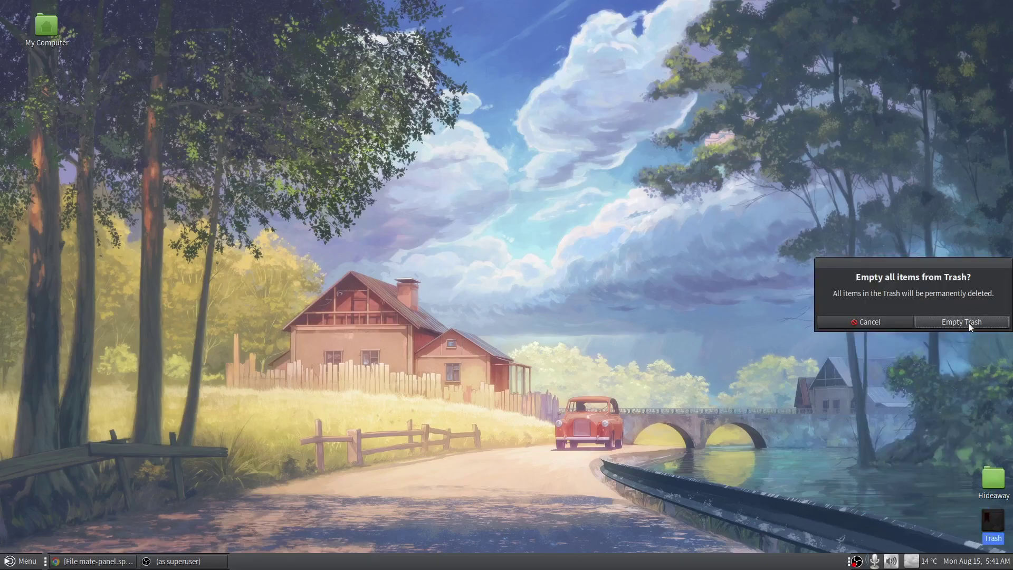
pyautogui.moveTo(958, 262); pyautogui.dragTo(519, 239)
pyautogui.click(529, 299)
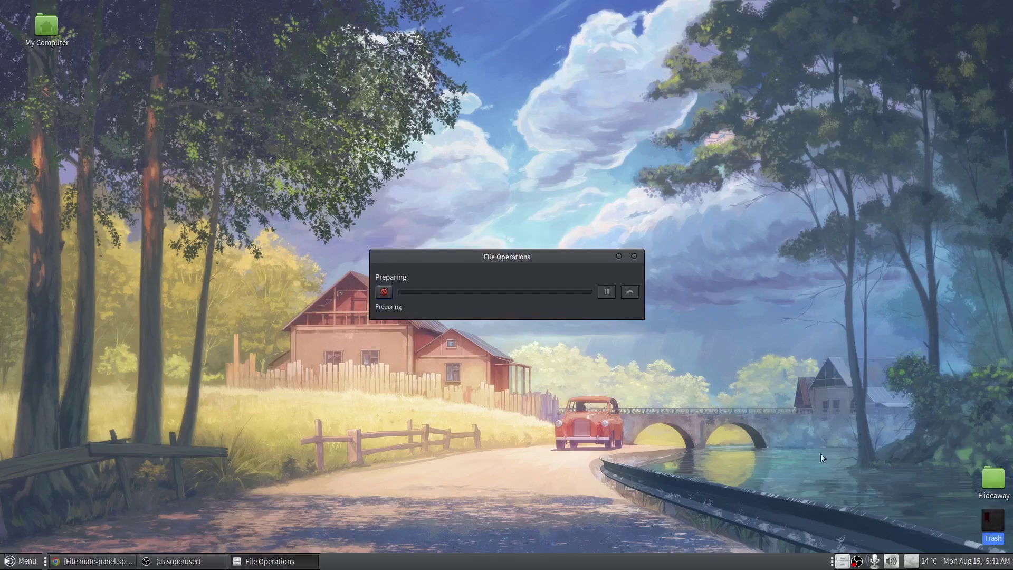
# Launch Pluma, start renaming the My Computer desktop icon, and quit with Ctrl+Q.
pyautogui.click(16, 559)
pyautogui.write('pl')
pyautogui.press('Return')
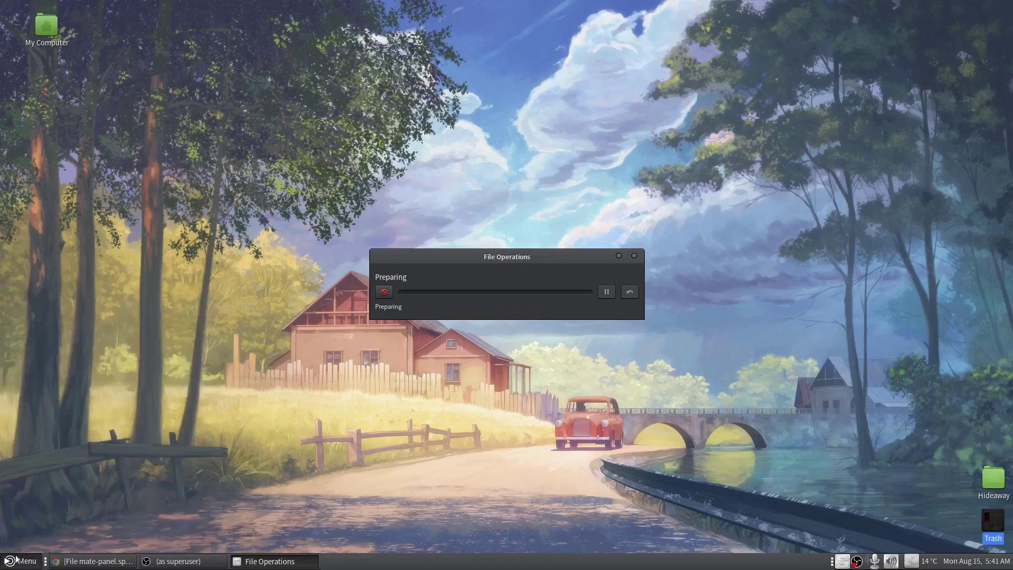
pyautogui.click(60, 31)
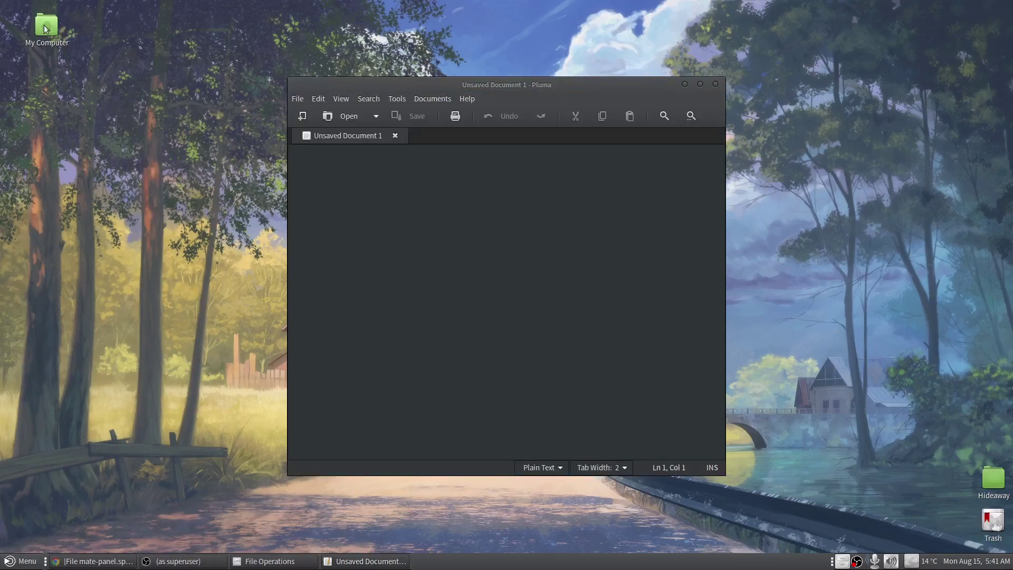
pyautogui.press('F2')
pyautogui.hotkey('ctrl', 'q')
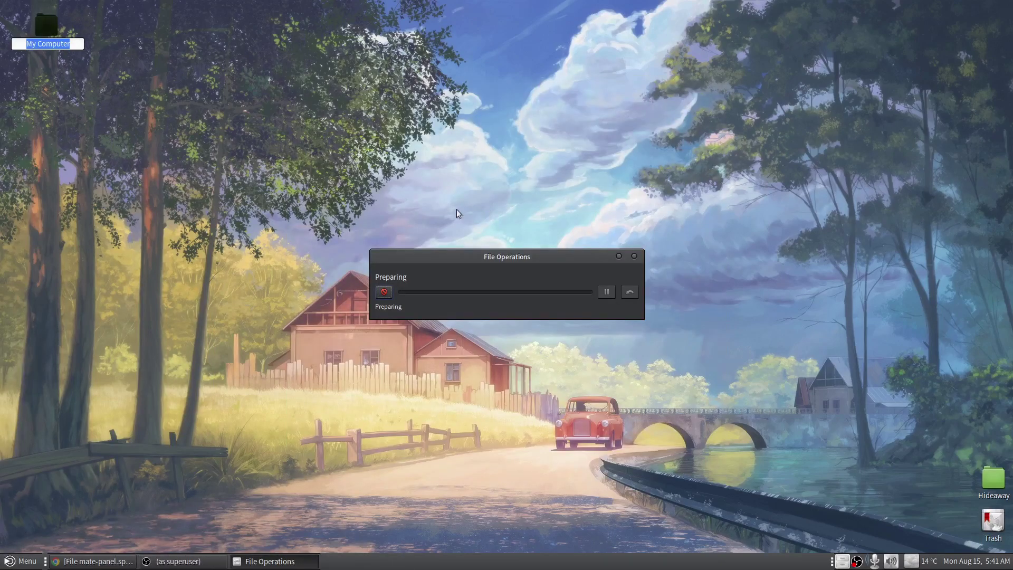
pyautogui.click(62, 37)
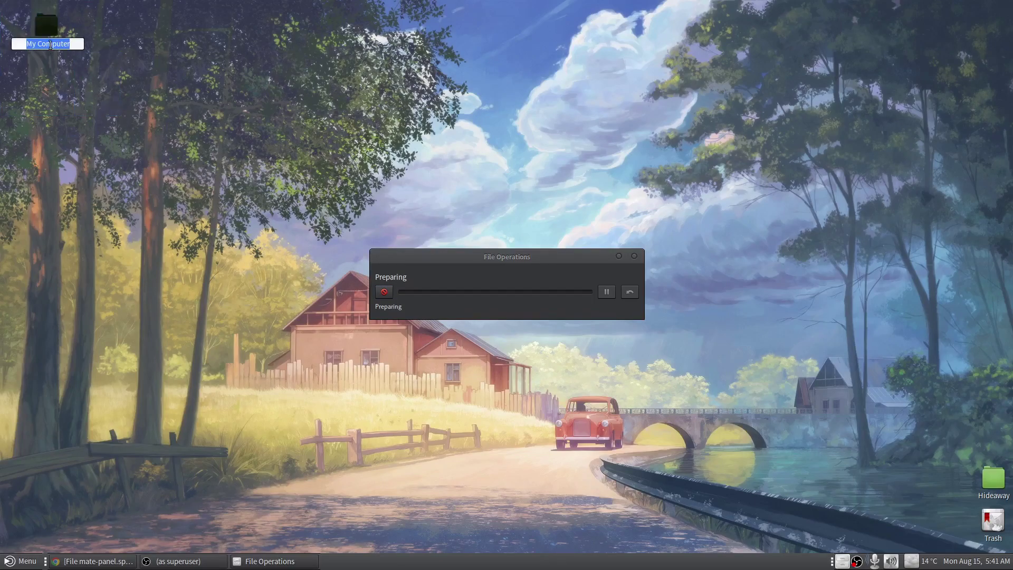
# Relaunch Pluma and type 'test 1234' into a new document.
pyautogui.click(24, 562)
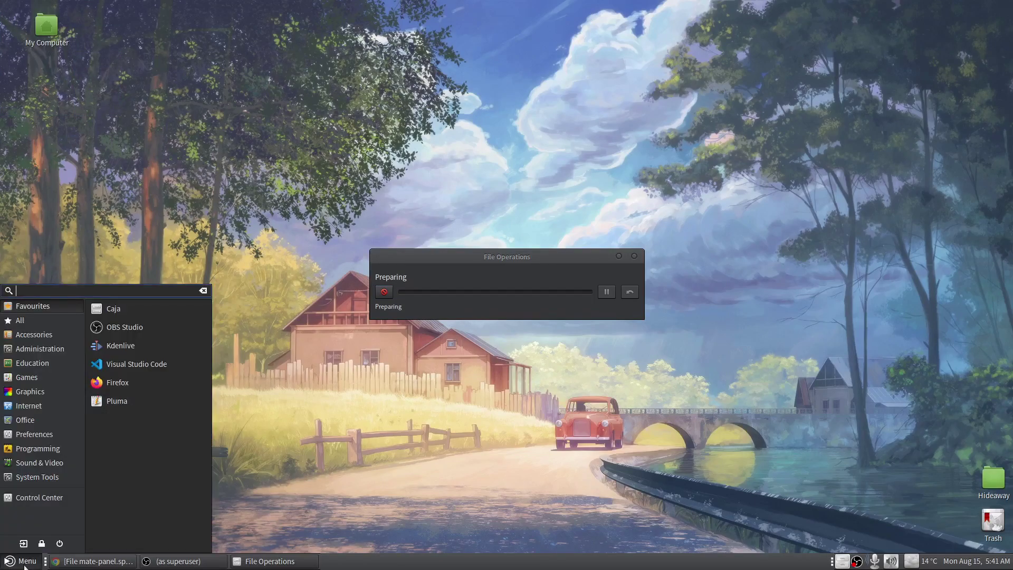
pyautogui.write('pl')
pyautogui.press('Return')
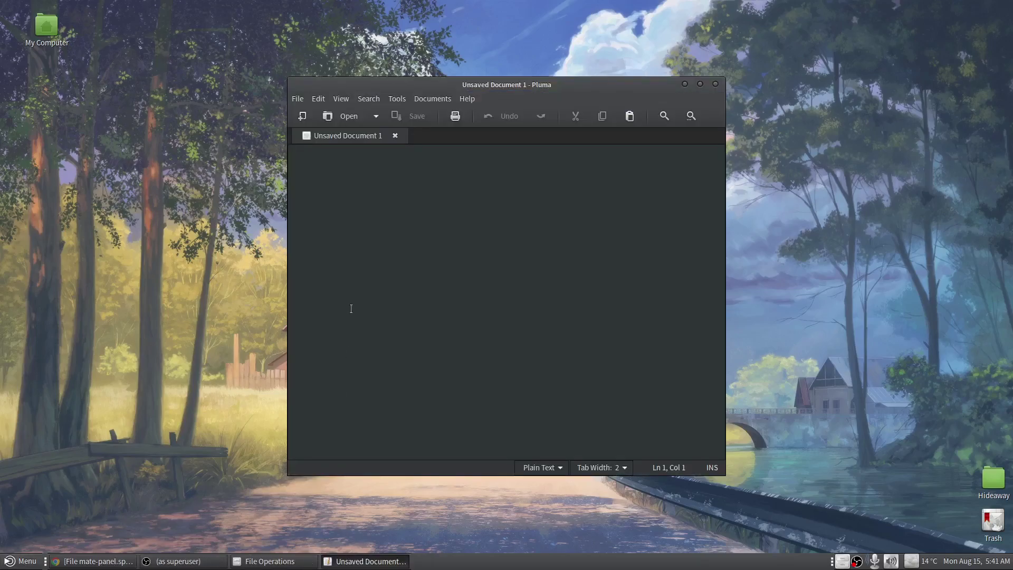
pyautogui.write('test 1234')
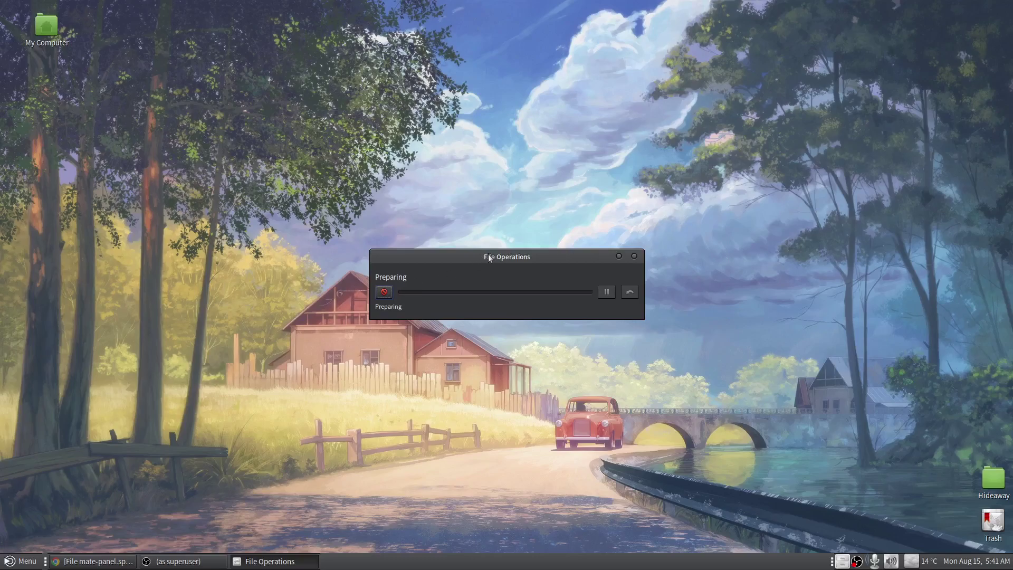
# Launch Tilix and run 'sudo journalctl -e', entering the sudo password.
pyautogui.click(401, 181)
pyautogui.click(10, 559)
pyautogui.write('til')
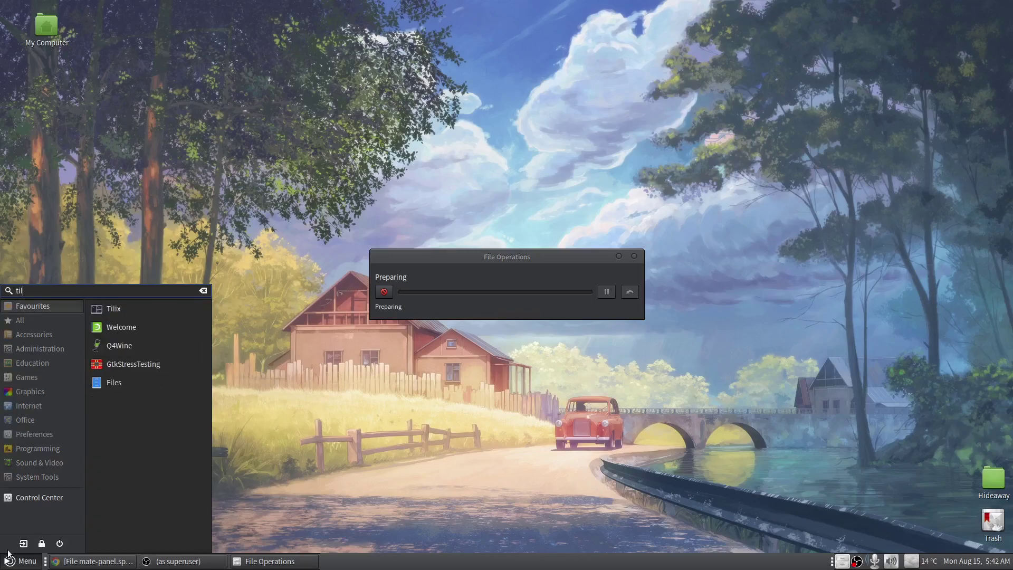
pyautogui.press('Return')
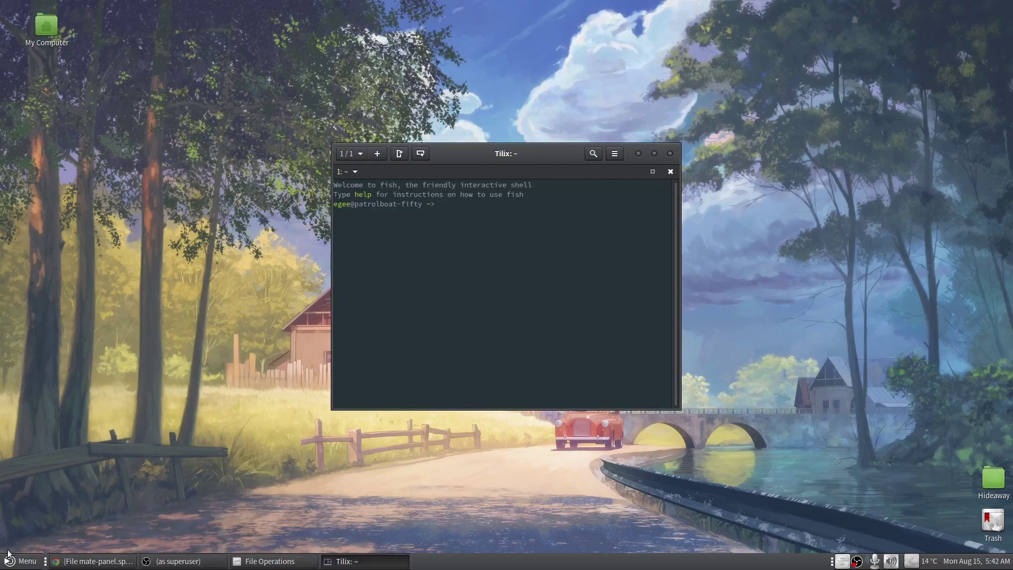
pyautogui.write('sudo journalctl -e')
pyautogui.press('Return')
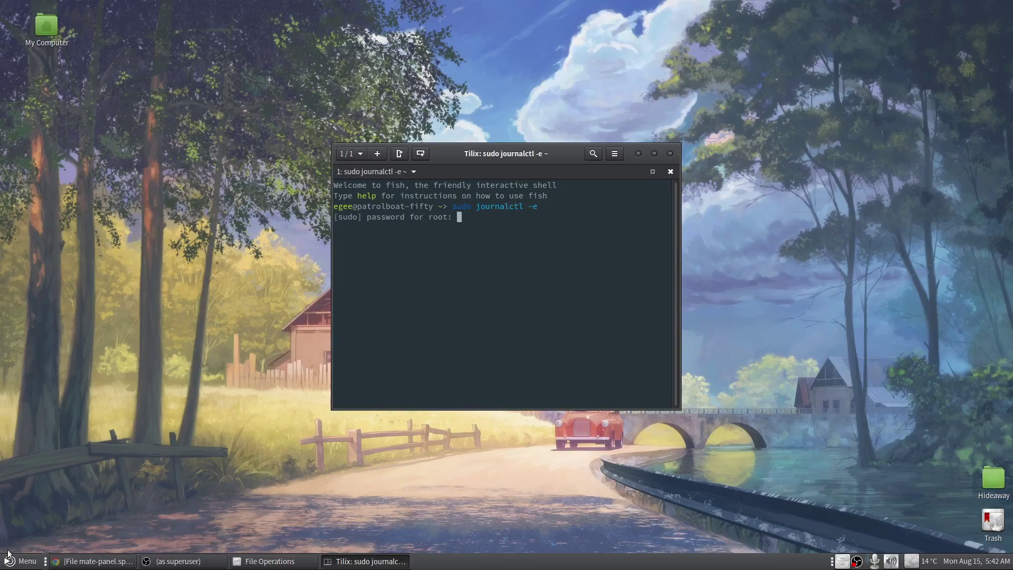
pyautogui.press('Return')
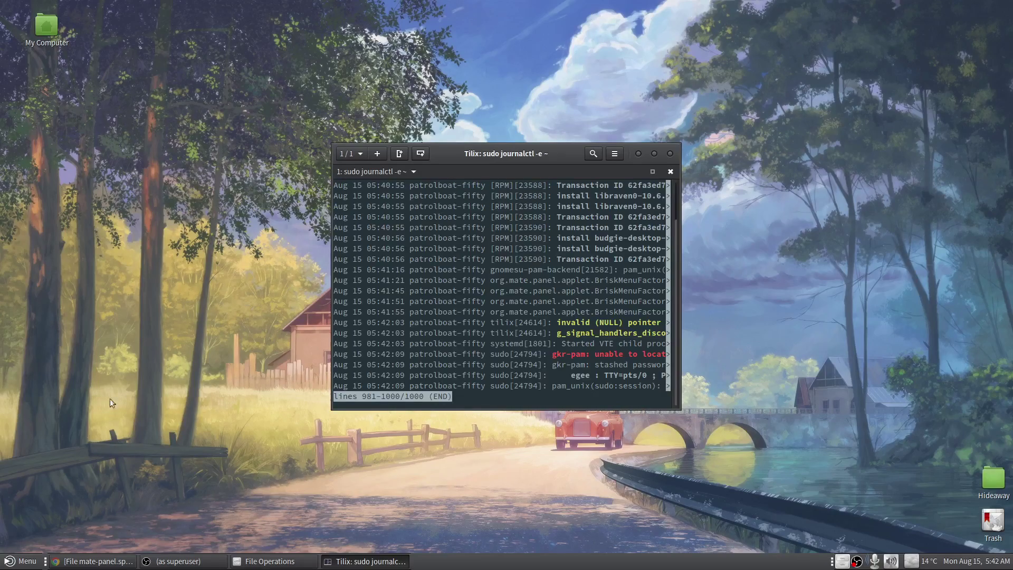
# Dismiss Caja's Process completed notice, then quit the journal pager and clear the terminal.
pyautogui.doubleClick(527, 153)
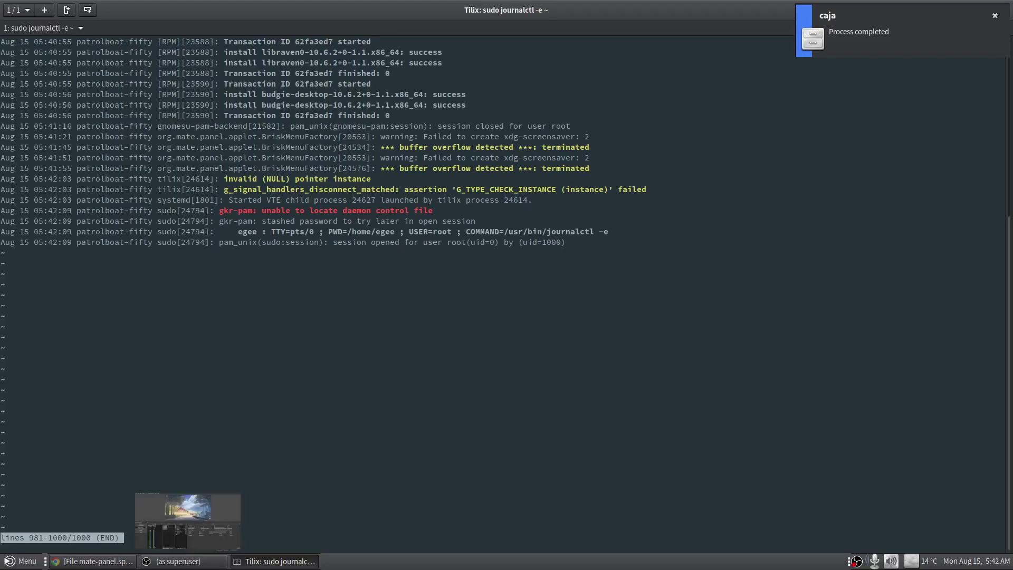
pyautogui.click(274, 561)
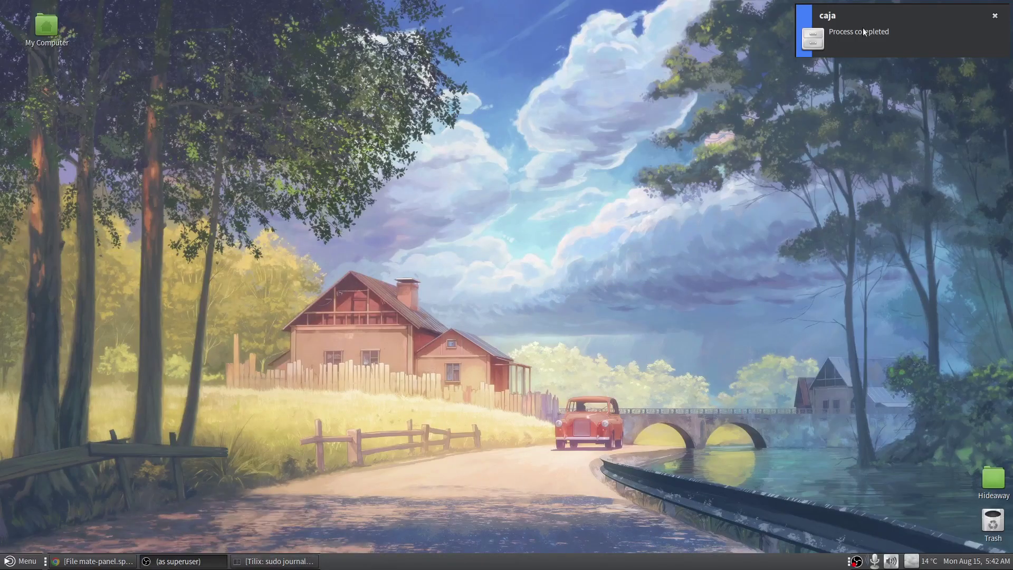
pyautogui.click(995, 16)
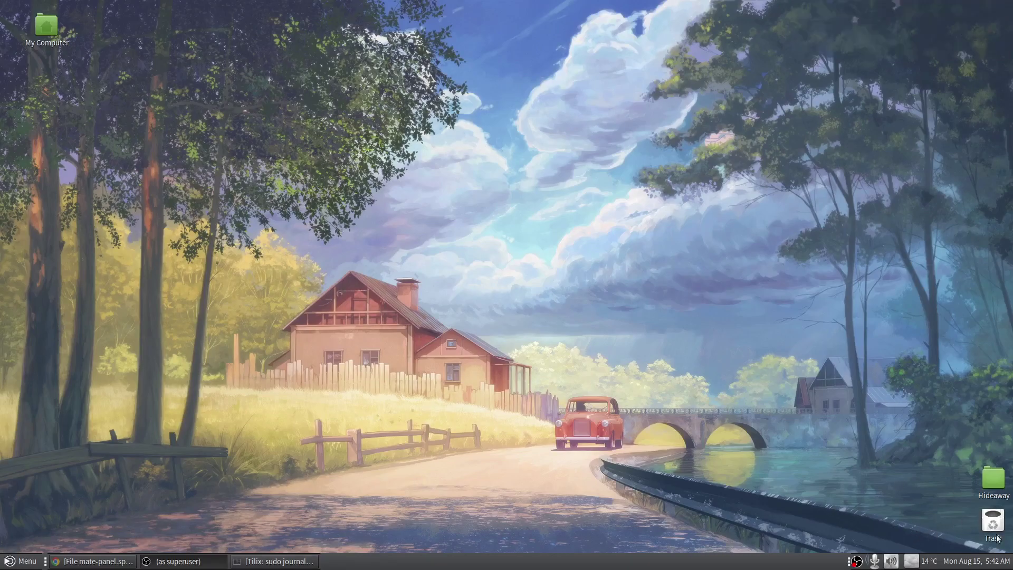
pyautogui.click(275, 561)
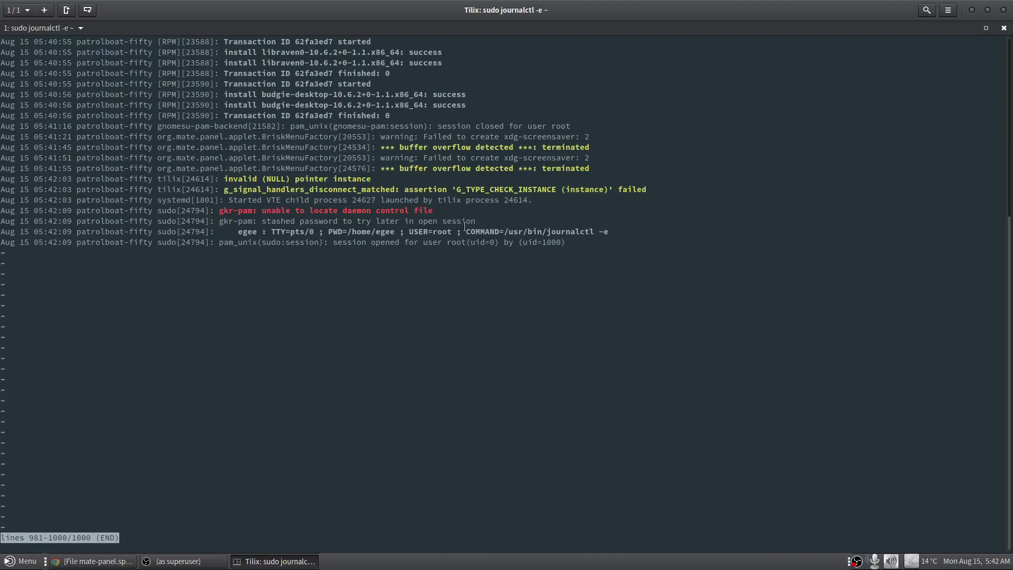
pyautogui.press('q')
pyautogui.hotkey('ctrl', 'l')
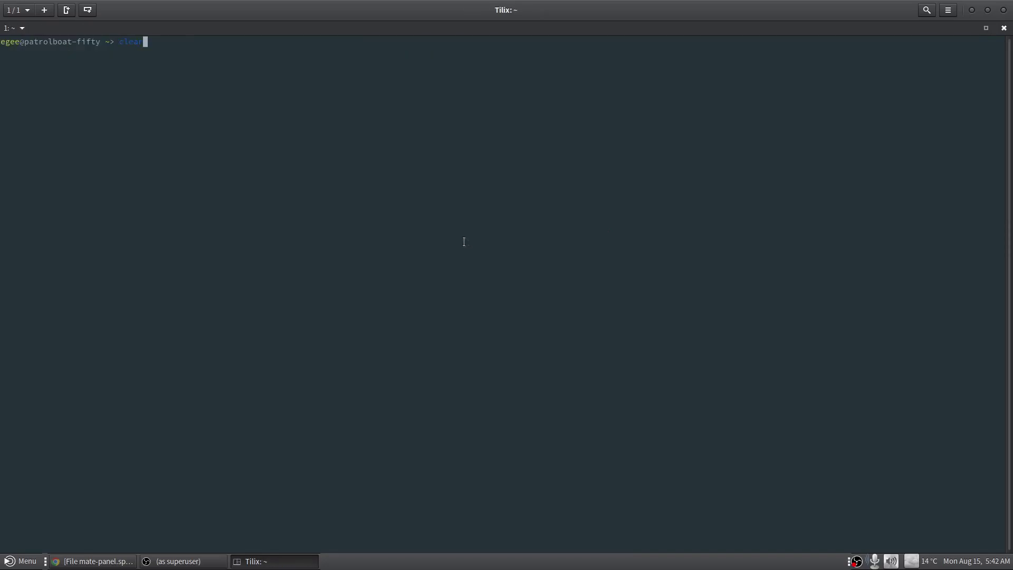
# Re-run the journal command and select the BriskMenuFactory and brisk-menu names in entries.
pyautogui.press('Up')
pyautogui.press('Return')
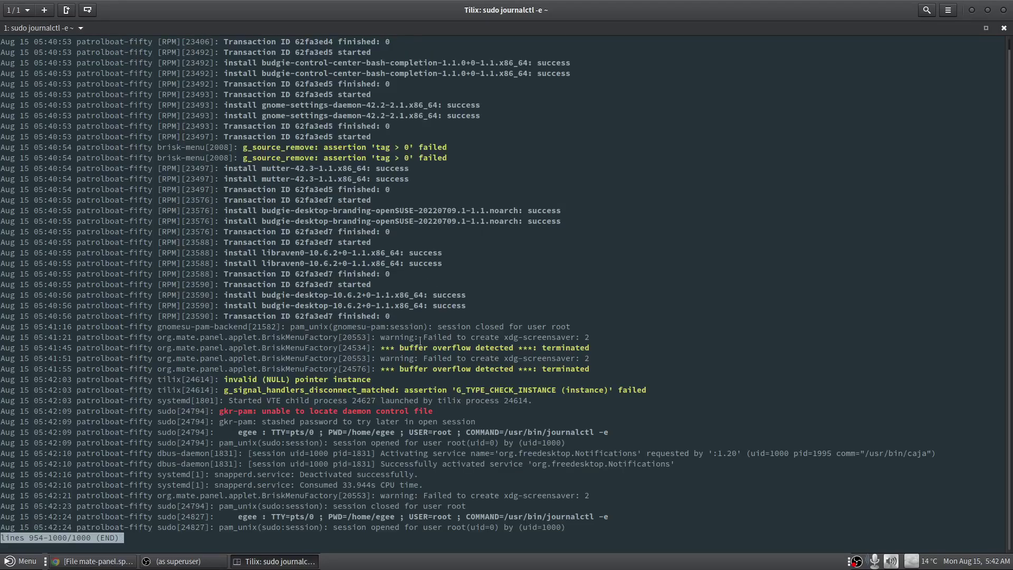
pyautogui.moveTo(262, 338); pyautogui.dragTo(328, 338)
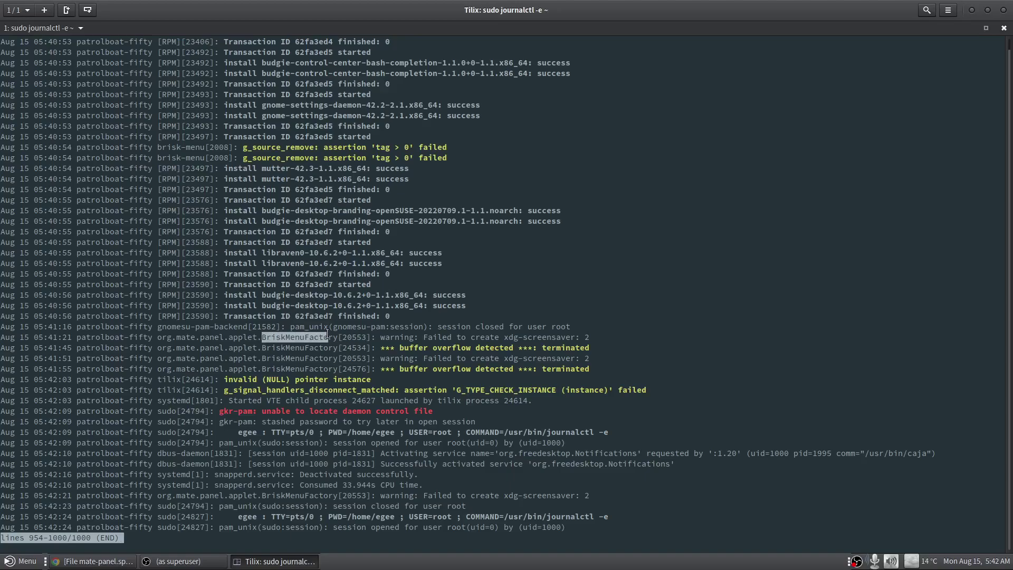
pyautogui.click(514, 372)
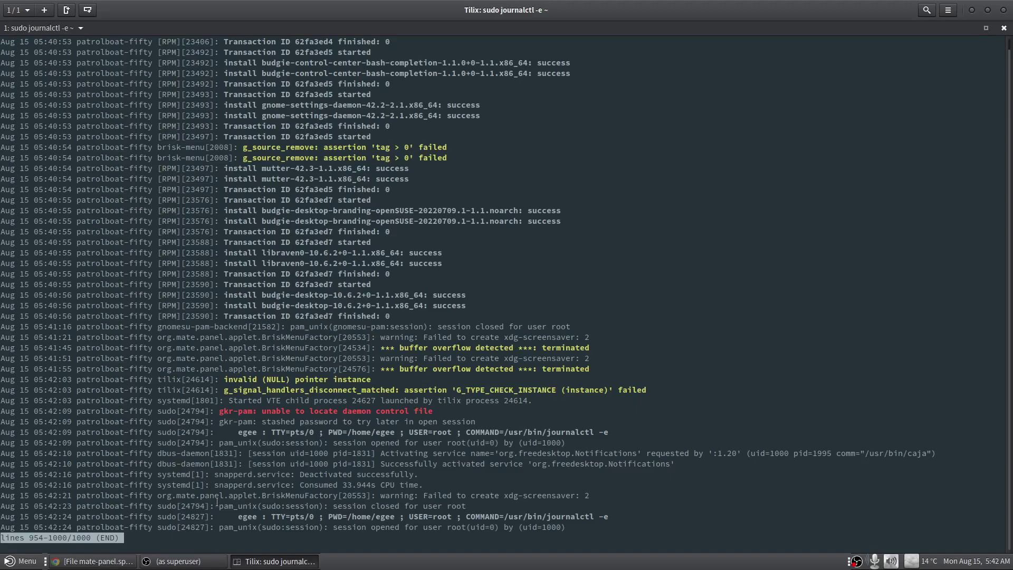
pyautogui.moveTo(158, 147); pyautogui.dragTo(201, 148)
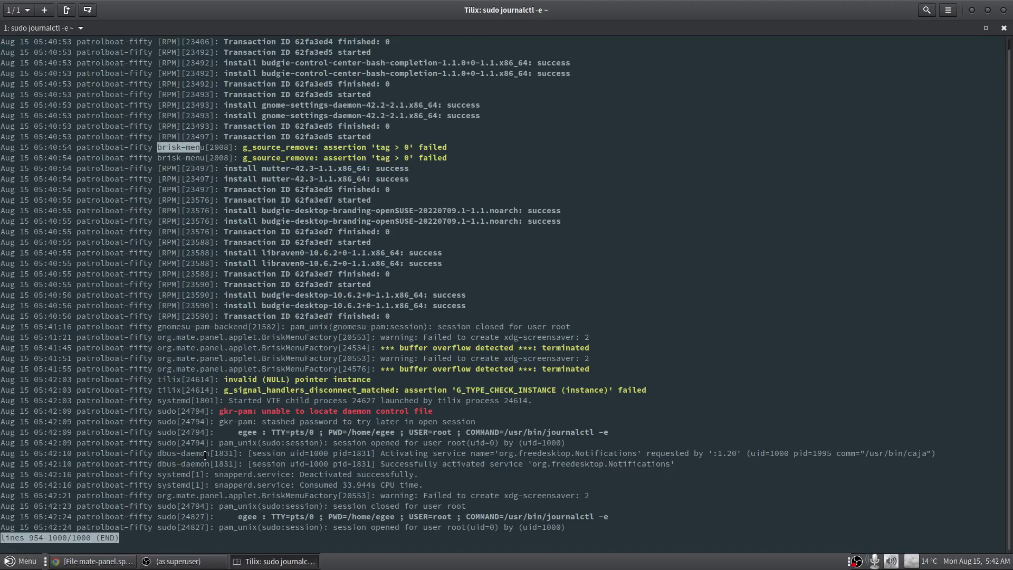
pyautogui.click(294, 366)
# Scroll back to select the OBS encoder settings and mate.panel lines, then jump to the end.
pyautogui.scroll(20, 300, 438)
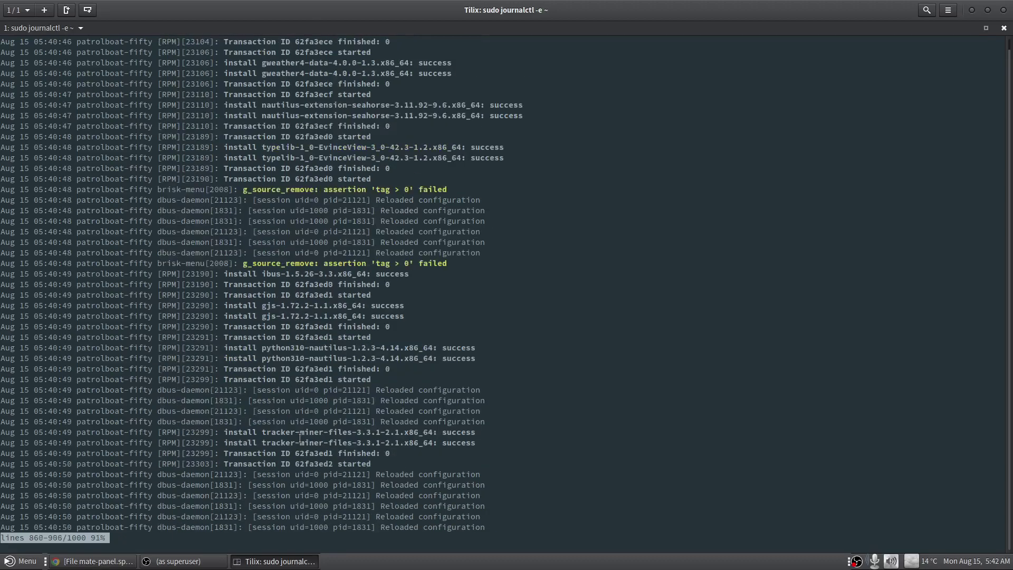
pyautogui.scroll(20, 300, 438)
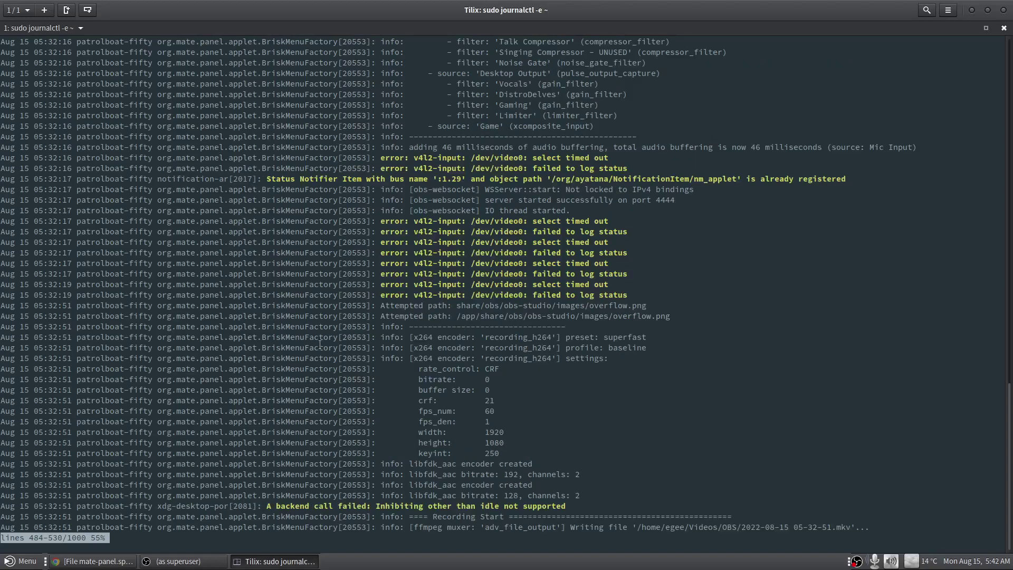
pyautogui.moveTo(267, 339); pyautogui.dragTo(338, 339)
pyautogui.moveTo(591, 498); pyautogui.dragTo(5, 304)
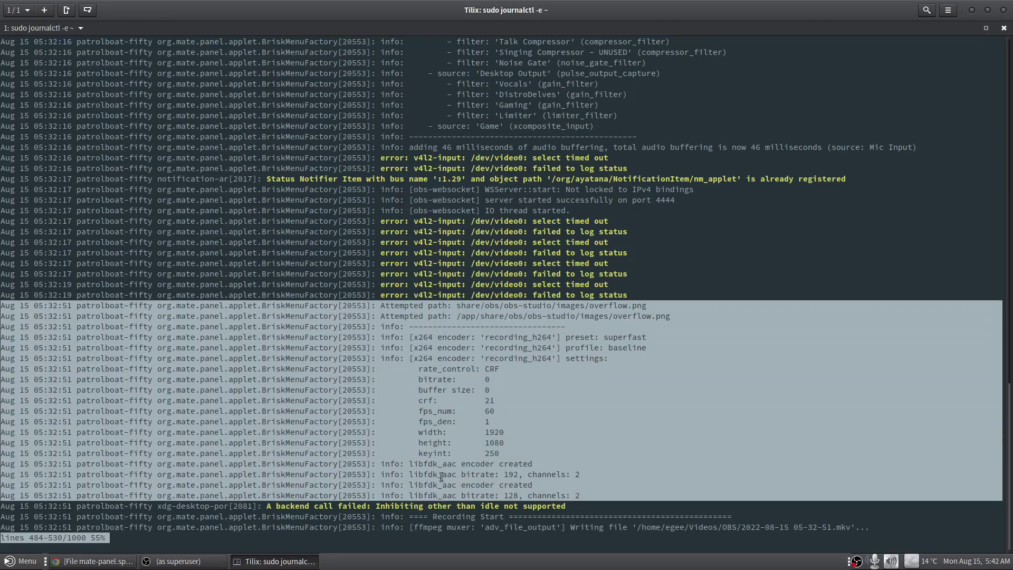
pyautogui.click(457, 443)
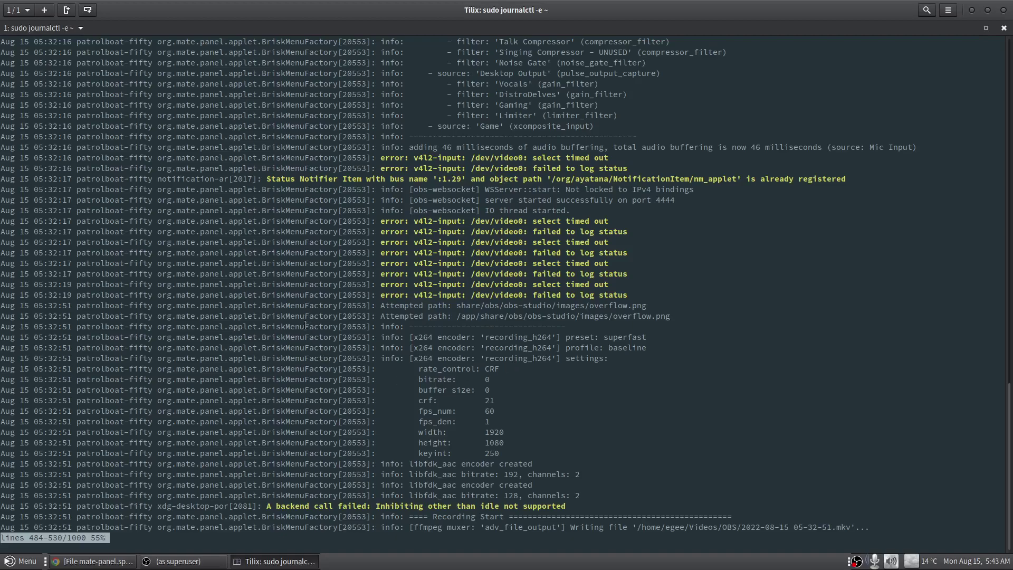
pyautogui.moveTo(177, 360); pyautogui.dragTo(227, 358)
pyautogui.press('pageup')
pyautogui.press('pageup')
pyautogui.press('pageup')
pyautogui.press('pageup')
pyautogui.press('pageup')
pyautogui.press('pageup')
pyautogui.press('pageup')
pyautogui.press('End')
# Quit the journal pager with Ctrl+C, end the Tilix session, and bring OBS back into view.
pyautogui.hotkey('ctrl', 'c')
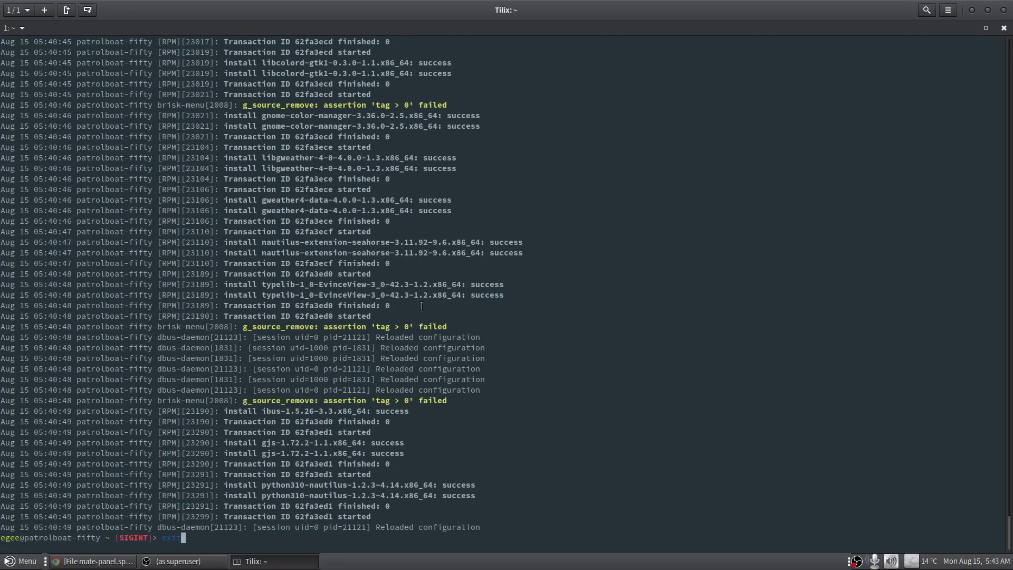
pyautogui.press('Return')
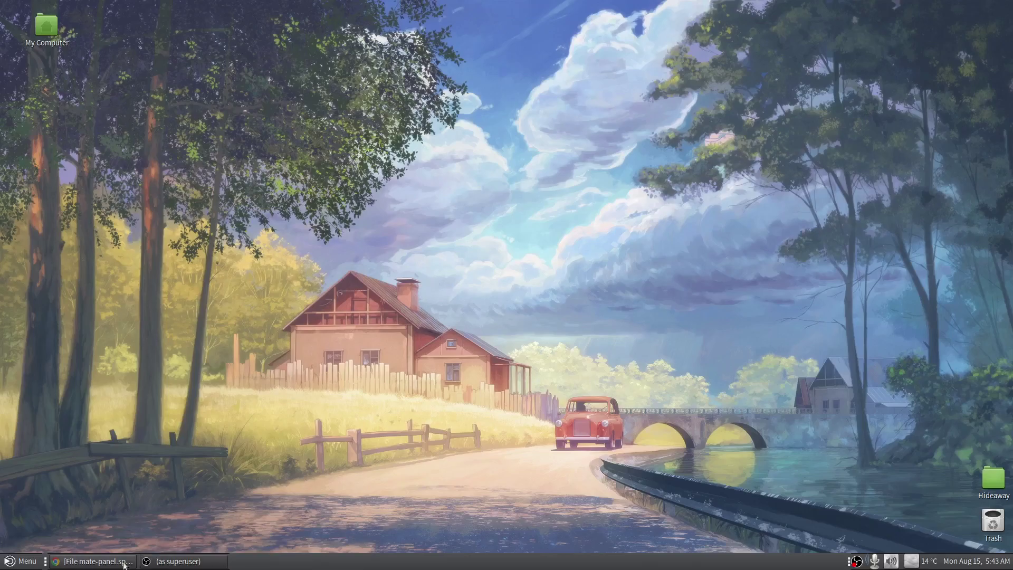
pyautogui.click(165, 566)
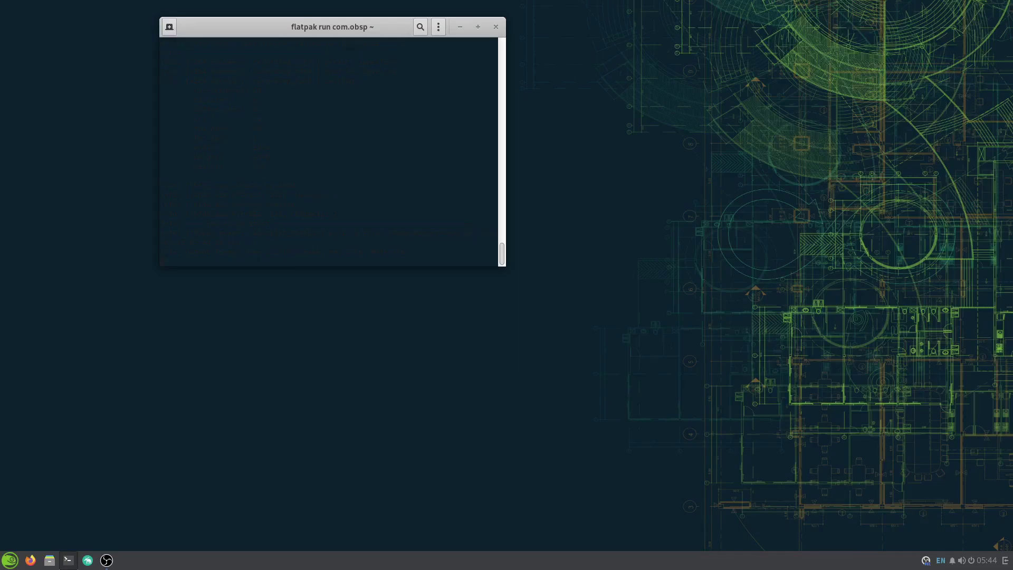
# Move the flatpak terminal window to the desktop's upper right.
pyautogui.click(108, 562)
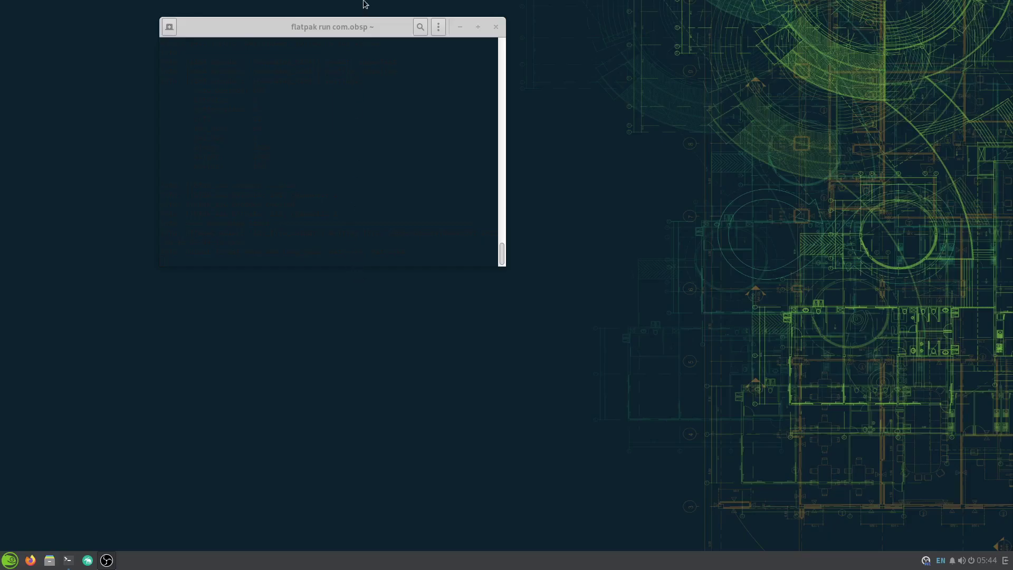
pyautogui.click(344, 32)
pyautogui.moveTo(344, 32); pyautogui.dragTo(771, 62)
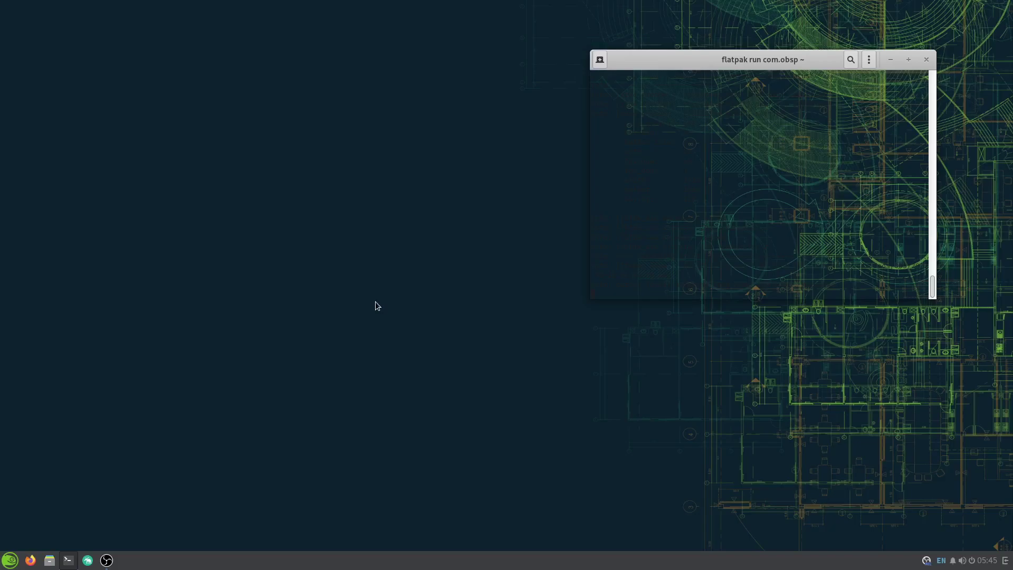
# Search the Budgie Menu for 'setting' and launch Budgie Control Center.
pyautogui.press('super')
pyautogui.write('moni')
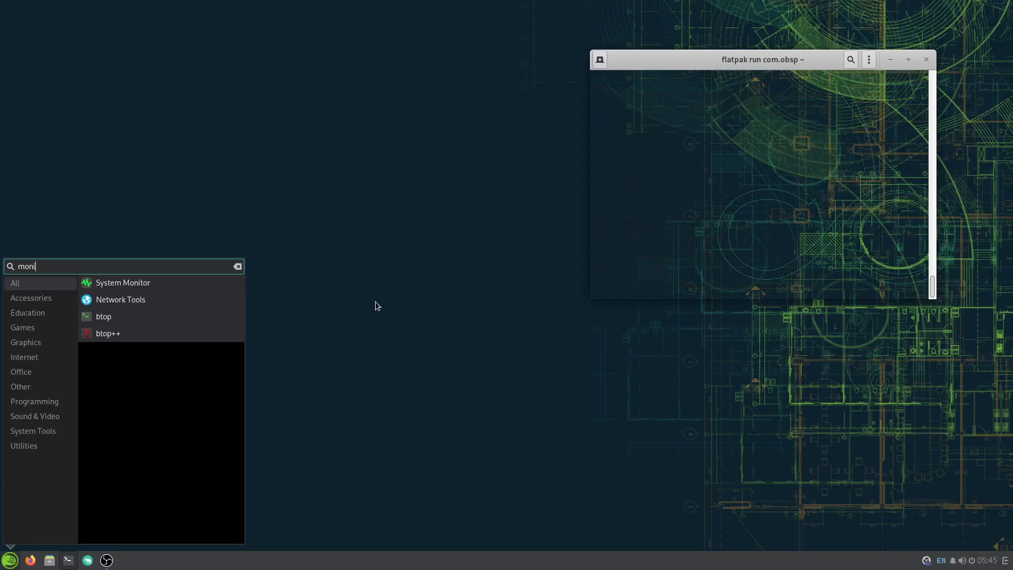
pyautogui.press('BackSpace')
pyautogui.press('BackSpace')
pyautogui.press('BackSpace')
pyautogui.press('BackSpace')
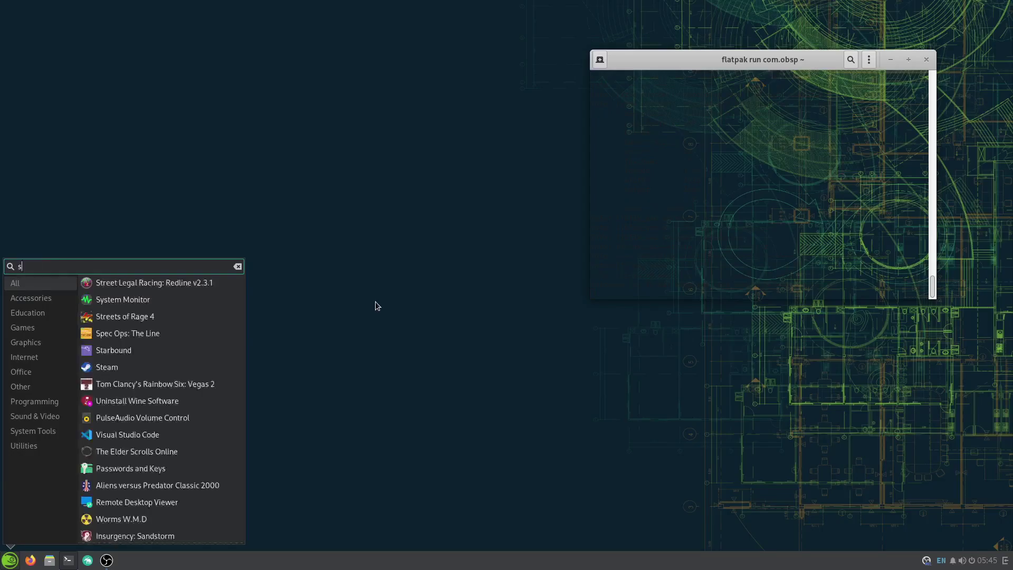
pyautogui.write('set')
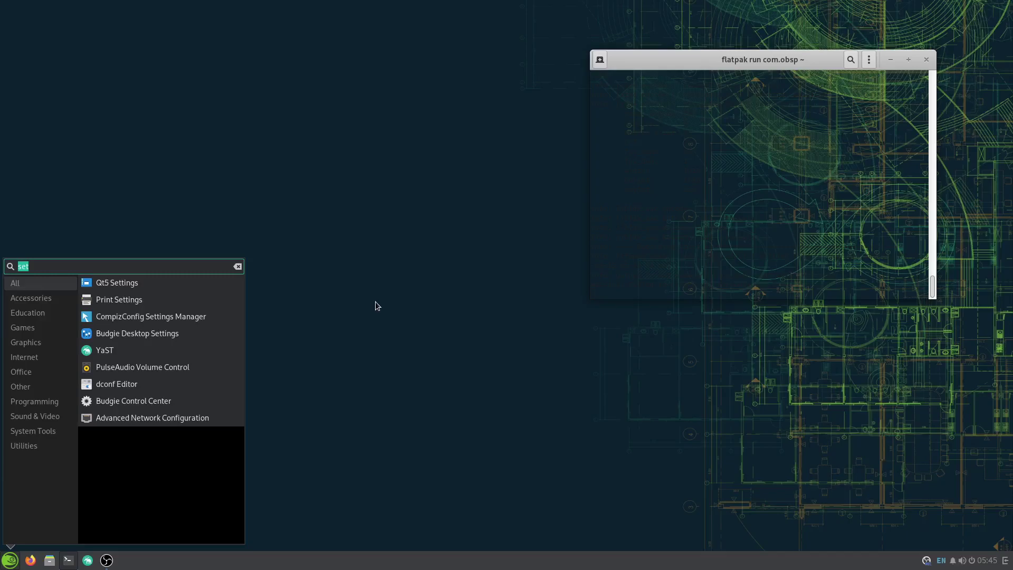
pyautogui.write('ting')
pyautogui.press('Down')
pyautogui.press('Down')
pyautogui.press('Down')
pyautogui.press('Down')
pyautogui.press('Down')
pyautogui.press('Down')
pyautogui.press('Down')
pyautogui.press('Down')
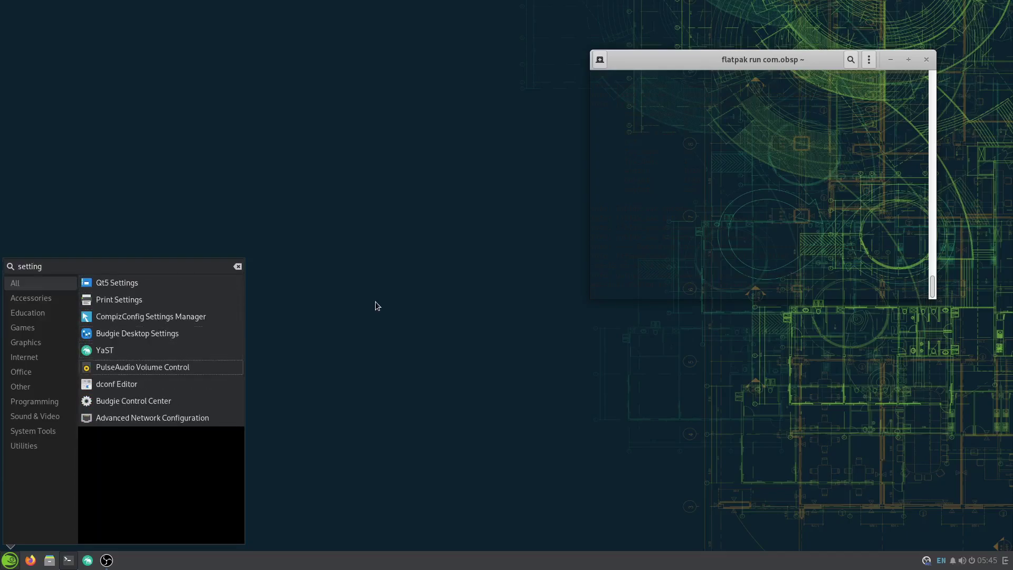
pyautogui.press('Up')
pyautogui.press('Up')
pyautogui.press('Up')
pyautogui.press('Up')
pyautogui.press('Down')
pyautogui.press('Down')
pyautogui.press('Down')
pyautogui.press('Down')
pyautogui.press('Return')
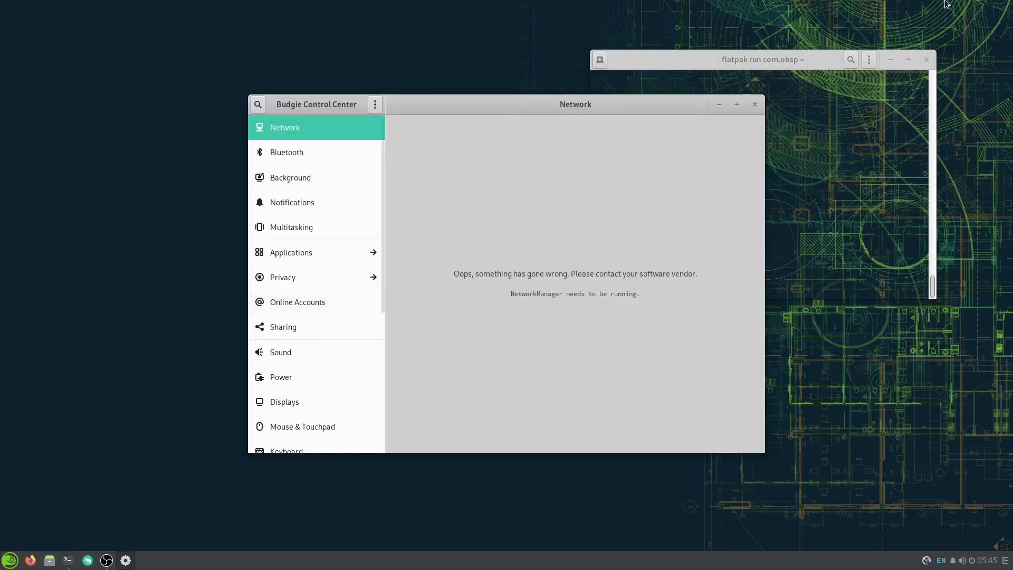
# Open the Displays page via search 'monit' and place display 1 right of display 2.
pyautogui.click(258, 105)
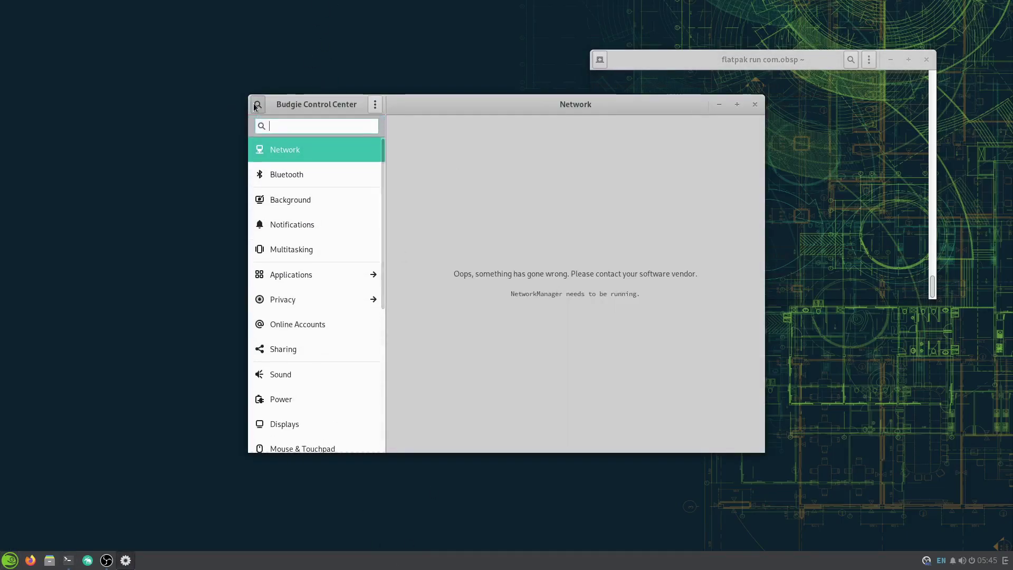
pyautogui.write('monit')
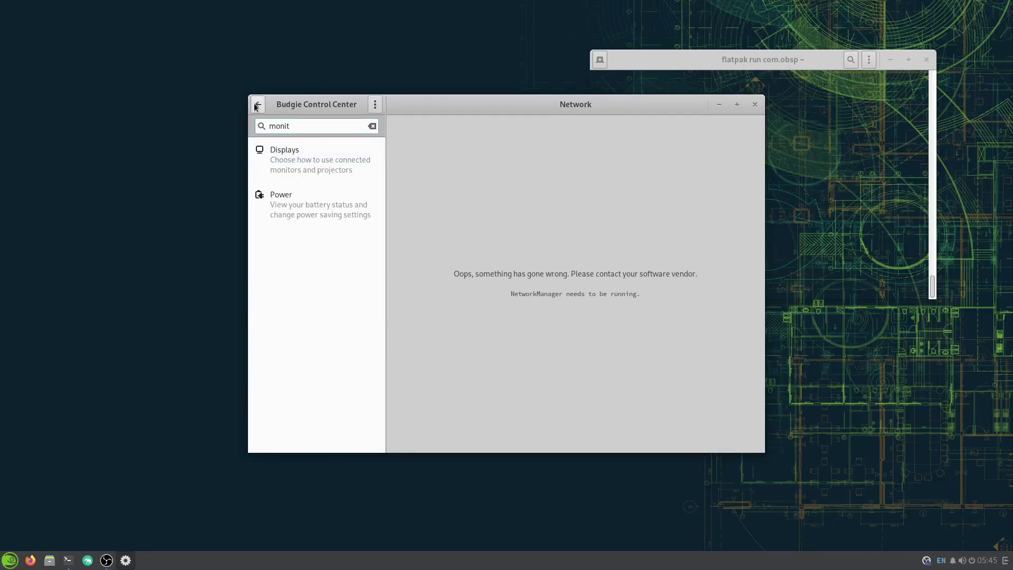
pyautogui.click(339, 165)
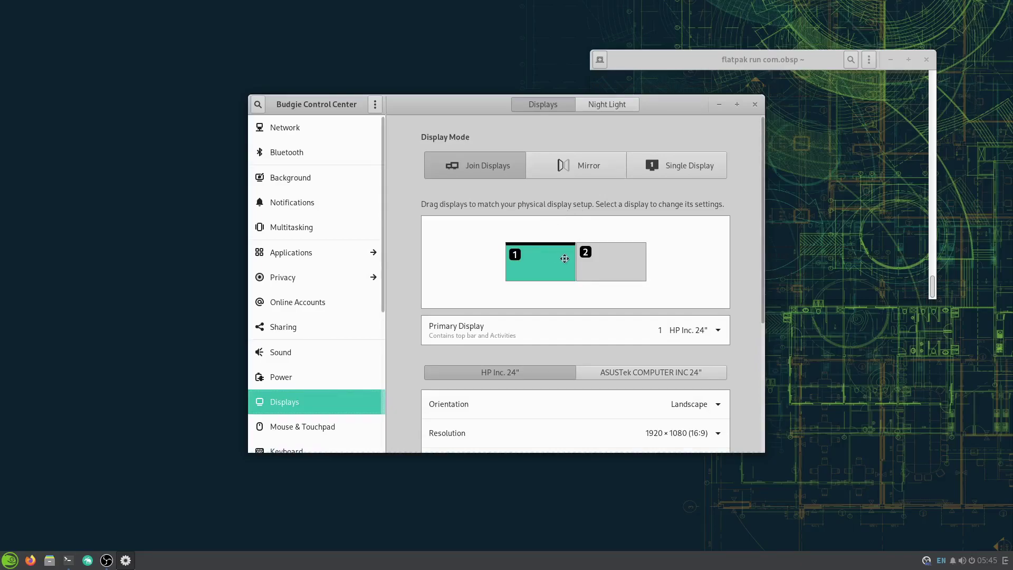
pyautogui.moveTo(554, 262); pyautogui.dragTo(677, 262)
# Make the ASUSTek COMPUTER INC 24" monitor the primary display and apply the arrangement.
pyautogui.click(538, 260)
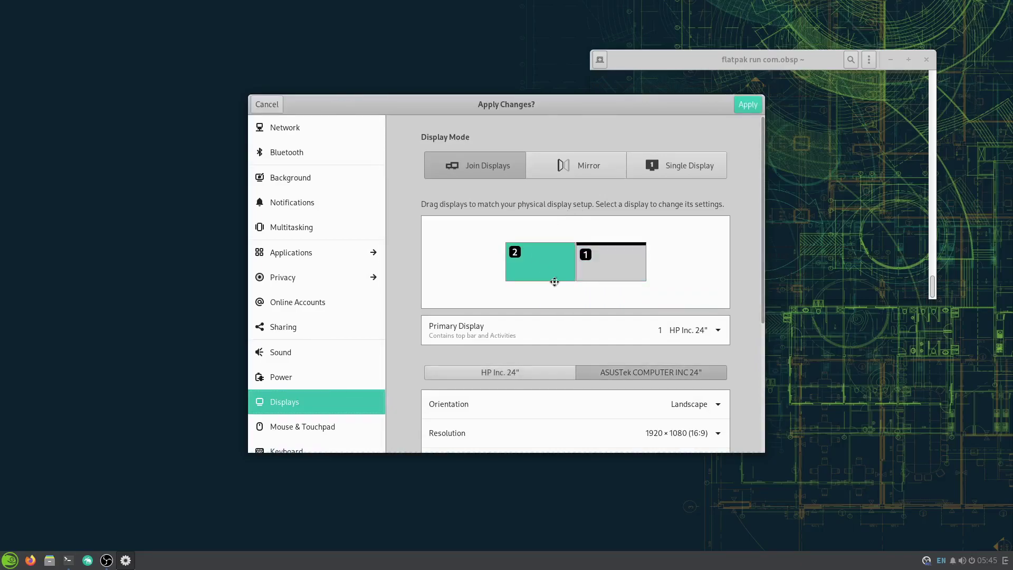
pyautogui.click(521, 370)
pyautogui.click(657, 367)
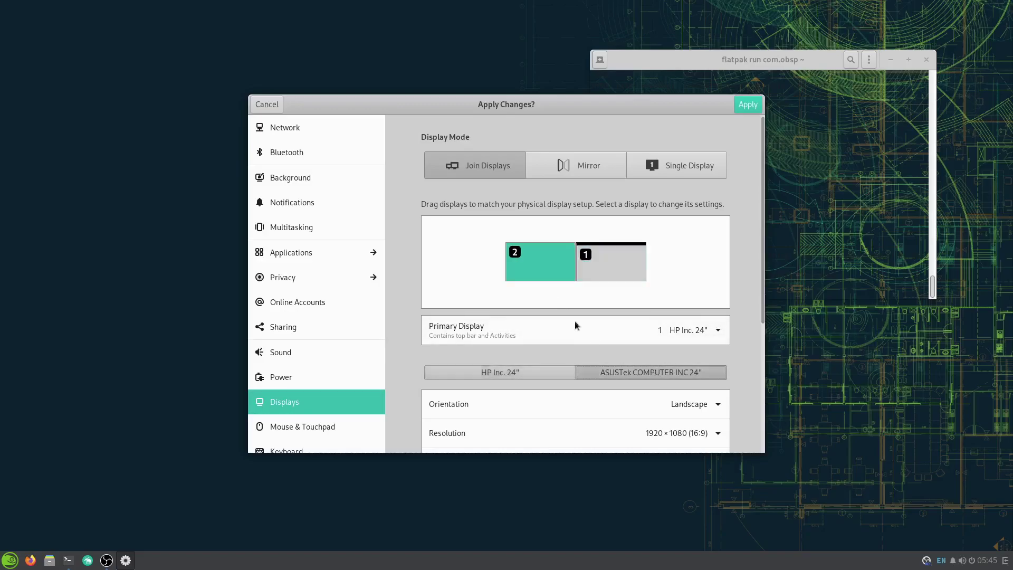
pyautogui.scroll(-5, 517, 220)
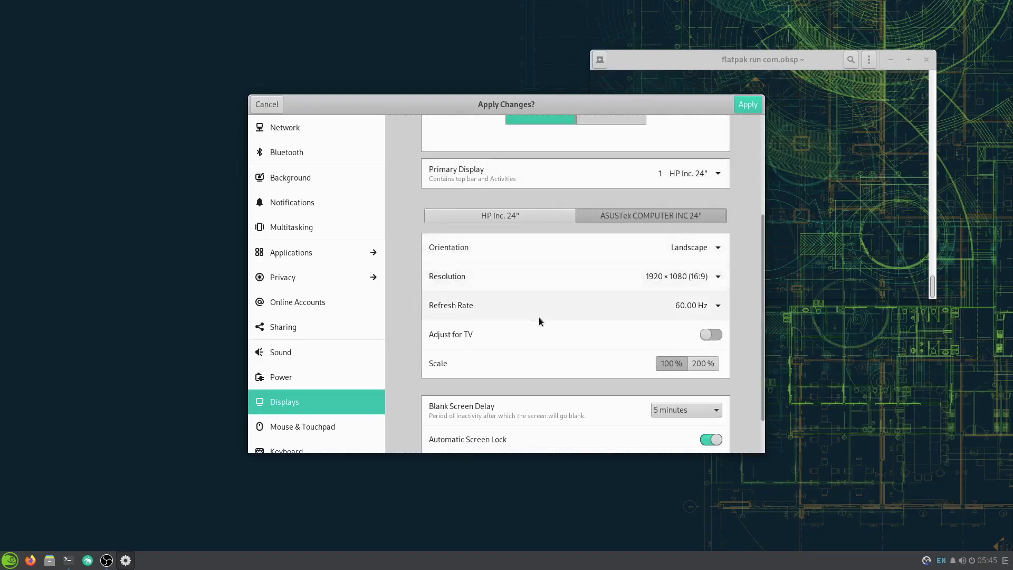
pyautogui.scroll(-2, 540, 317)
pyautogui.scroll(6, 708, 275)
pyautogui.click(713, 298)
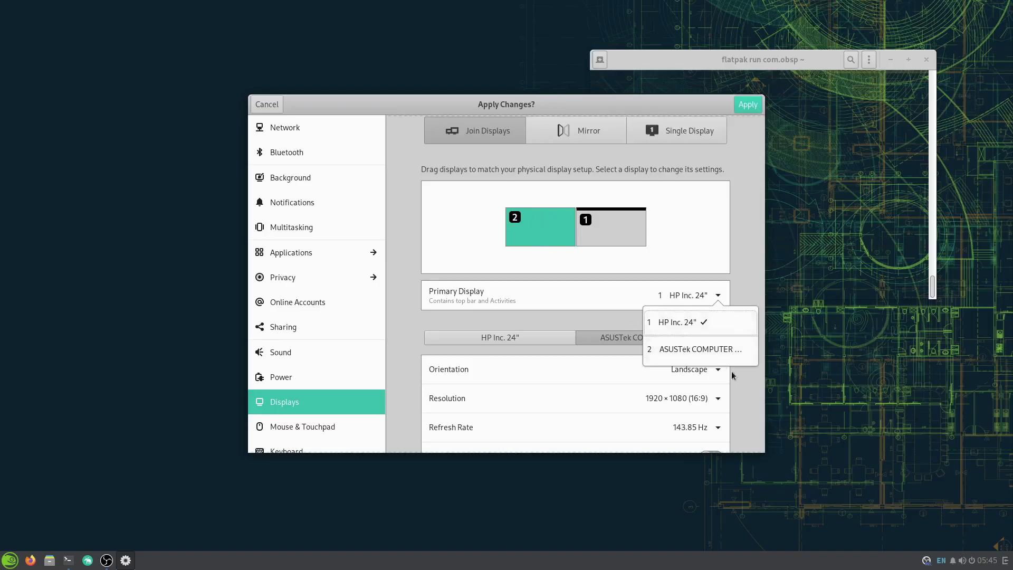
pyautogui.click(733, 348)
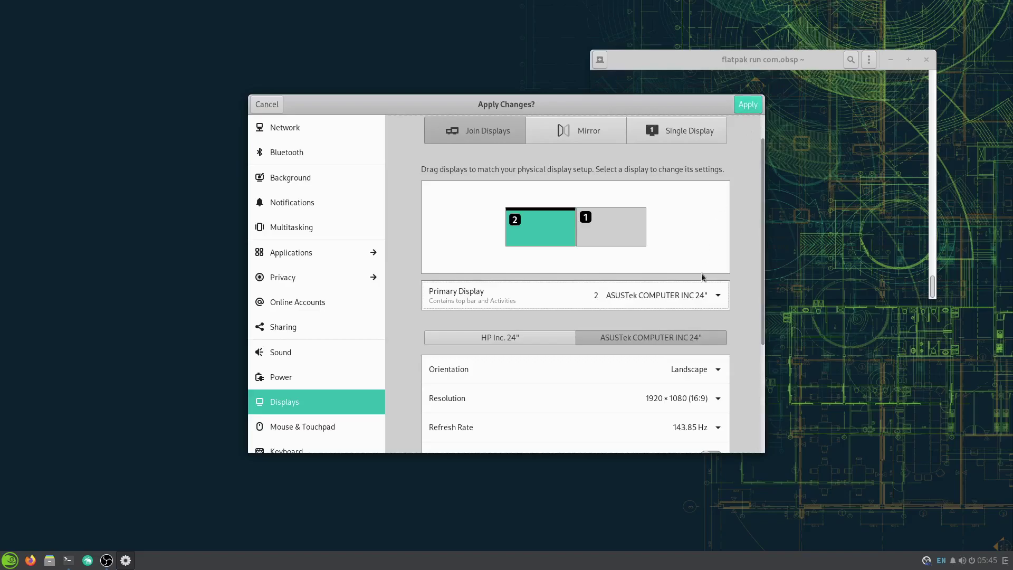
pyautogui.click(697, 295)
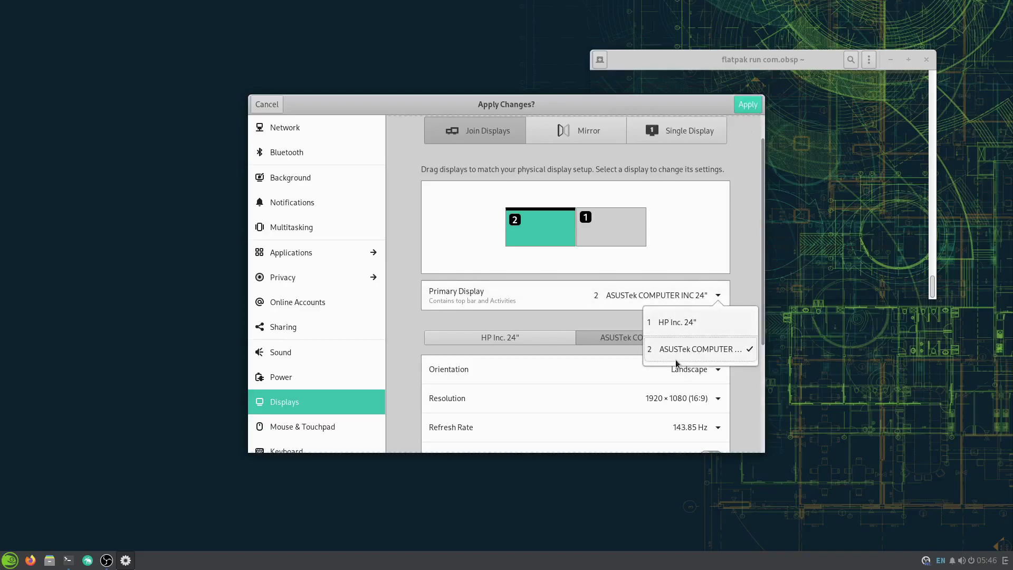
pyautogui.click(758, 119)
pyautogui.click(755, 110)
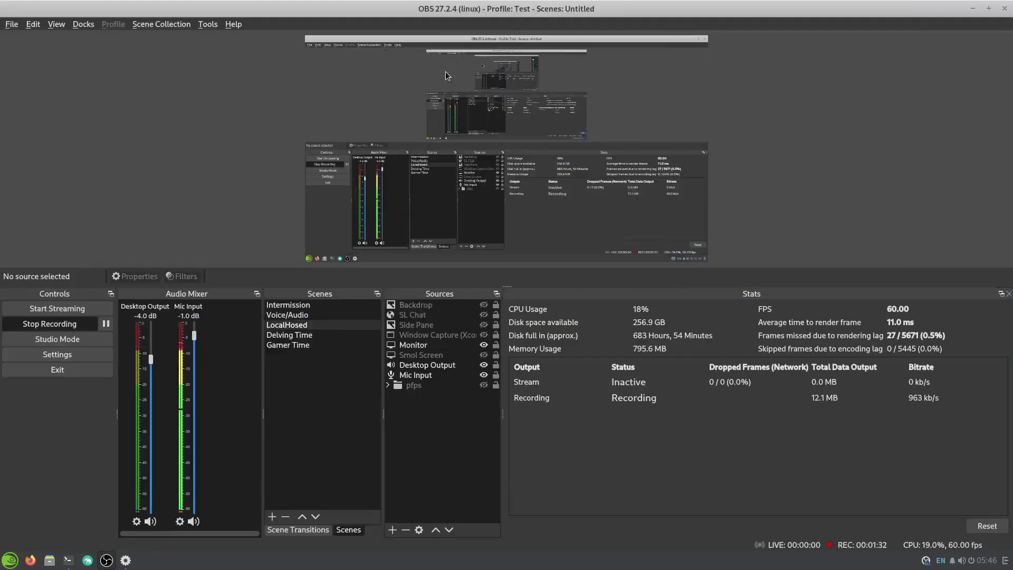
# Minimize OBS, reposition the terminal, and launch Tilix via search 'til', moving it left and down.
pyautogui.click(973, 7)
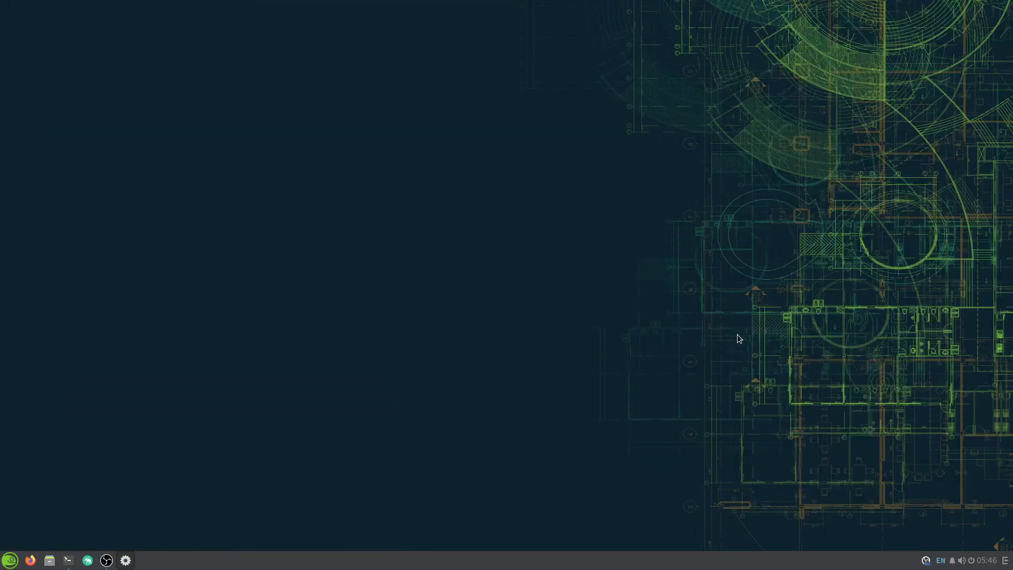
pyautogui.click(10, 560)
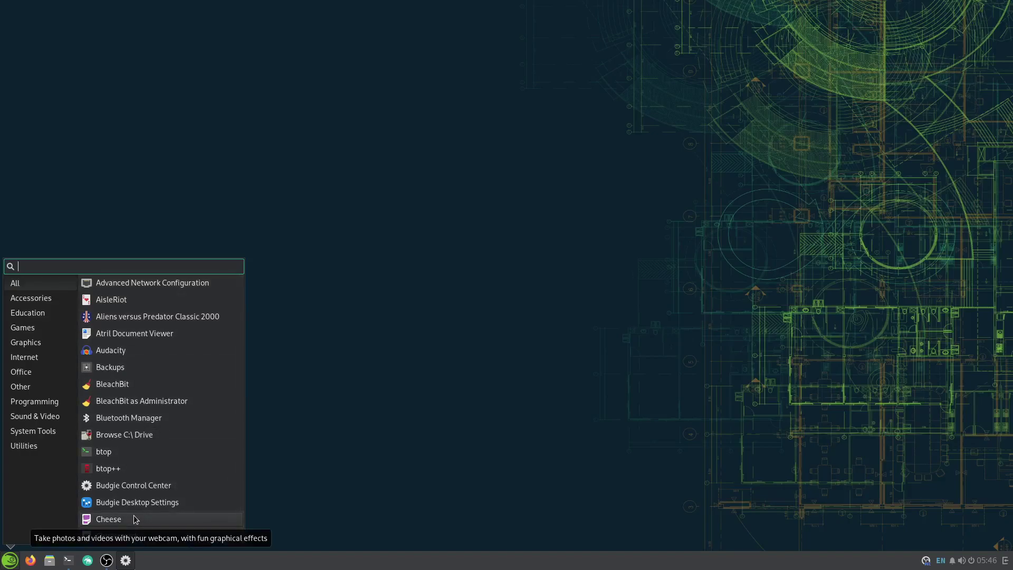
pyautogui.moveTo(418, 136); pyautogui.dragTo(429, 99)
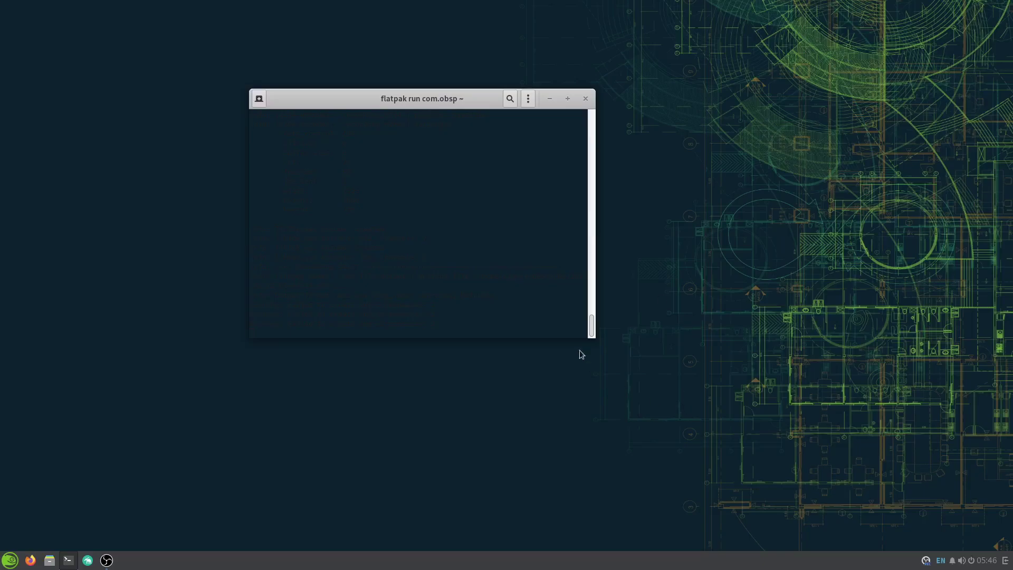
pyautogui.click(15, 558)
pyautogui.write('til')
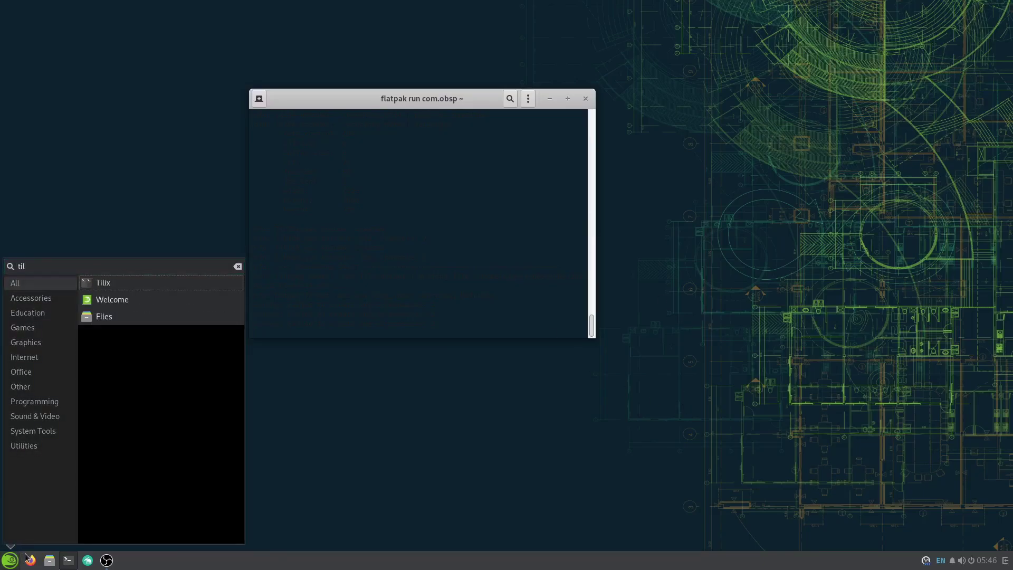
pyautogui.press('Return')
pyautogui.moveTo(749, 104); pyautogui.dragTo(421, 201)
# Check GNOME Terminal's About box (version 3.44.1) and close it again.
pyautogui.click(574, 100)
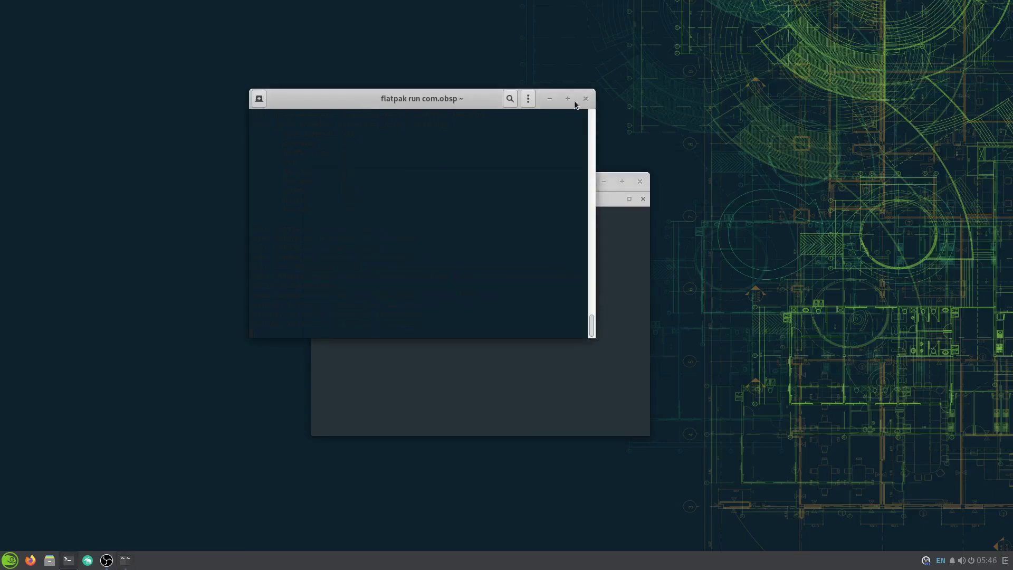
pyautogui.click(528, 99)
pyautogui.click(512, 236)
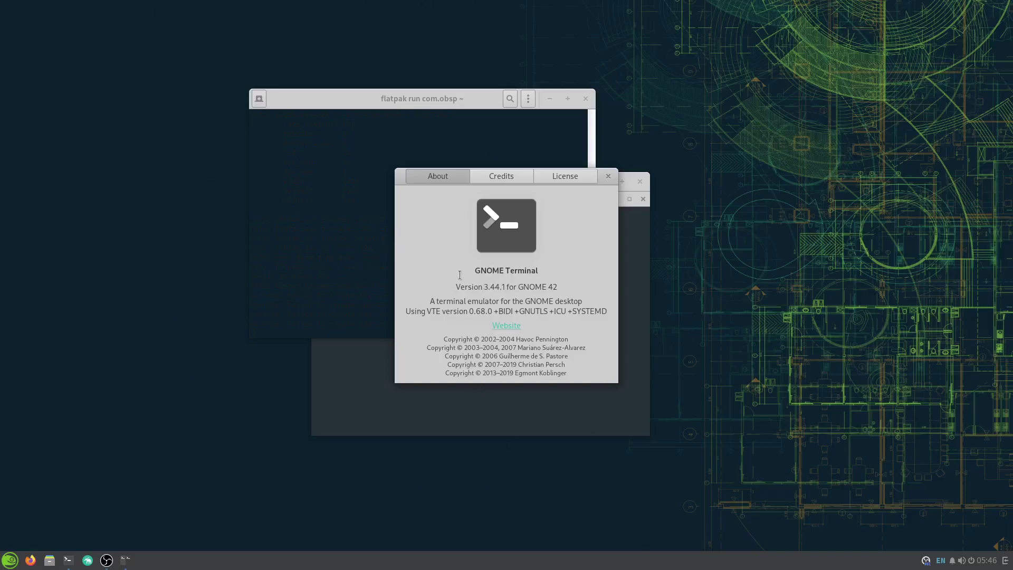
pyautogui.moveTo(474, 270); pyautogui.dragTo(647, 275)
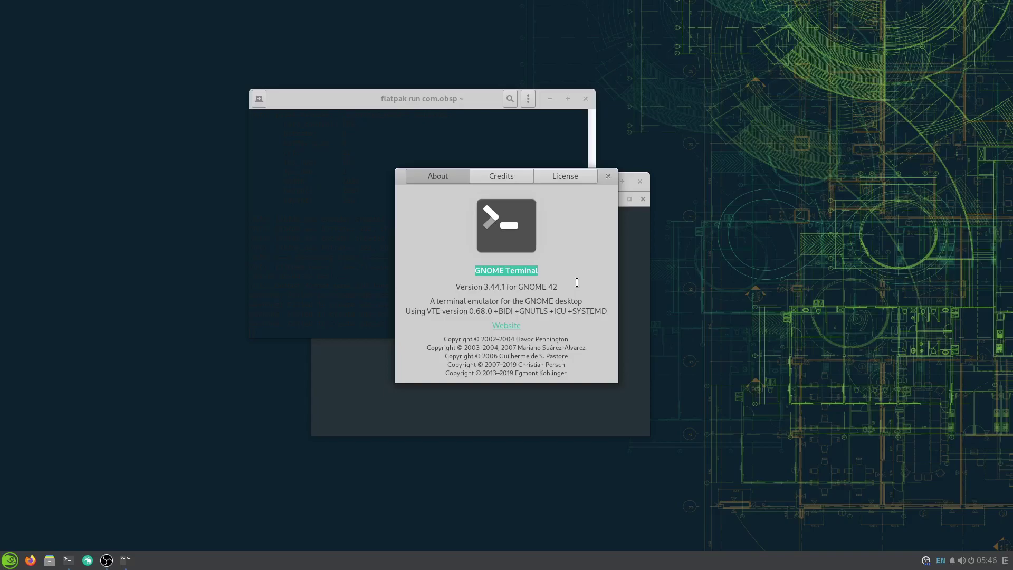
pyautogui.click(536, 270)
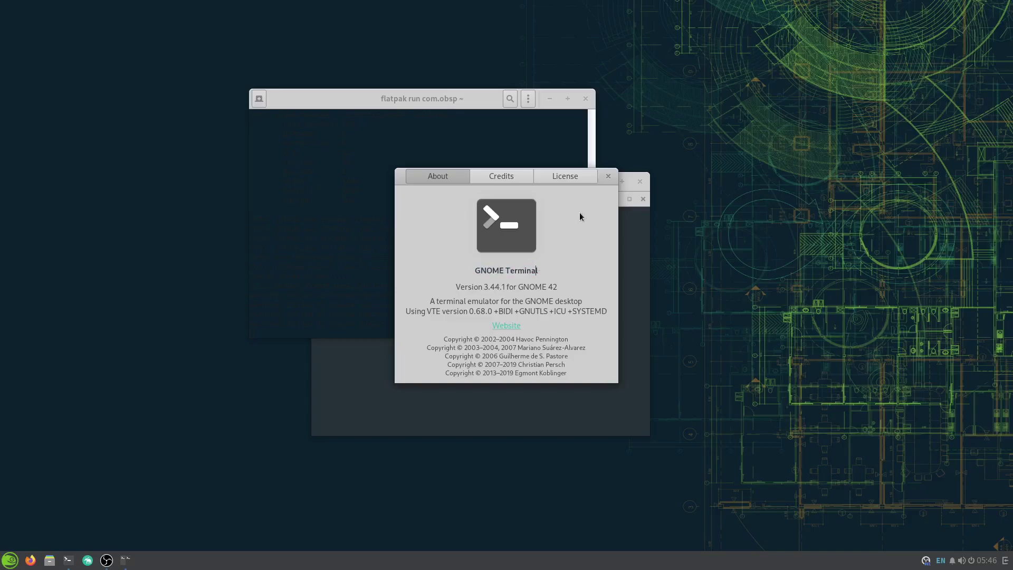
pyautogui.click(608, 177)
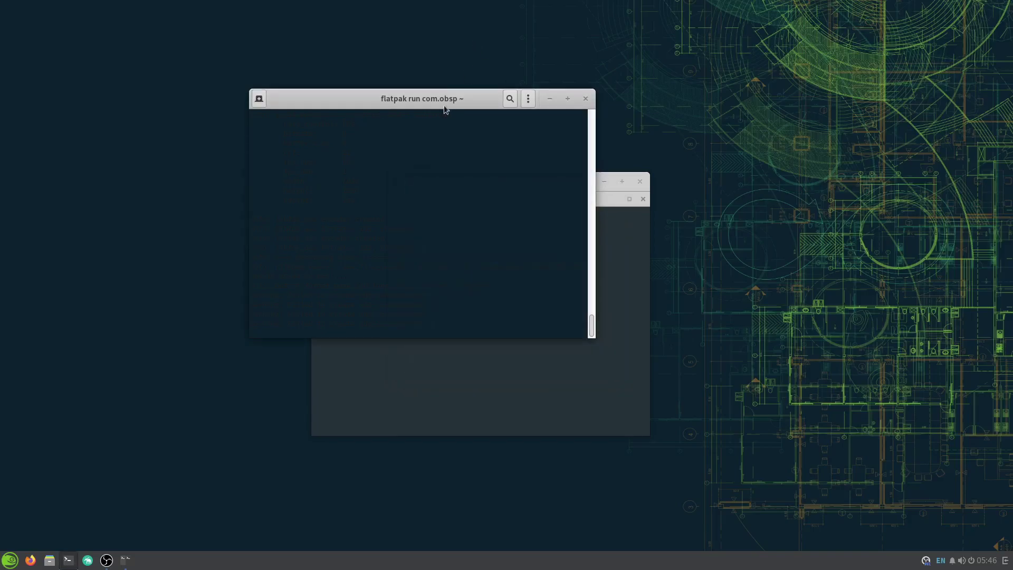
# Rearrange the terminal and Tilix windows and minimize the flatpak terminal.
pyautogui.moveTo(439, 108); pyautogui.dragTo(333, 112)
pyautogui.press('super')
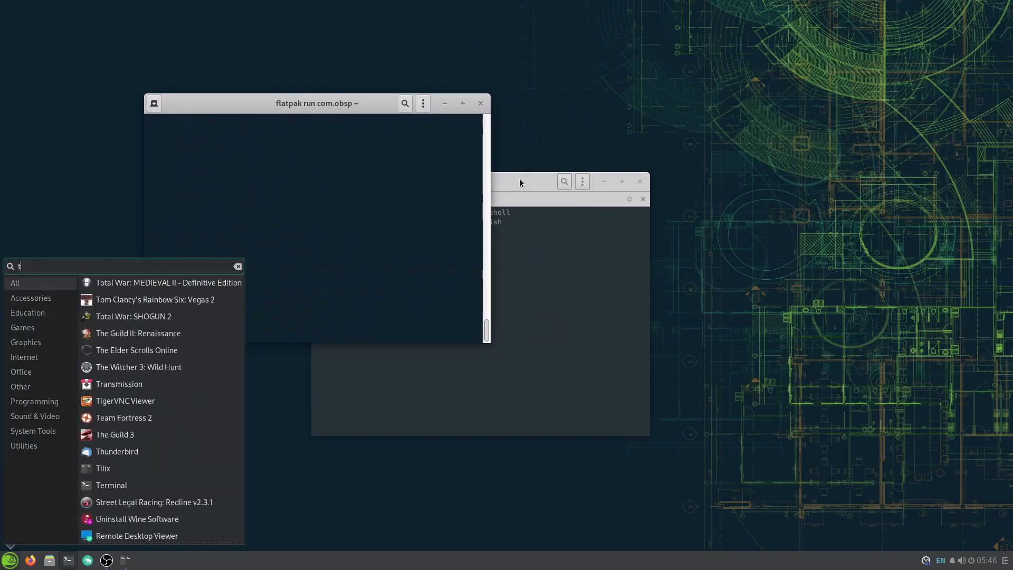
pyautogui.write('term')
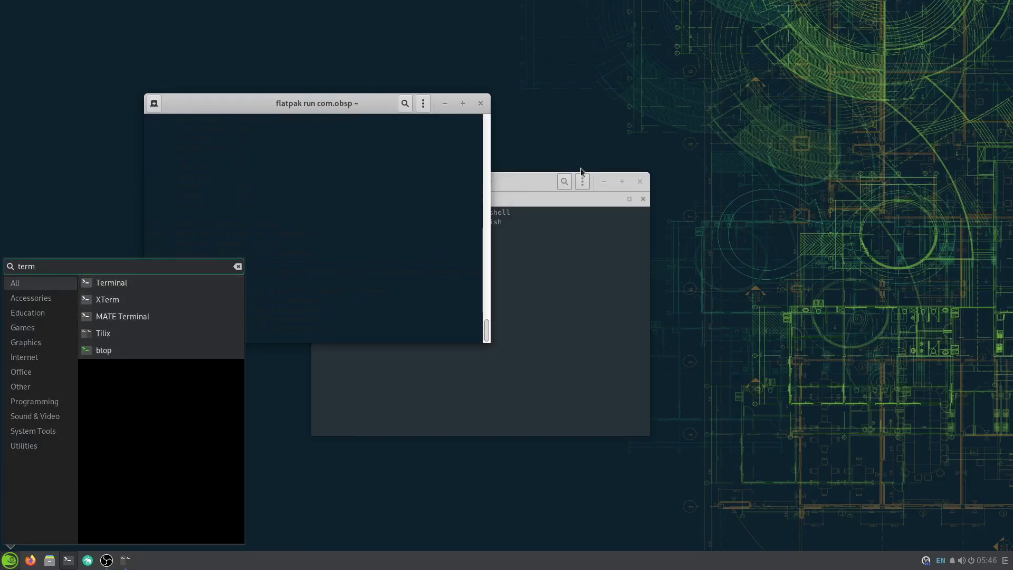
pyautogui.click(545, 181)
pyautogui.moveTo(546, 182); pyautogui.dragTo(796, 94)
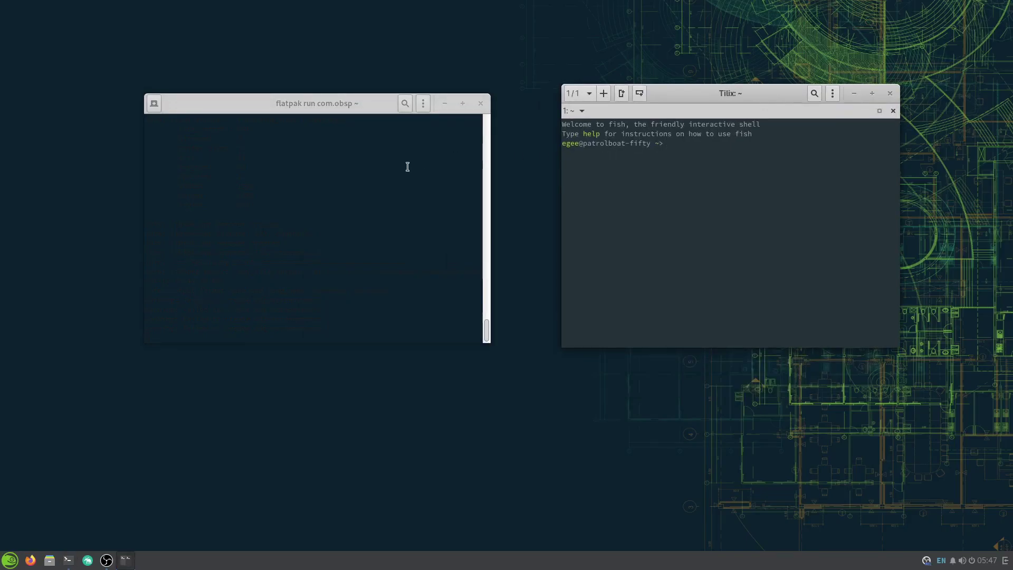
pyautogui.click(445, 103)
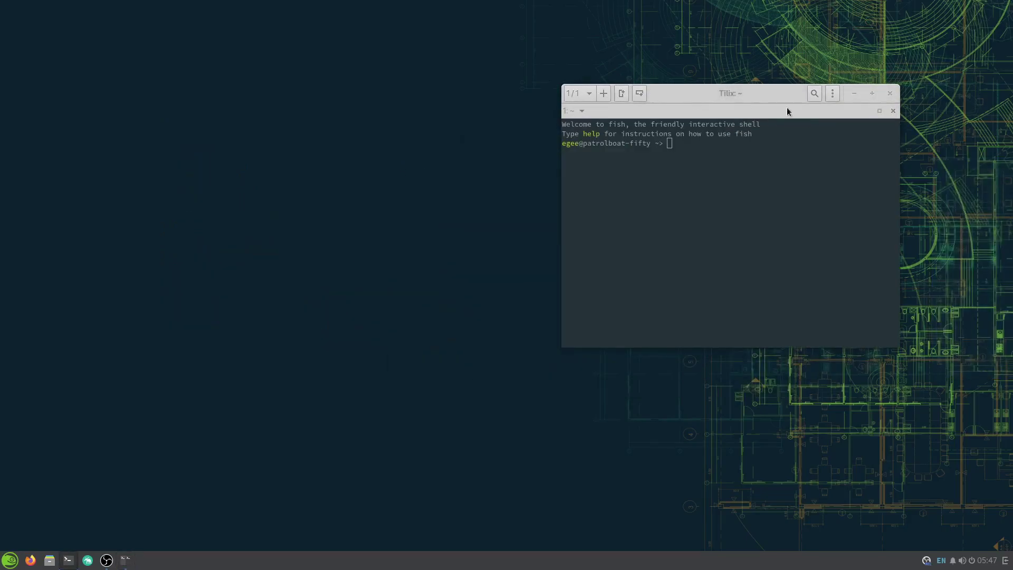
pyautogui.moveTo(787, 111); pyautogui.dragTo(597, 142)
# Open and close Budgie Desktop Settings via search 'sett', then launch Budgie Control Center.
pyautogui.press('super')
pyautogui.write('defau')
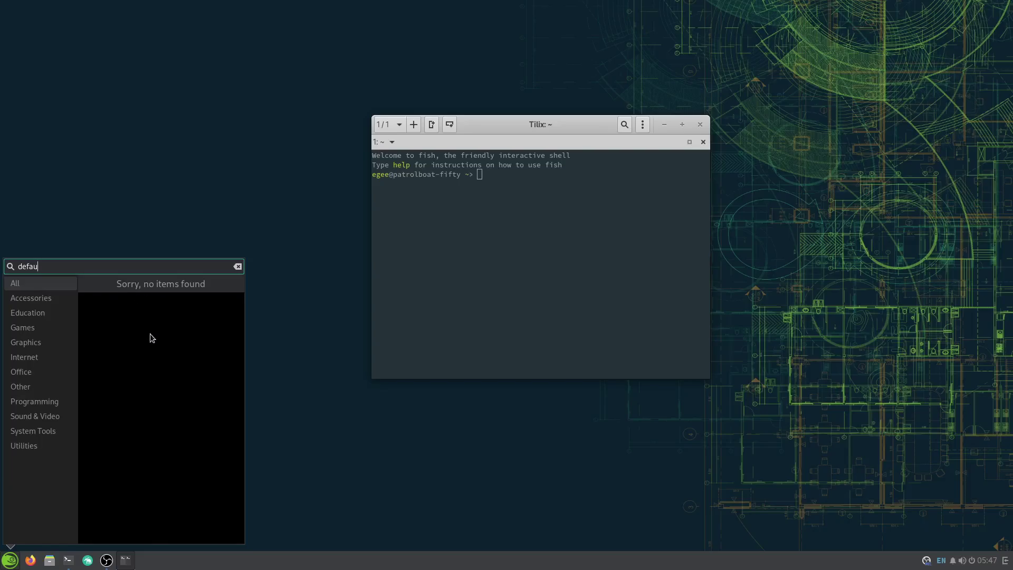
pyautogui.hotkey('ctrl', 'a')
pyautogui.write('sett')
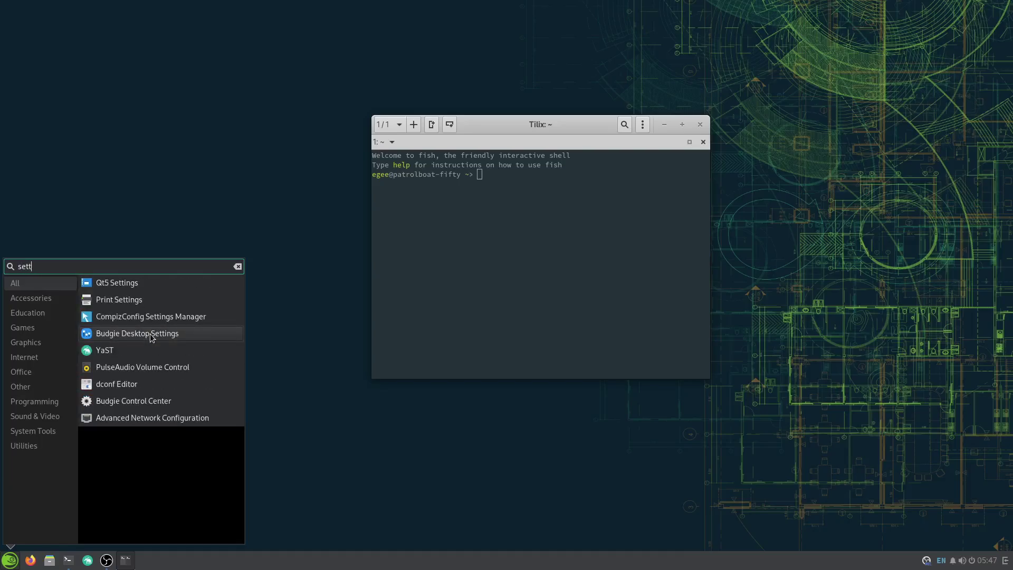
pyautogui.click(152, 333)
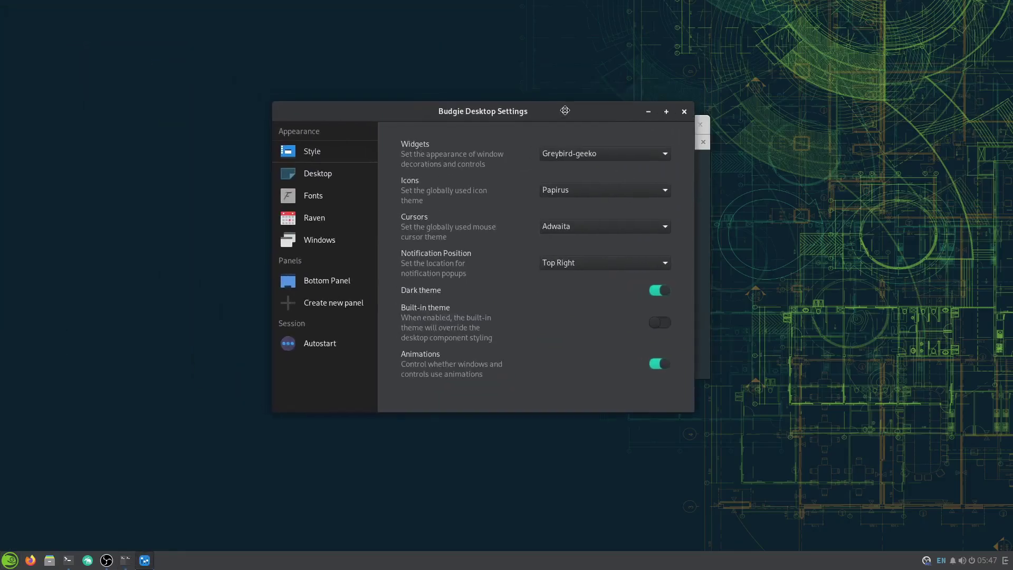
pyautogui.click(680, 110)
pyautogui.press('super')
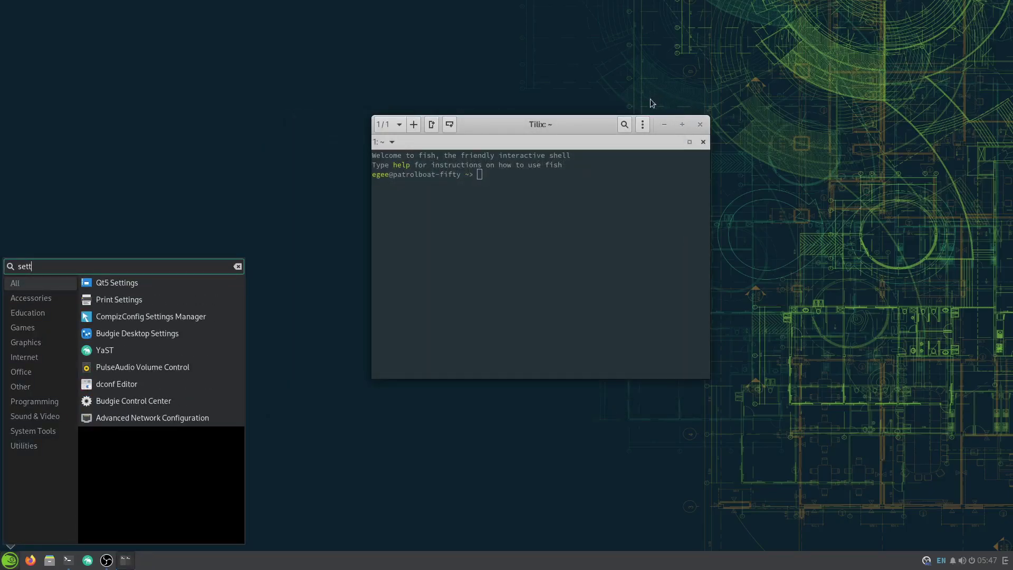
pyautogui.click(106, 403)
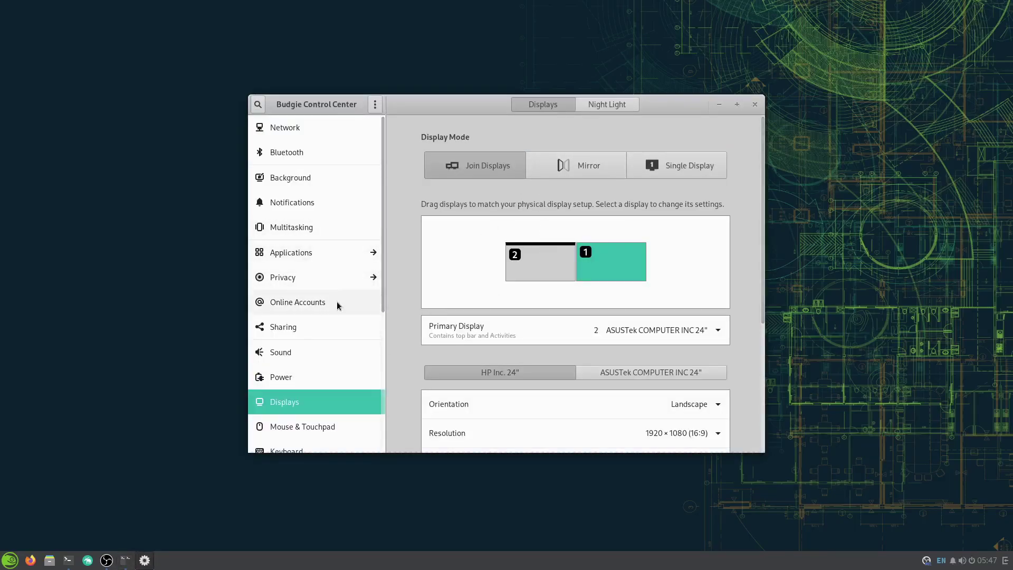
# Open Default Applications via search and check the Web dropdown, keeping Firefox.
pyautogui.click(257, 104)
pyautogui.write('defai')
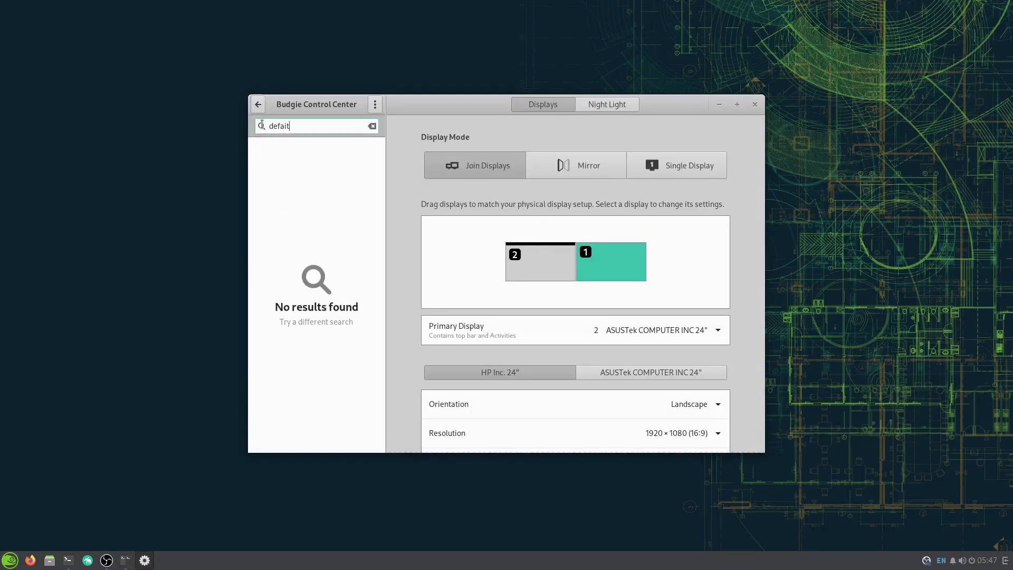
pyautogui.write('t')
pyautogui.press('BackSpace')
pyautogui.press('BackSpace')
pyautogui.click(336, 157)
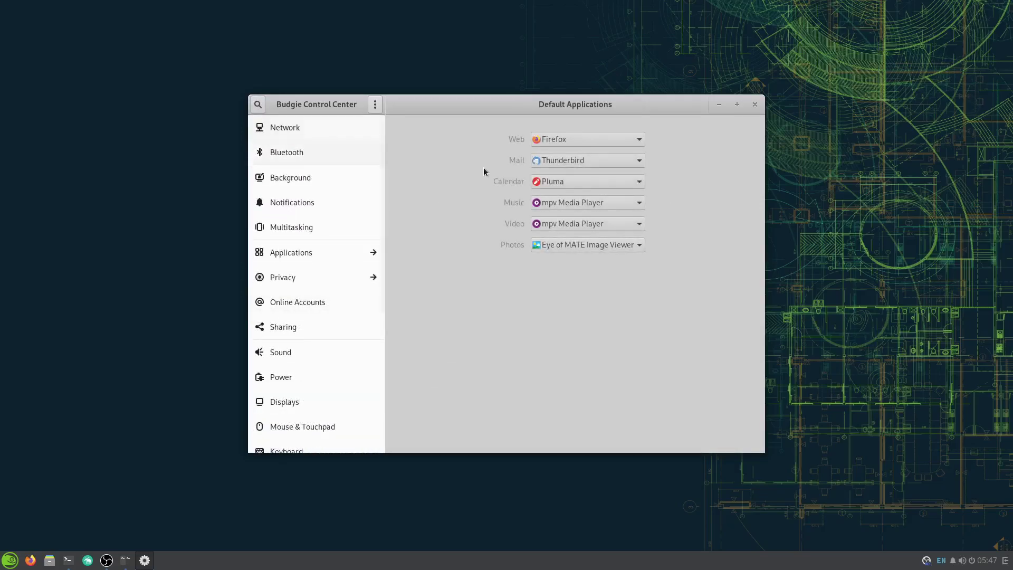
pyautogui.click(583, 142)
pyautogui.click(581, 141)
pyautogui.click(582, 140)
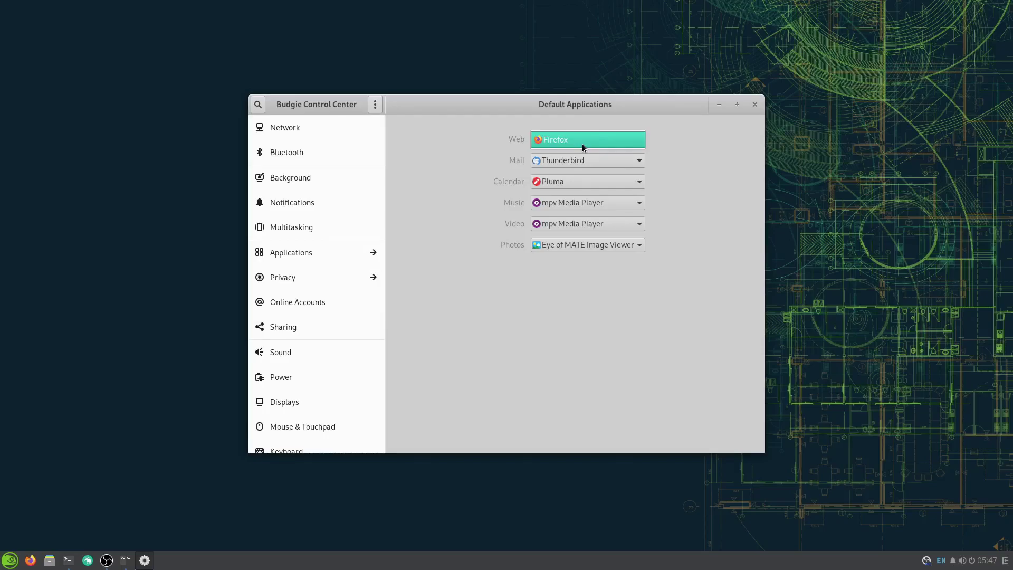
pyautogui.click(583, 144)
# Search the app launcher for 'chr' and then 'lut', then dismiss it.
pyautogui.press('super')
pyautogui.write('chr')
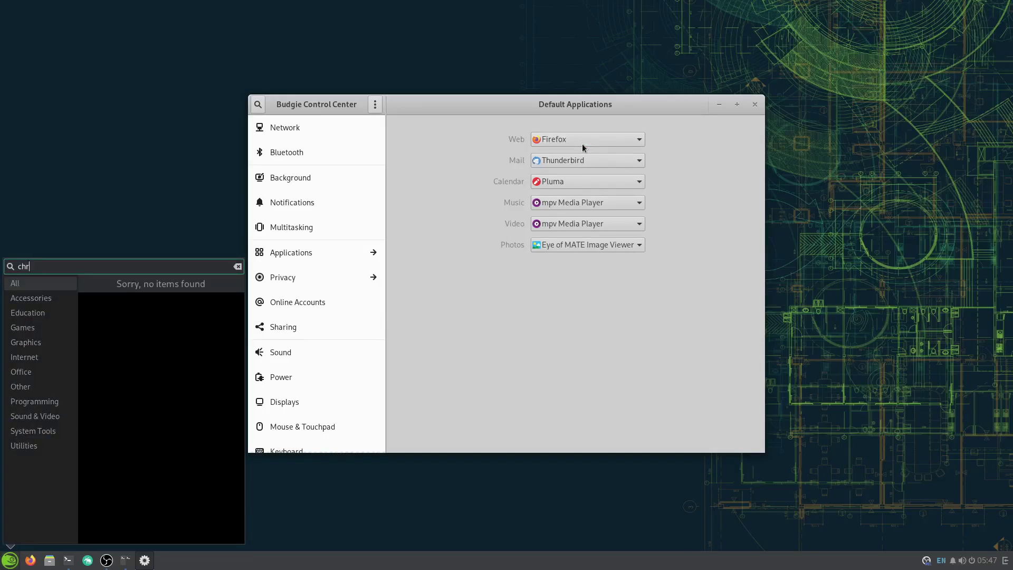
pyautogui.press('BackSpace')
pyautogui.write('r')
pyautogui.hotkey('ctrl', 'a')
pyautogui.write('lut')
pyautogui.press('Escape')
pyautogui.press('Escape')
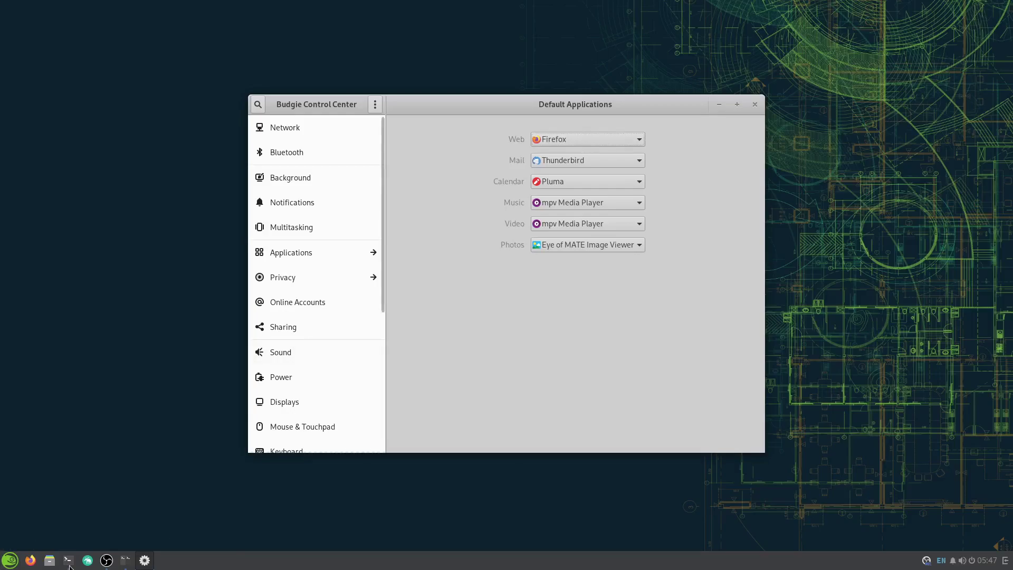
# Widen the Tilix window and search the app launcher for 'zoom'.
pyautogui.click(126, 560)
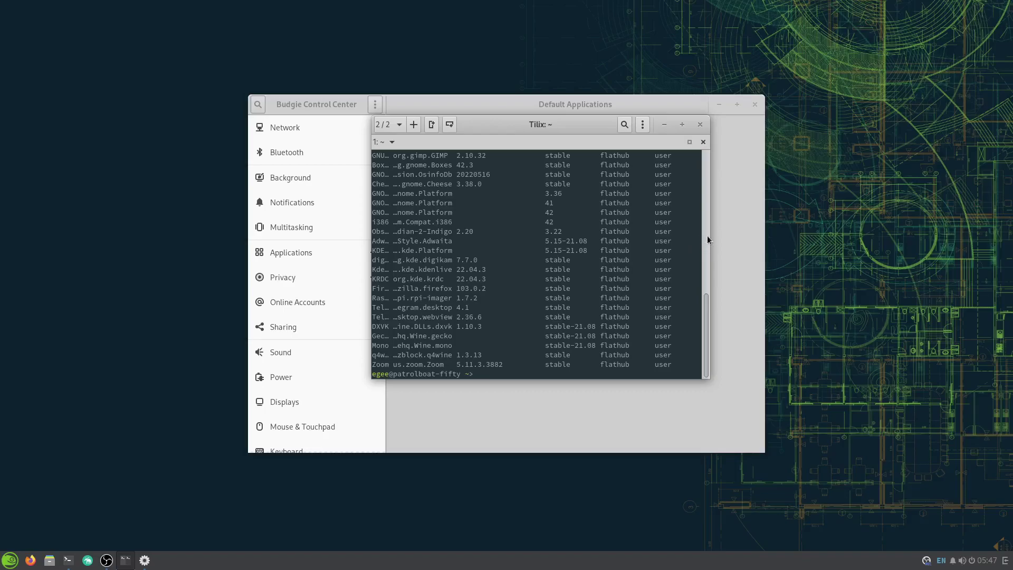
pyautogui.moveTo(710, 235); pyautogui.dragTo(860, 235)
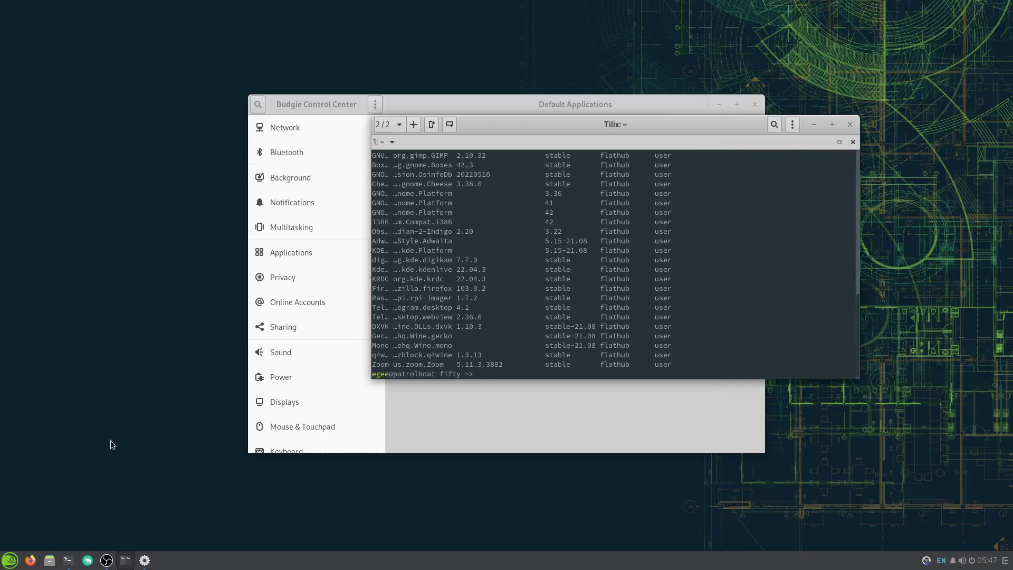
pyautogui.doubleClick(381, 363)
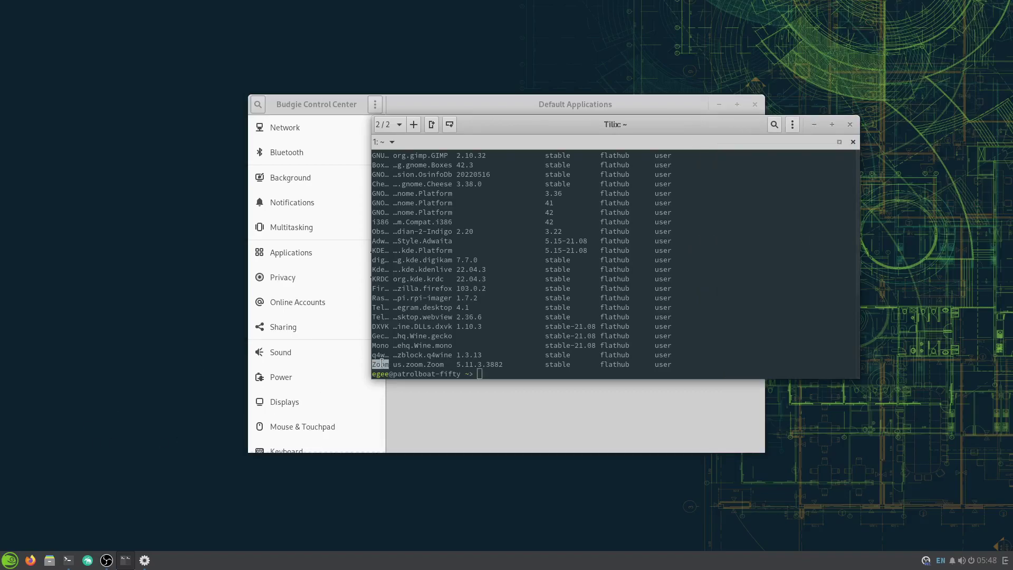
pyautogui.press('super')
pyautogui.write('zoom')
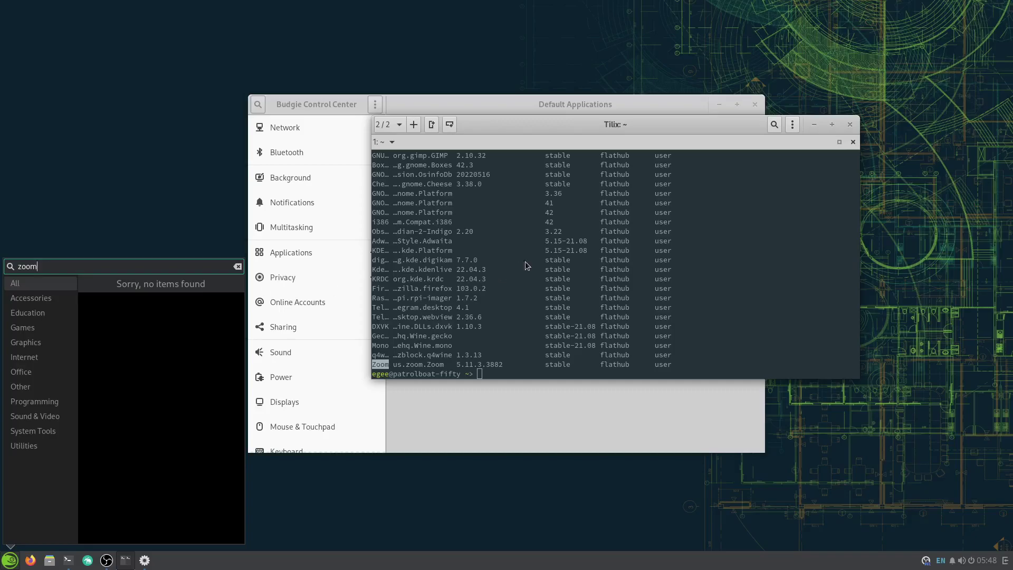
pyautogui.click(520, 289)
# Run 'sudo zypper dup' in Tilix with larger text and select the openSUSE Tumbleweed version line.
pyautogui.write('sudo')
pyautogui.hotkey('ctrl', '+')
pyautogui.write('zypper dup')
pyautogui.press('Return')
pyautogui.press('Return')
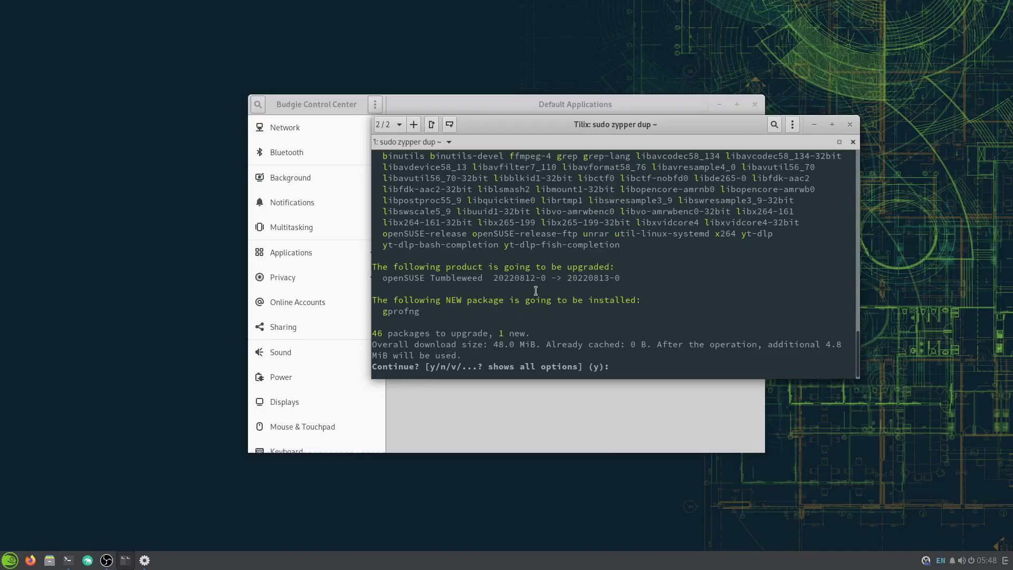
pyautogui.scroll(3, 528, 282)
pyautogui.scroll(-3, 536, 291)
pyautogui.moveTo(382, 276); pyautogui.dragTo(634, 280)
pyautogui.click(5, 564)
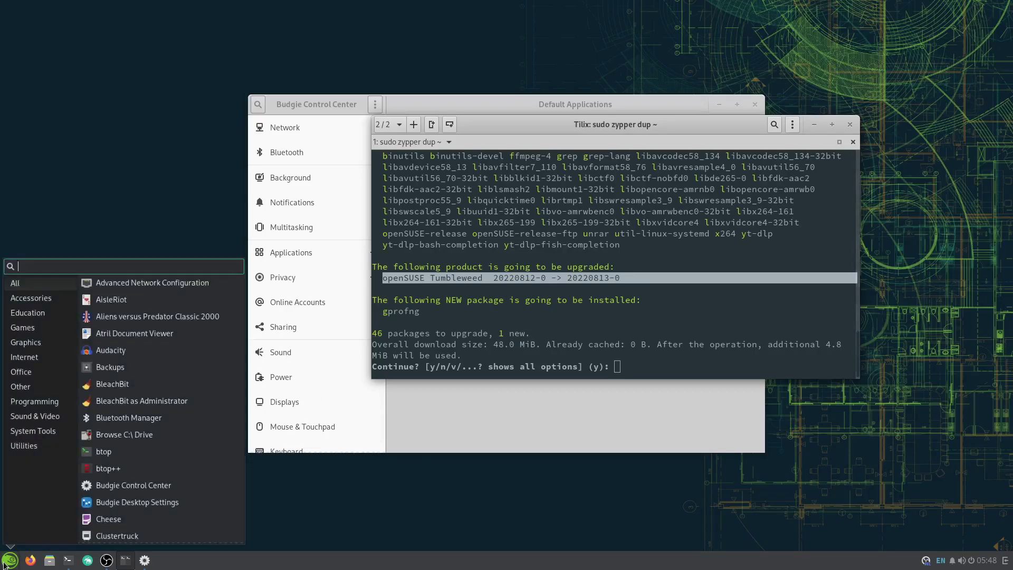
pyautogui.click(4, 563)
pyautogui.click(602, 315)
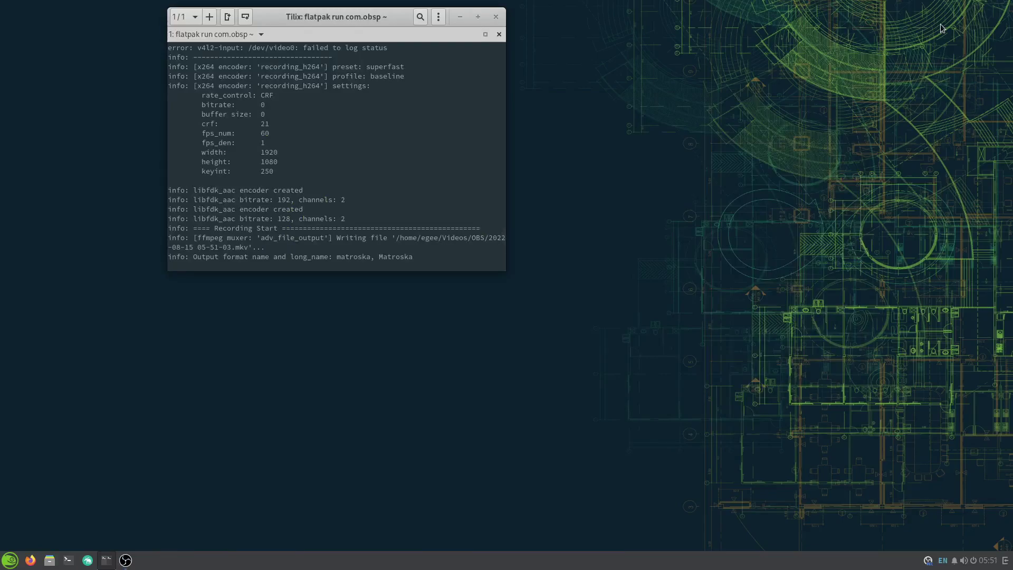
# Try searching the Budgie Menu for obs, zoom, chrome and fire, then close the menu.
pyautogui.press('super')
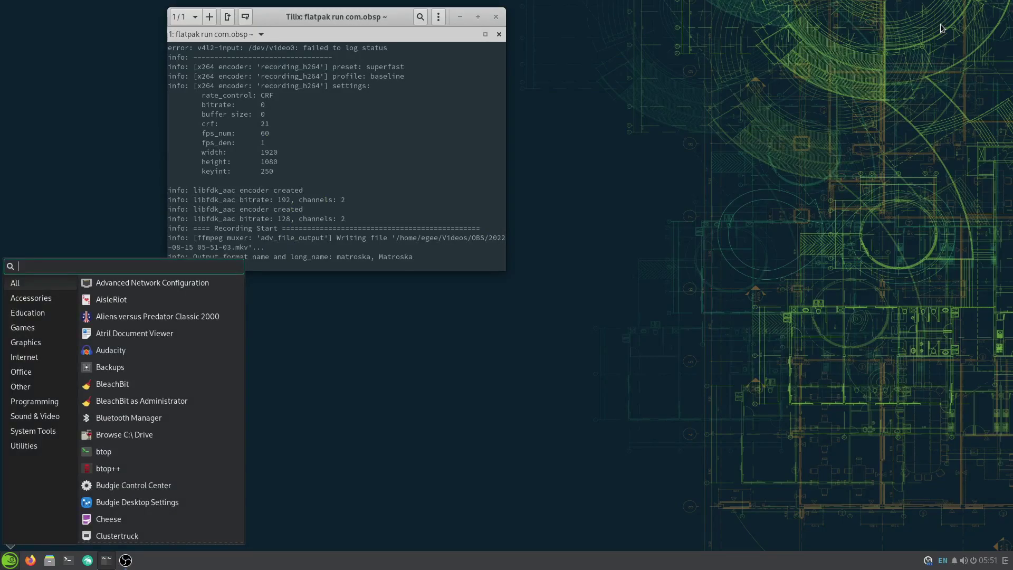
pyautogui.write('obs')
pyautogui.hotkey('ctrl', 'a')
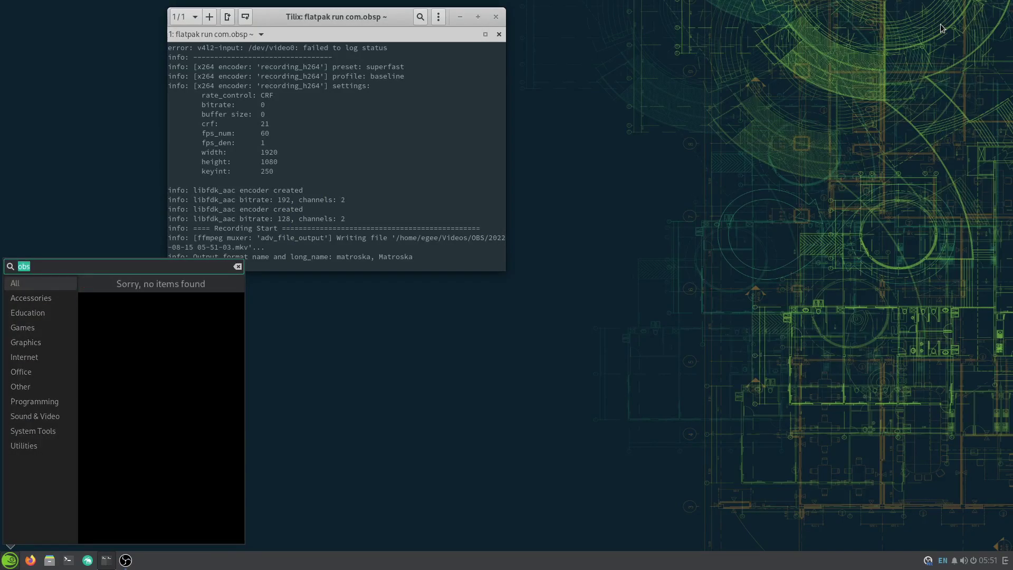
pyautogui.write('zoom')
pyautogui.hotkey('ctrl', 'a')
pyautogui.write('chroom')
pyautogui.press('BackSpace')
pyautogui.press('BackSpace')
pyautogui.write('me')
pyautogui.hotkey('ctrl', 'a')
pyautogui.write('fire')
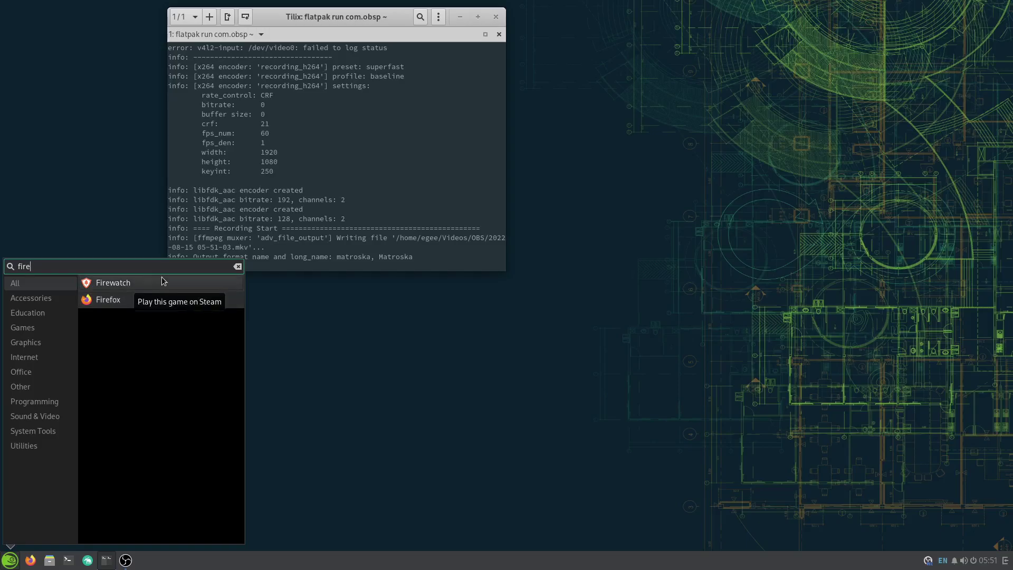
pyautogui.click(7, 563)
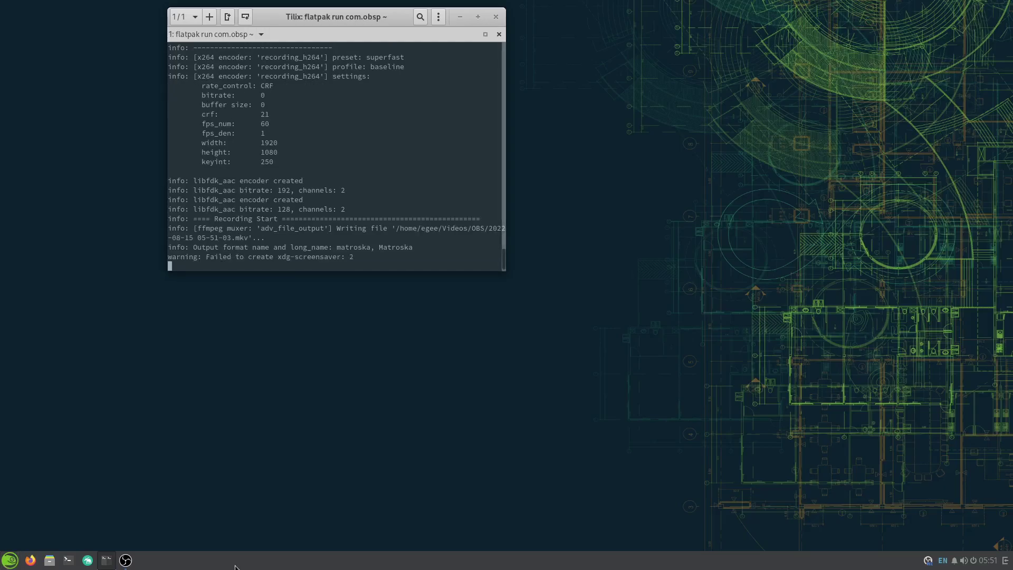
# Launch Budgie Control Center by searching 'con' in the Budgie Menu.
pyautogui.click(9, 562)
pyautogui.write('con')
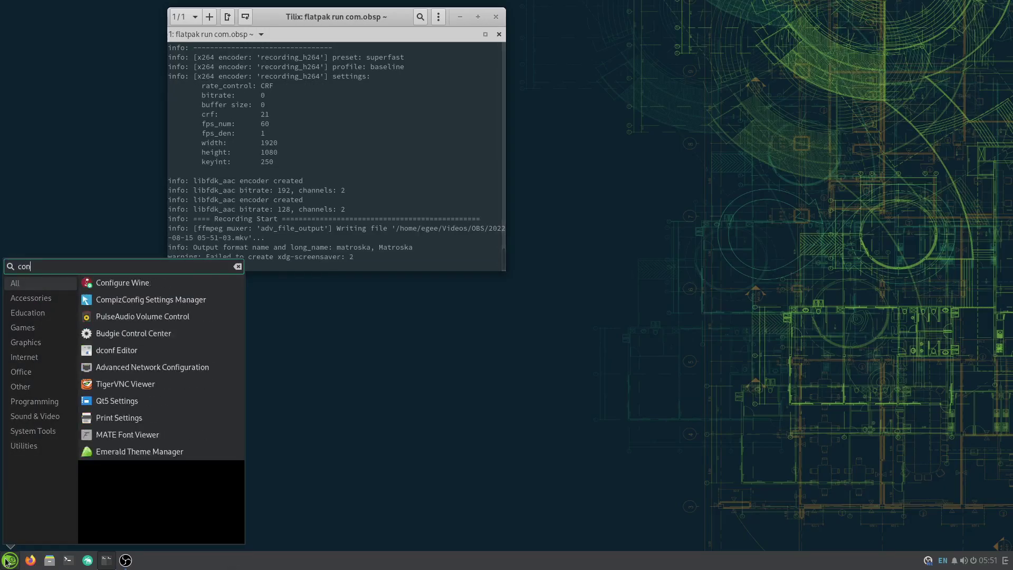
pyautogui.press('Down')
pyautogui.press('Down')
pyautogui.press('Down')
pyautogui.press('Down')
pyautogui.press('Down')
pyautogui.press('Down')
pyautogui.press('Up')
pyautogui.press('Up')
pyautogui.press('Return')
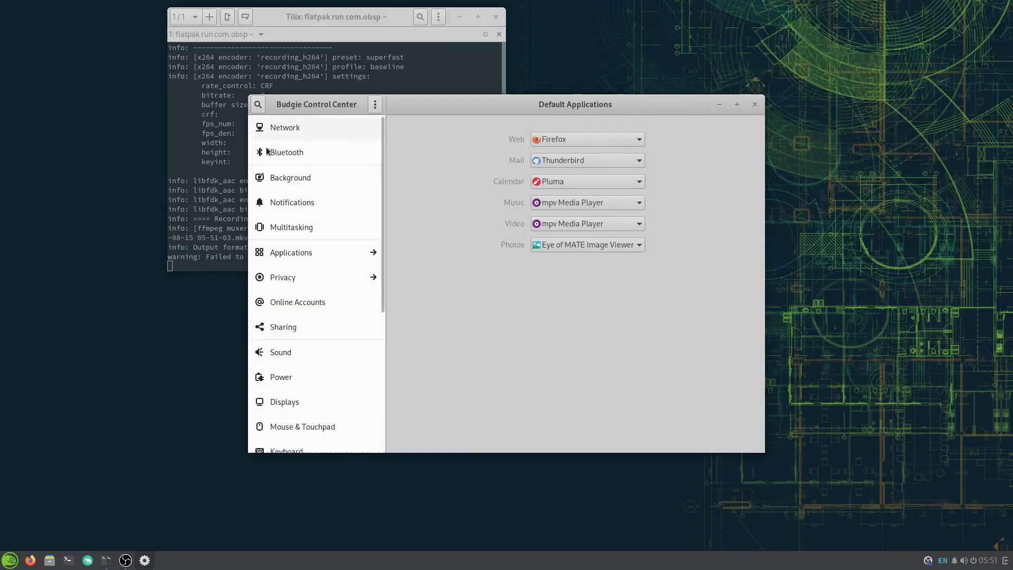
pyautogui.press('super')
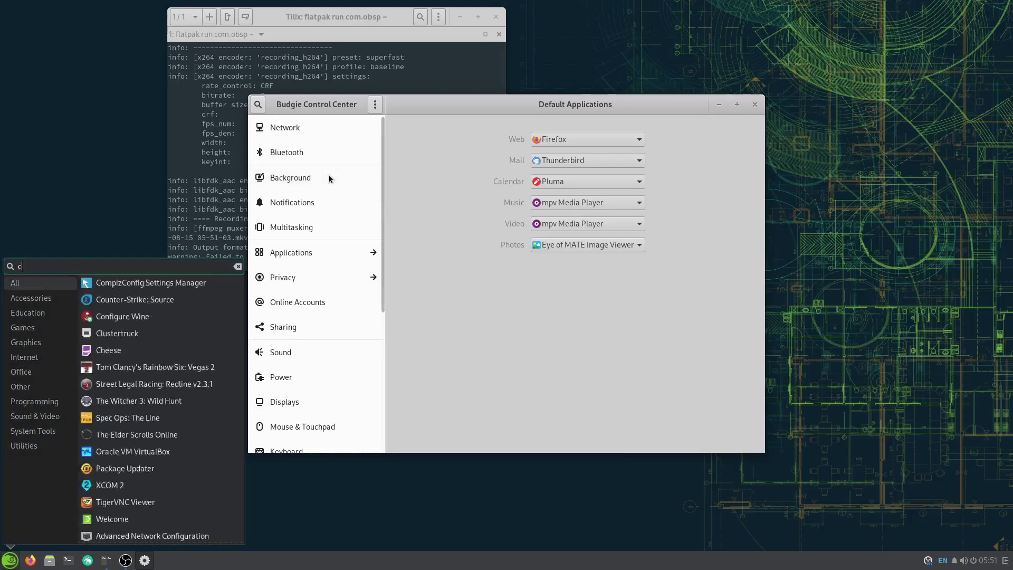
pyautogui.write('mate')
pyautogui.press('Escape')
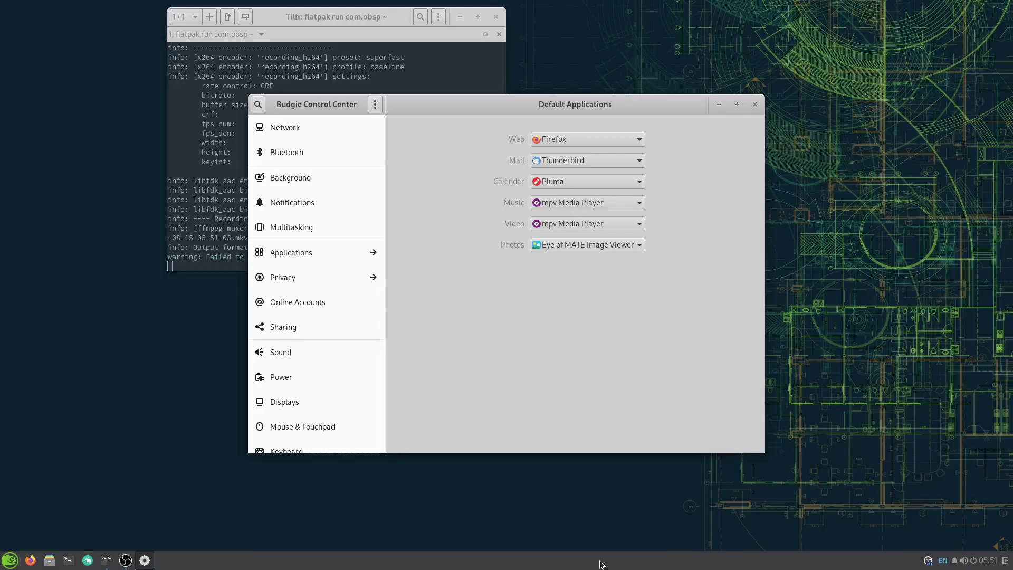
pyautogui.hotkey('ctrl', 'q')
pyautogui.click(1005, 563)
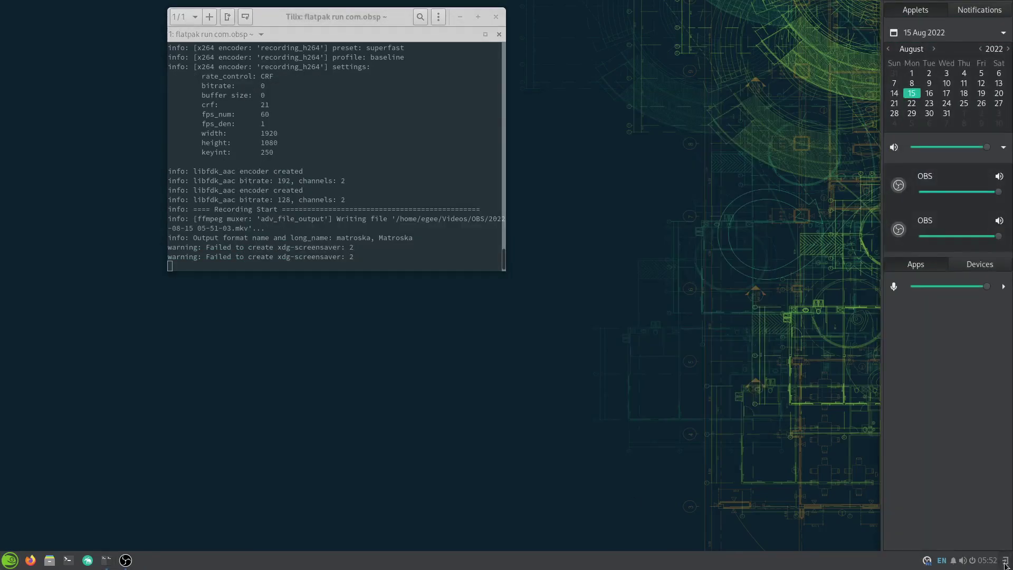
pyautogui.click(1005, 562)
pyautogui.click(1005, 563)
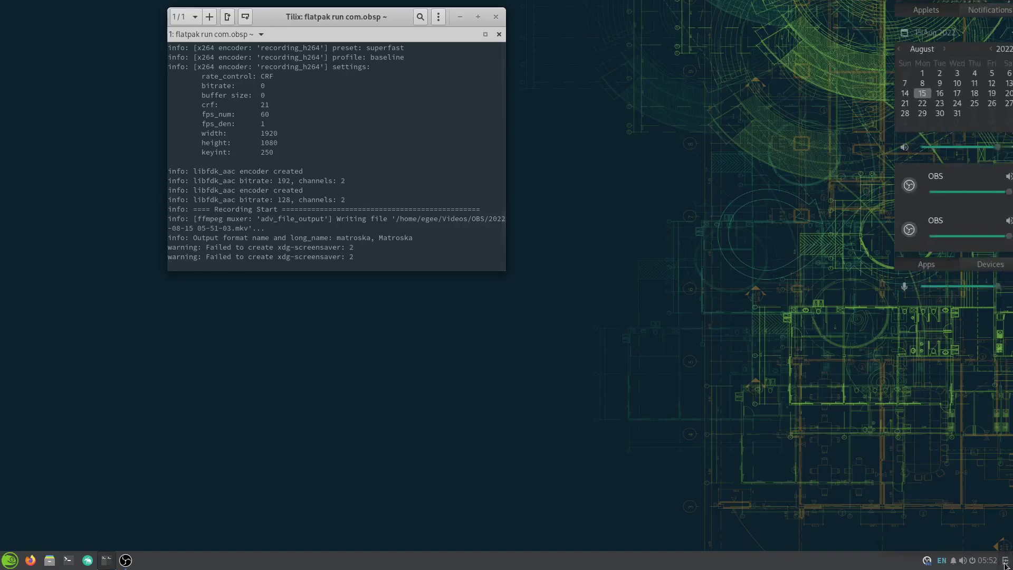
pyautogui.click(3, 563)
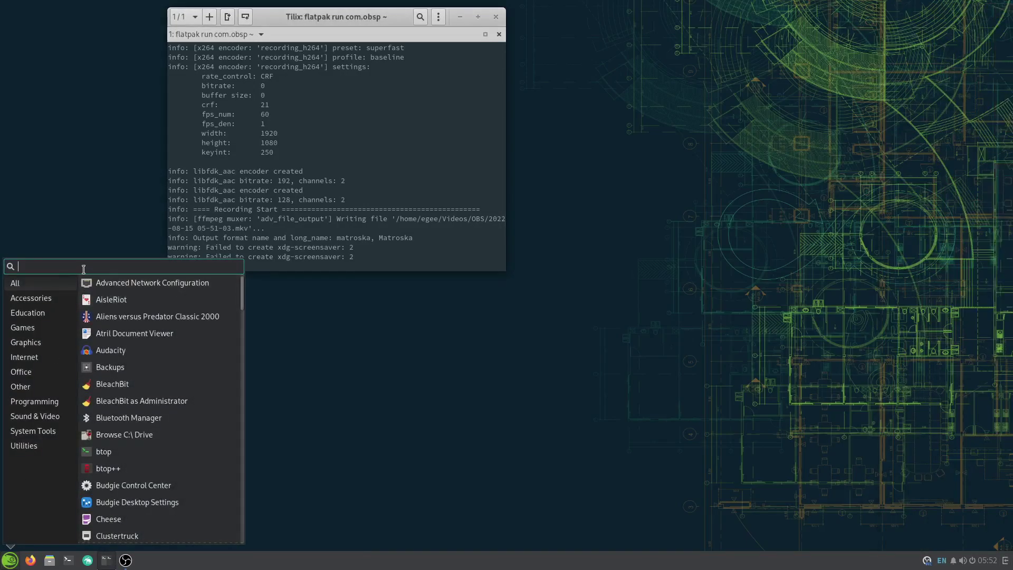
pyautogui.click(163, 491)
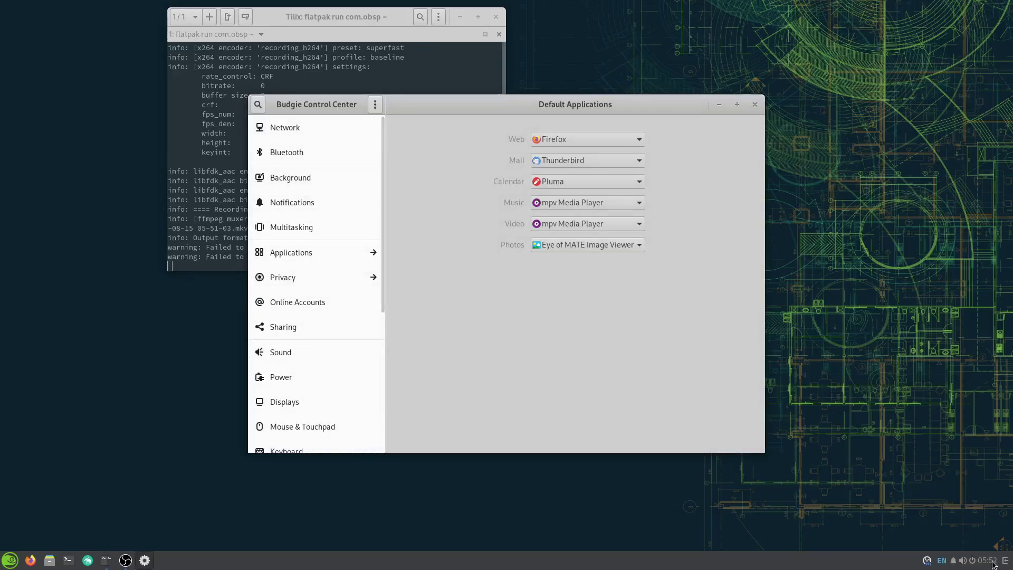
pyautogui.click(987, 560)
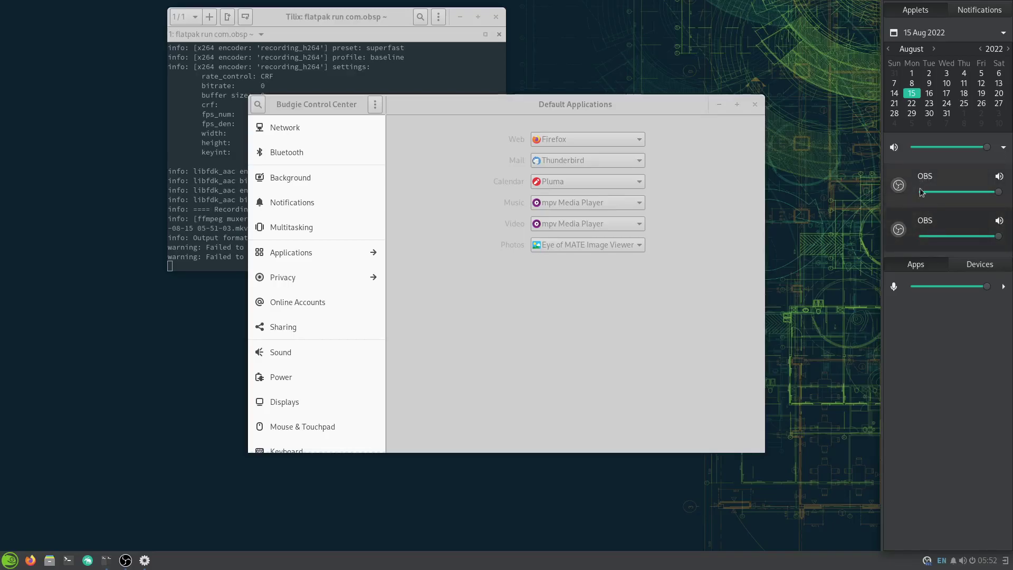
pyautogui.click(983, 268)
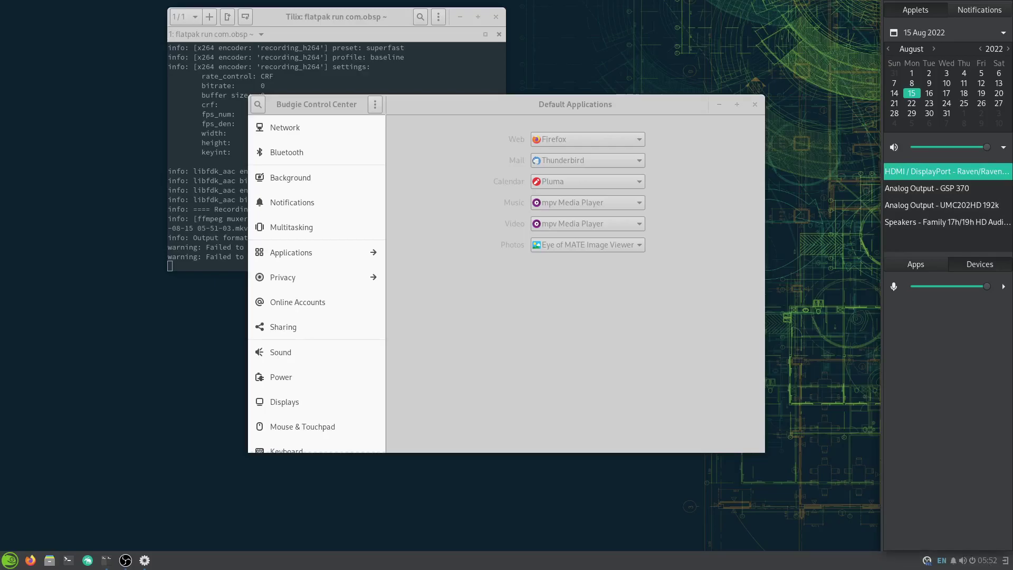
pyautogui.click(462, 319)
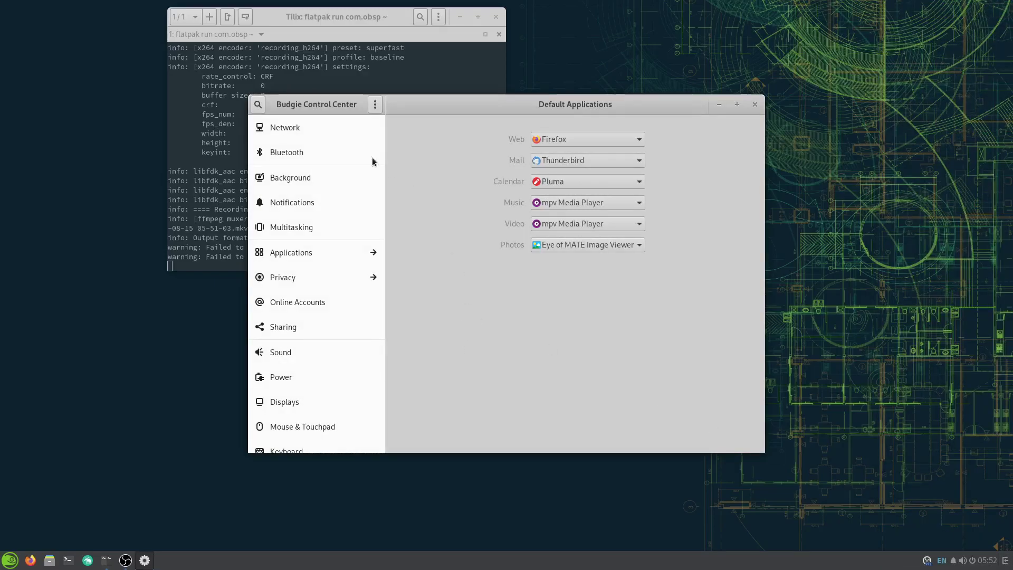
pyautogui.scroll(-5, 319, 238)
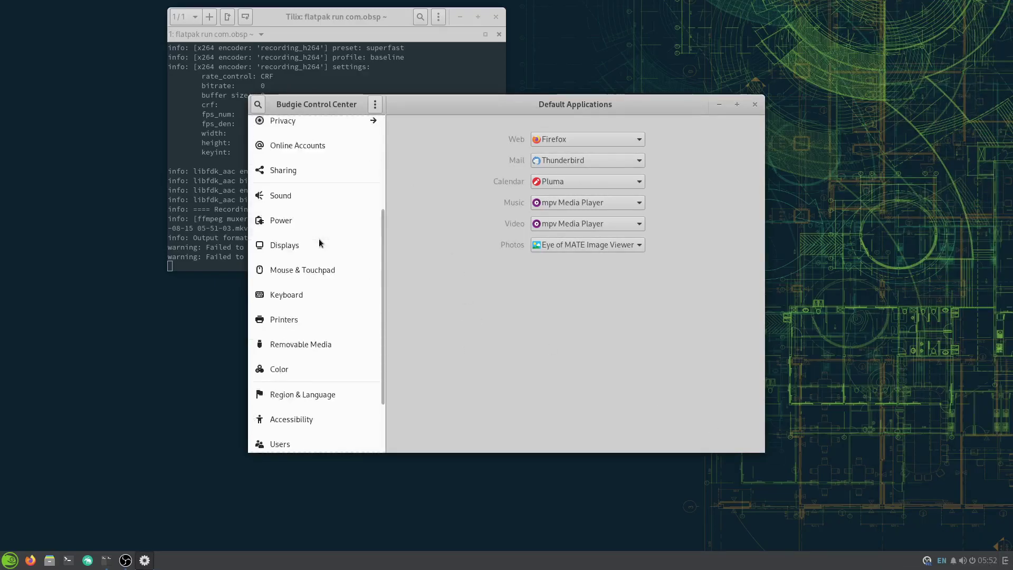
pyautogui.scroll(5, 318, 238)
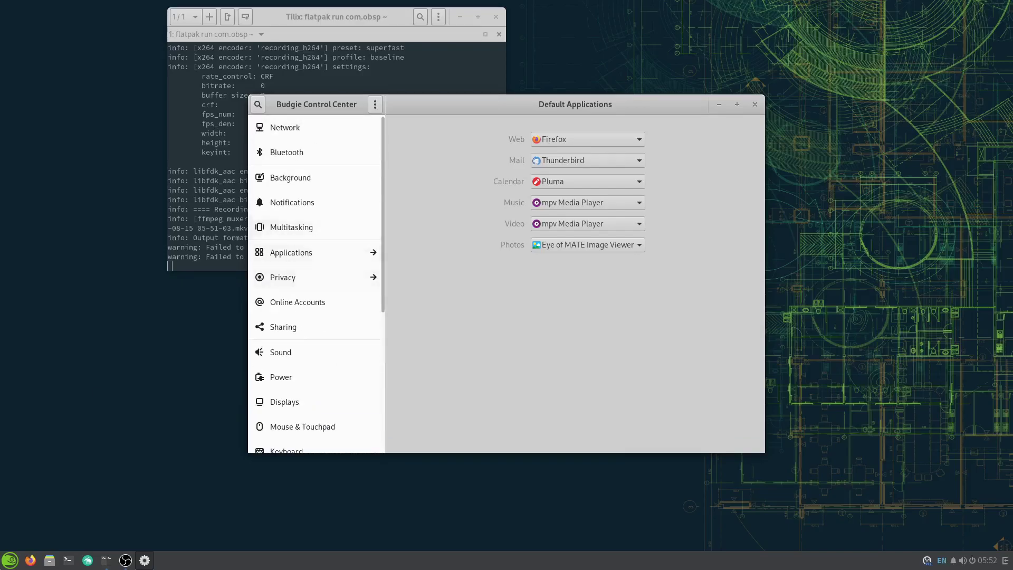
pyautogui.click(11, 563)
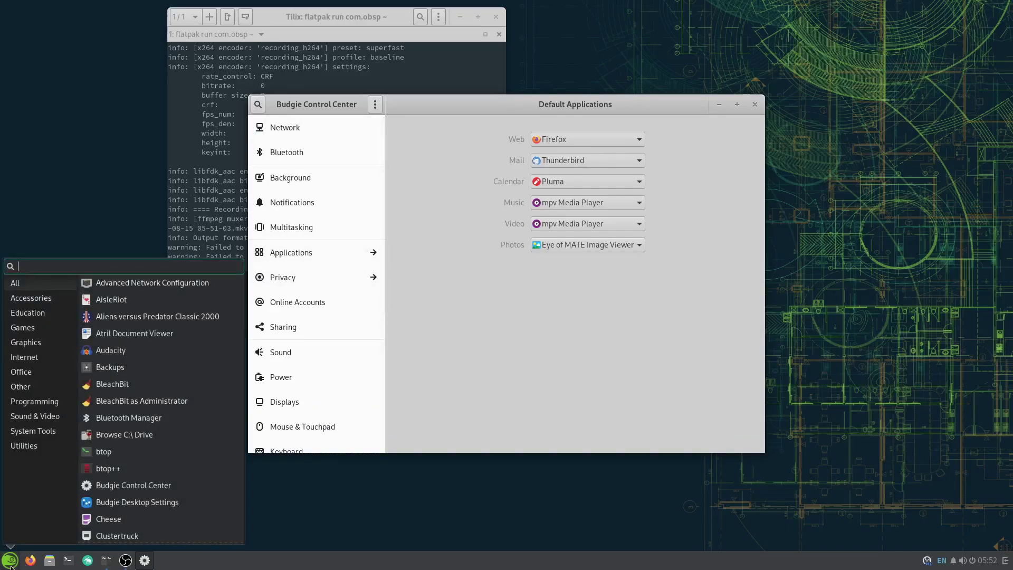
pyautogui.click(172, 504)
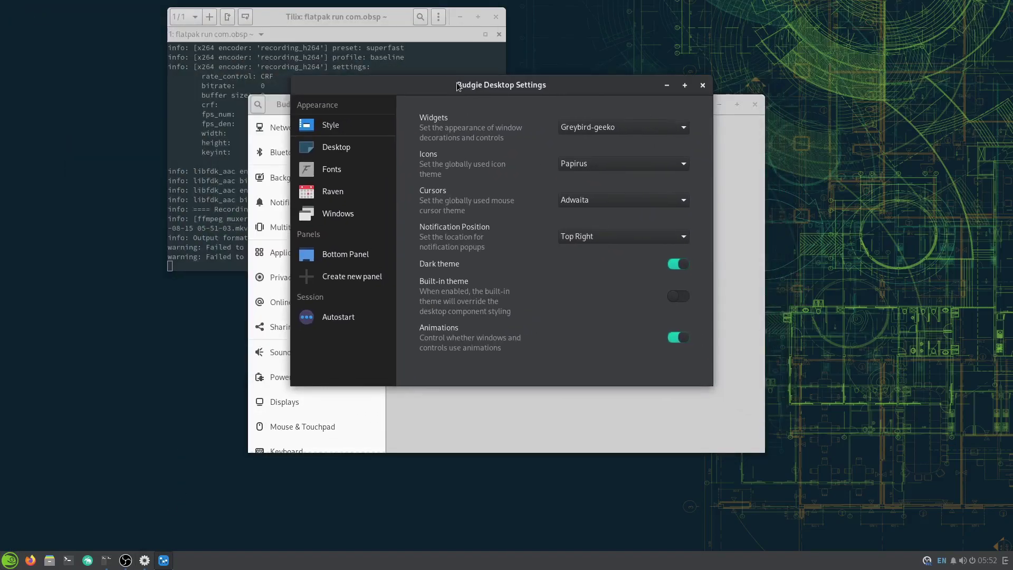
pyautogui.click(653, 131)
pyautogui.moveTo(636, 4)
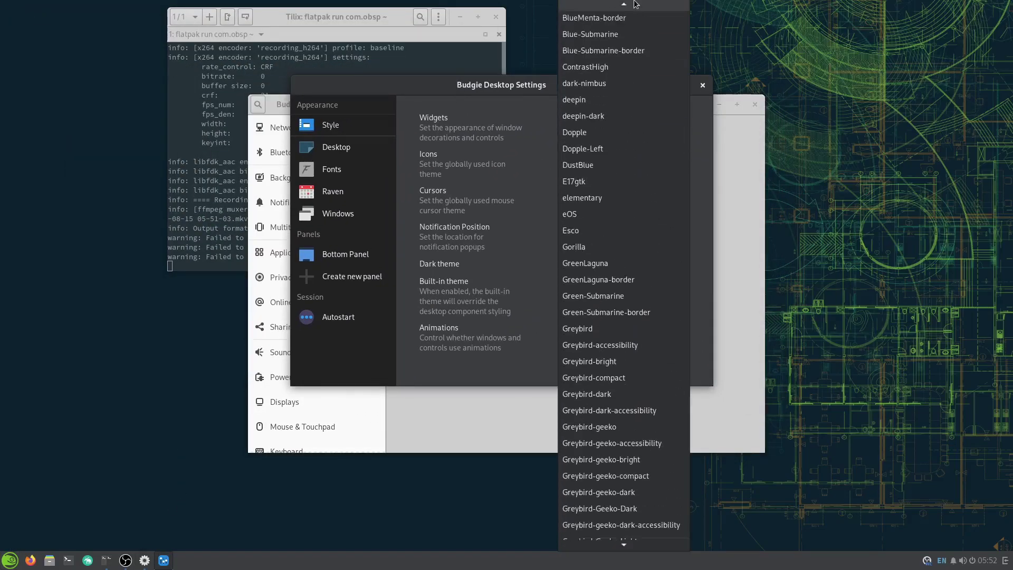
pyautogui.click(628, 19)
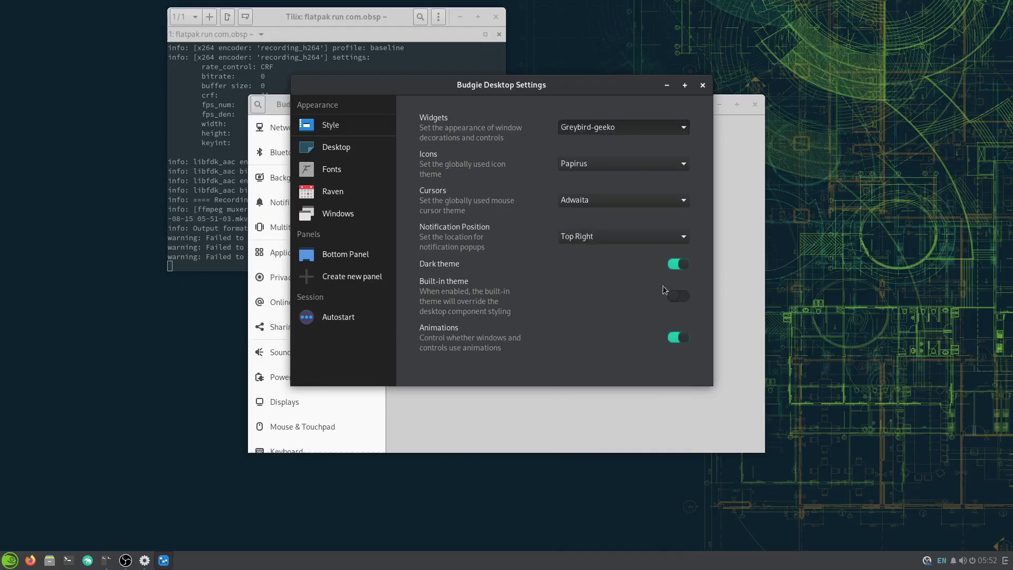
pyautogui.click(647, 140)
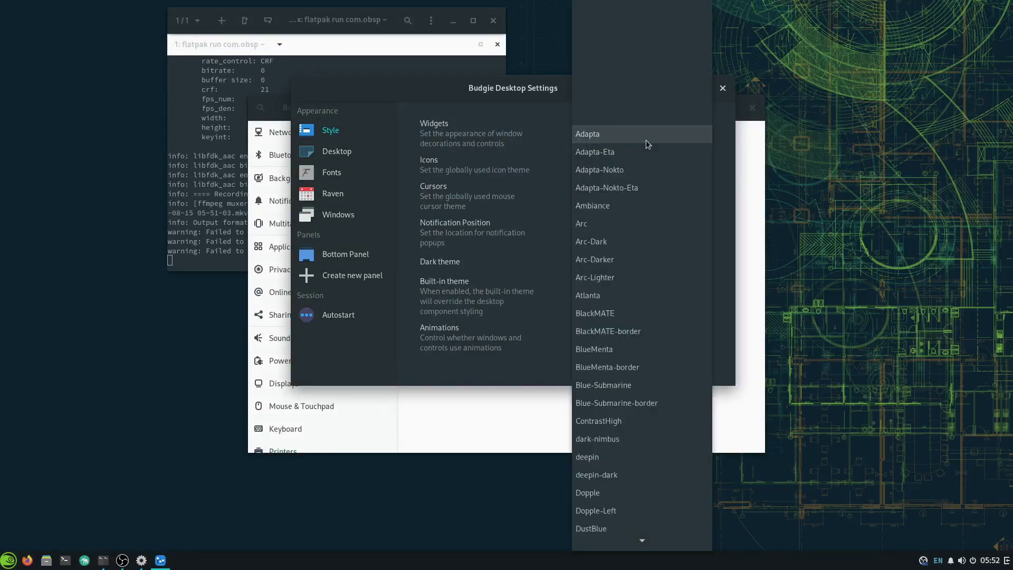
pyautogui.click(667, 132)
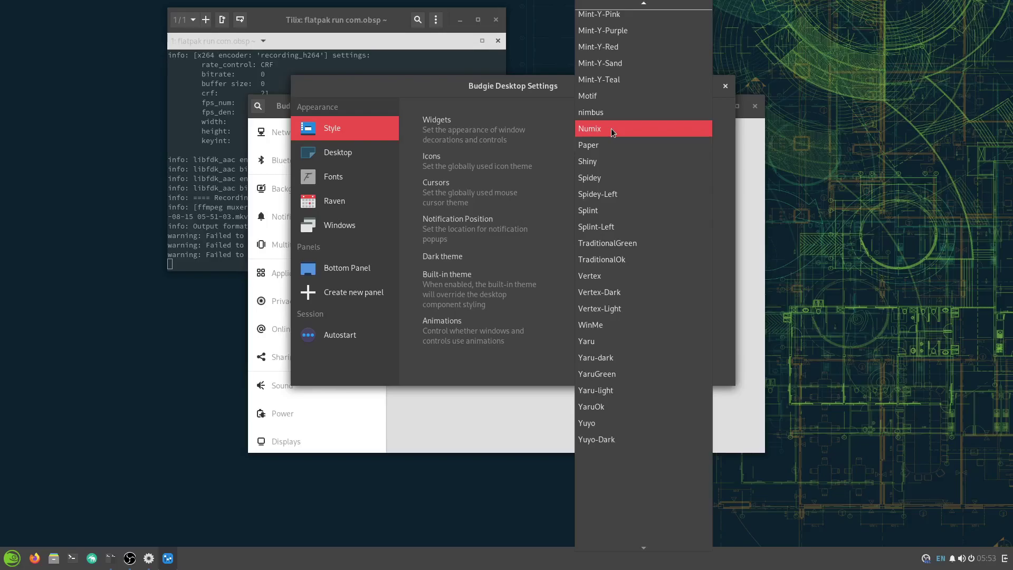
pyautogui.click(471, 90)
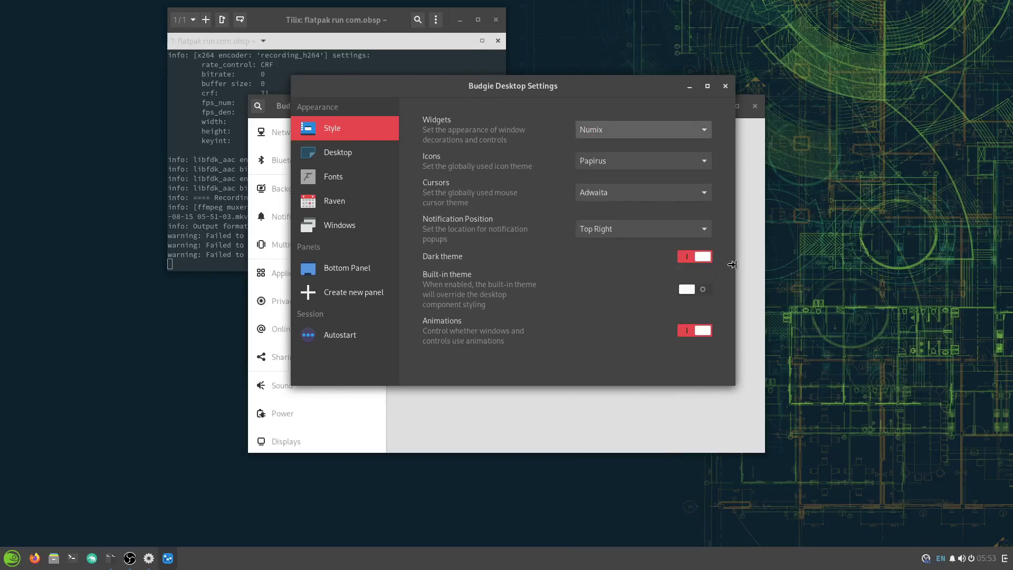
pyautogui.click(11, 558)
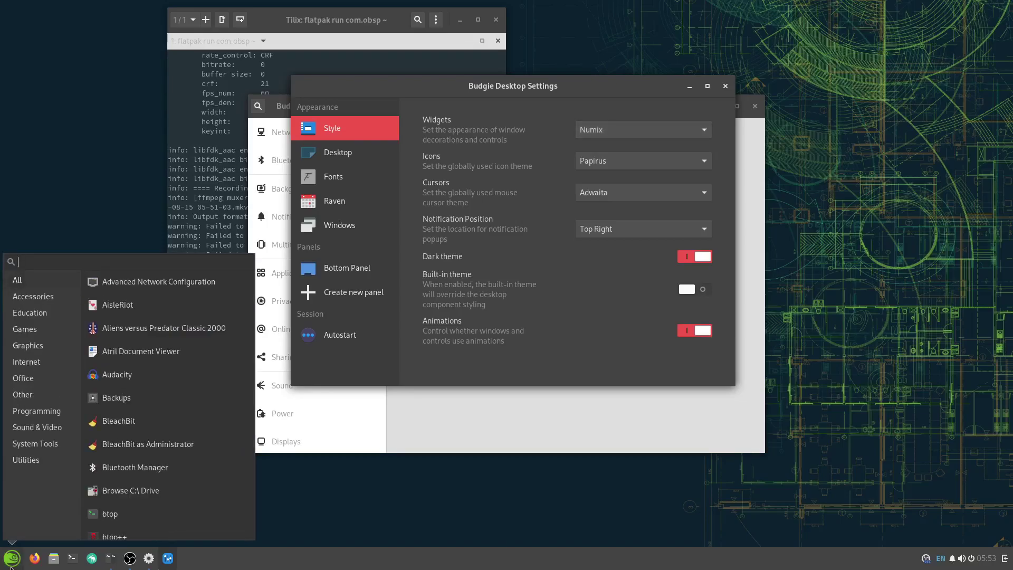
pyautogui.click(10, 567)
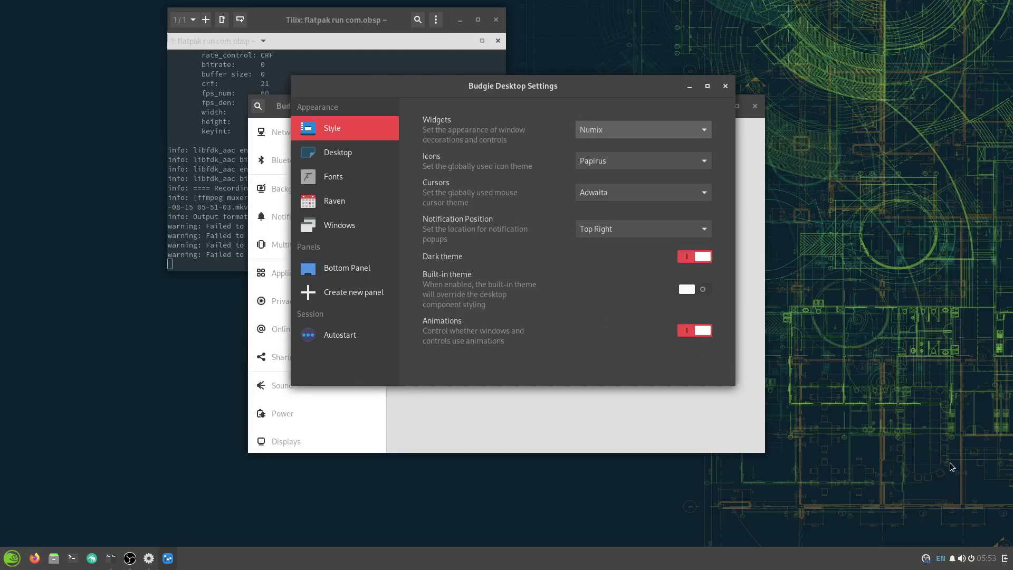
pyautogui.click(1005, 559)
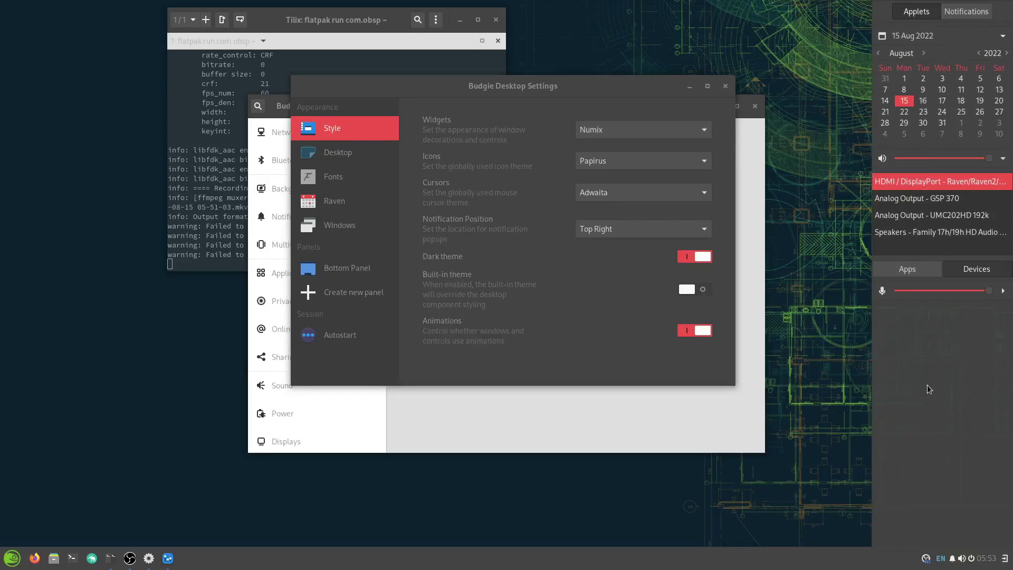
pyautogui.click(604, 129)
pyautogui.moveTo(634, 3)
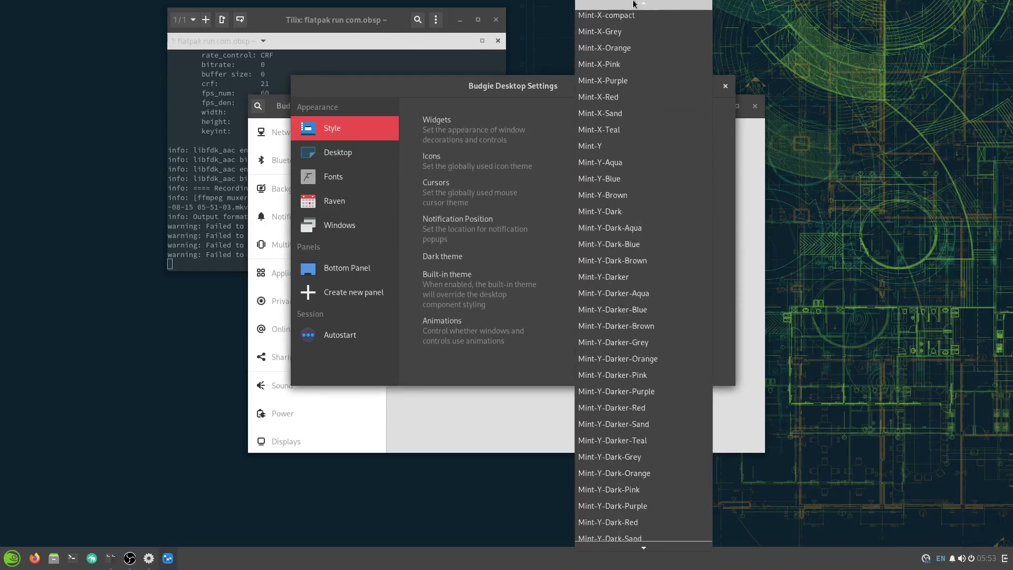
pyautogui.click(528, 91)
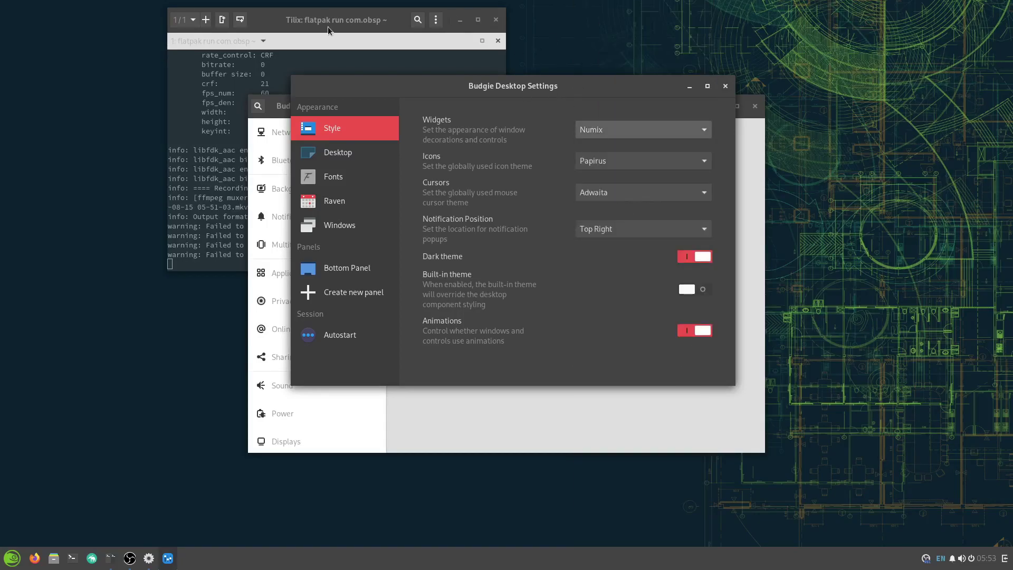
pyautogui.click(20, 564)
pyautogui.write('term')
pyautogui.press('Return')
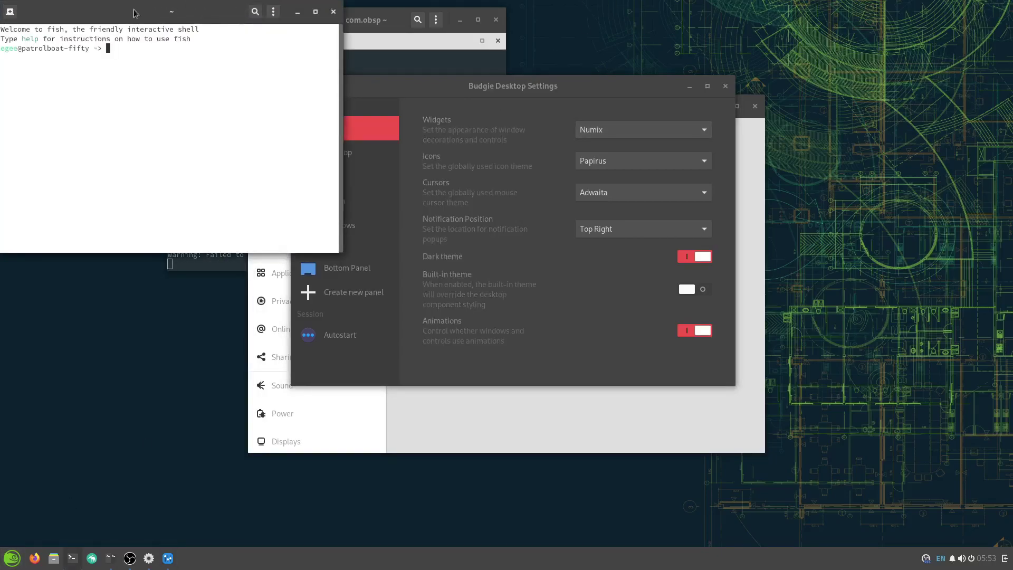
pyautogui.moveTo(127, 13); pyautogui.dragTo(464, 127)
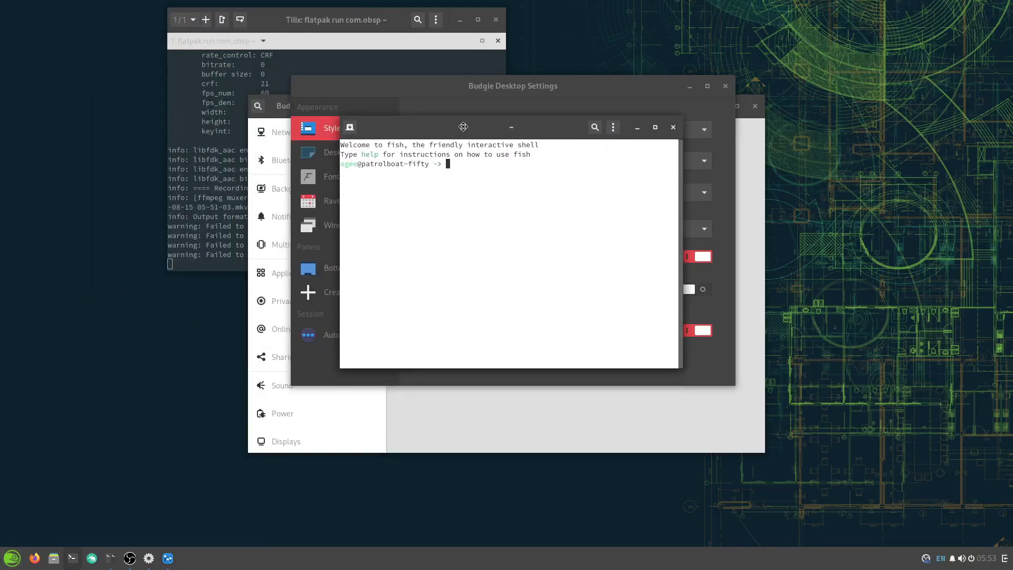
pyautogui.click(673, 128)
pyautogui.click(667, 129)
pyautogui.moveTo(633, 4)
pyautogui.click(474, 90)
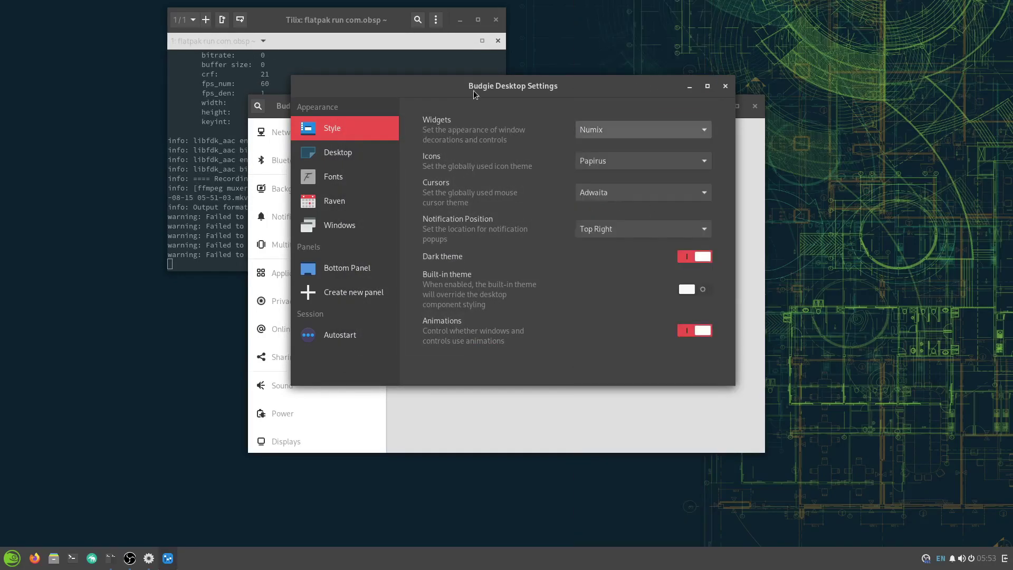
pyautogui.click(14, 554)
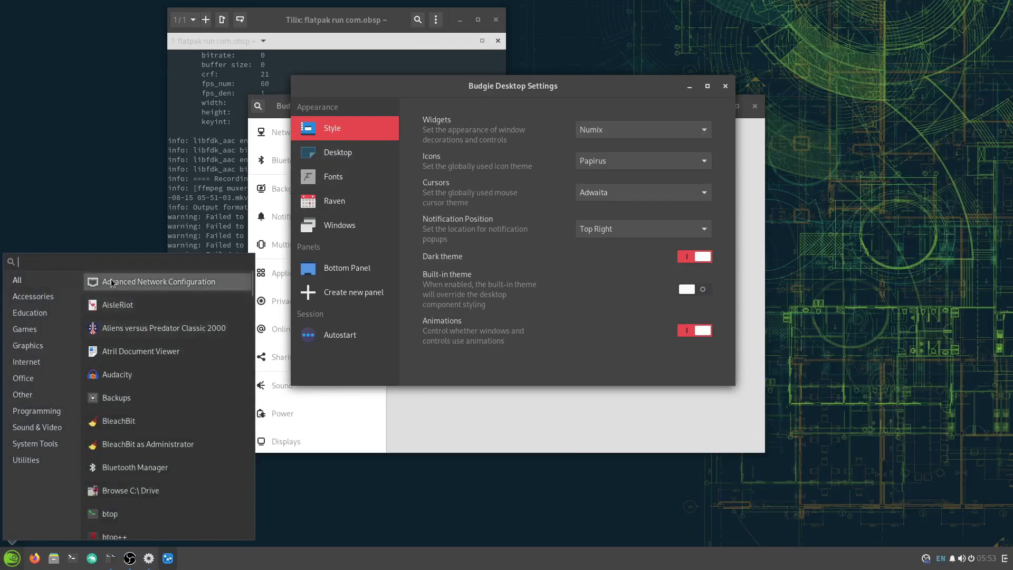
# Show the Bottom Panel's applet list, opening and cancelling the Add applet dialog.
pyautogui.click(396, 283)
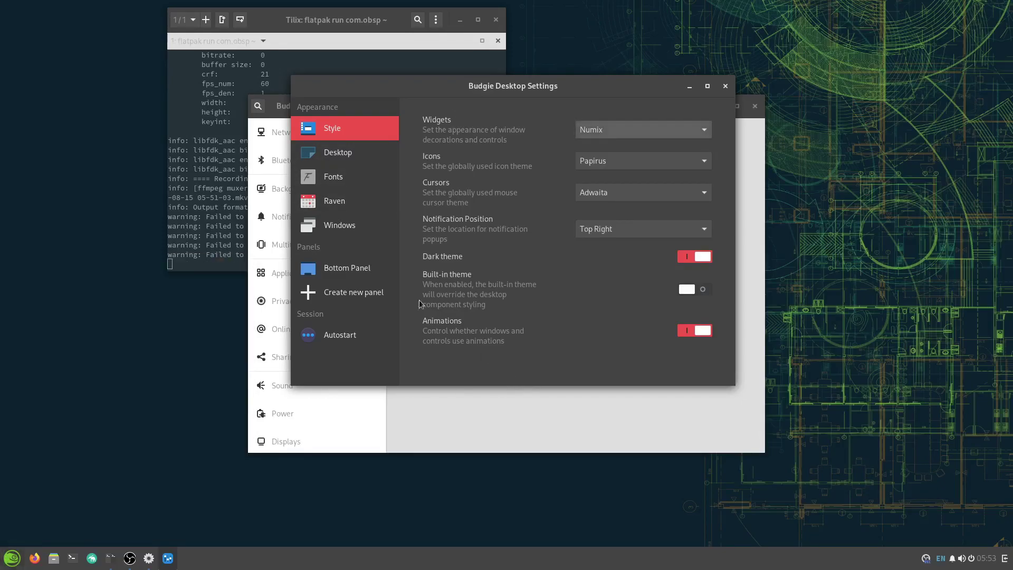
pyautogui.click(351, 270)
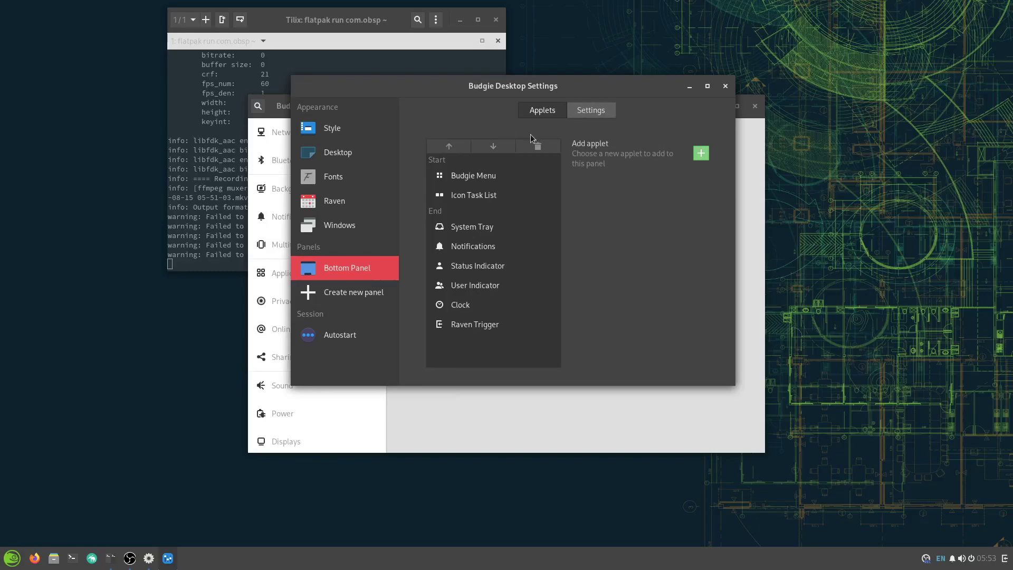
pyautogui.click(701, 153)
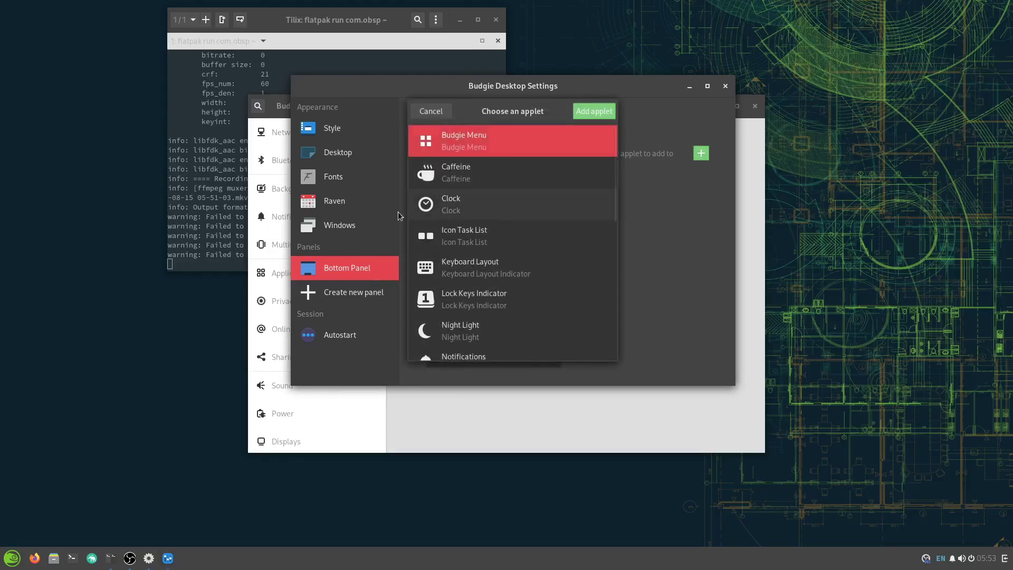
pyautogui.click(432, 111)
# Turn on Show Menu Label for the Budgie Menu applet, leaving section headers off.
pyautogui.click(485, 181)
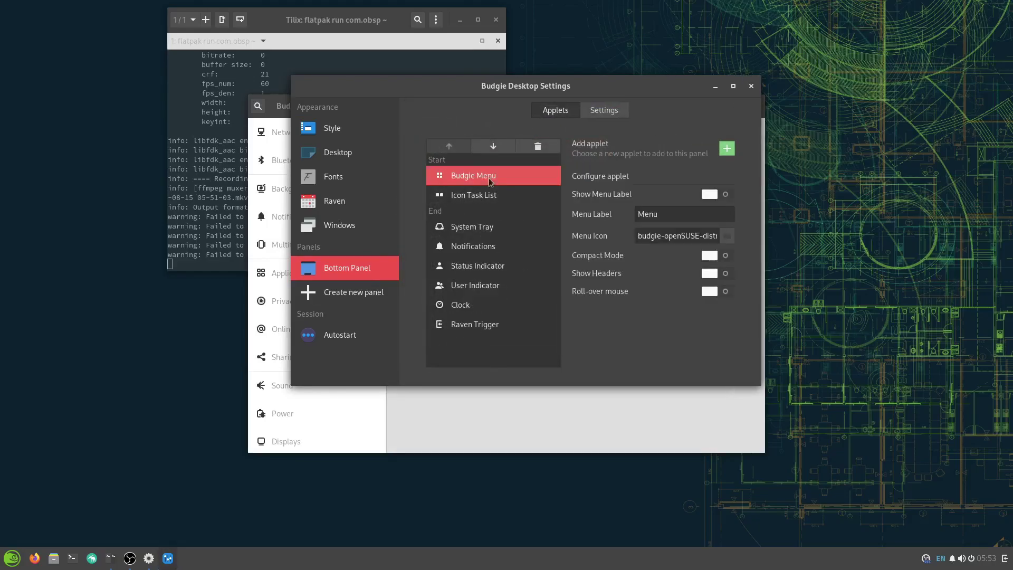
pyautogui.click(721, 197)
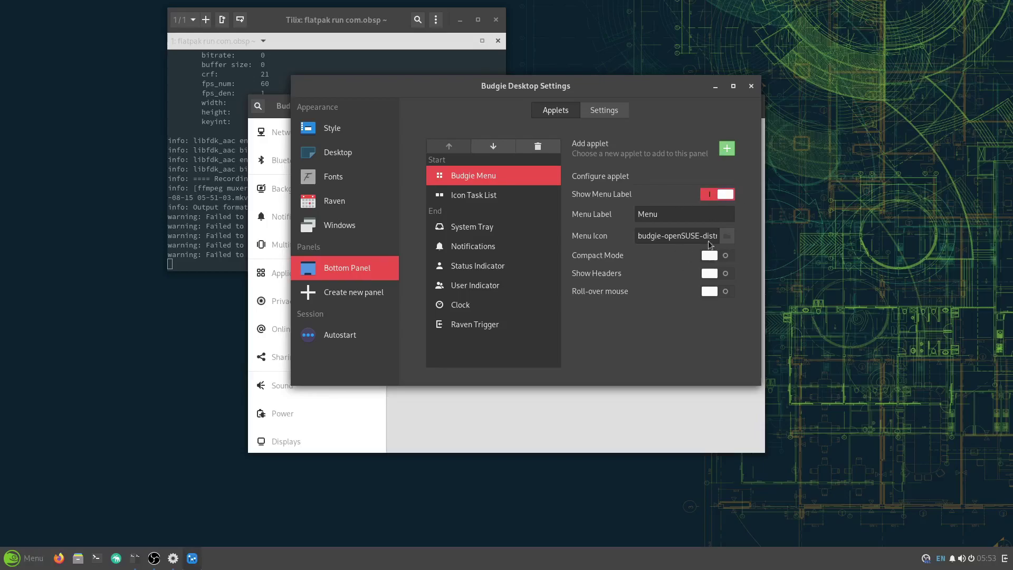
pyautogui.tripleClick(697, 237)
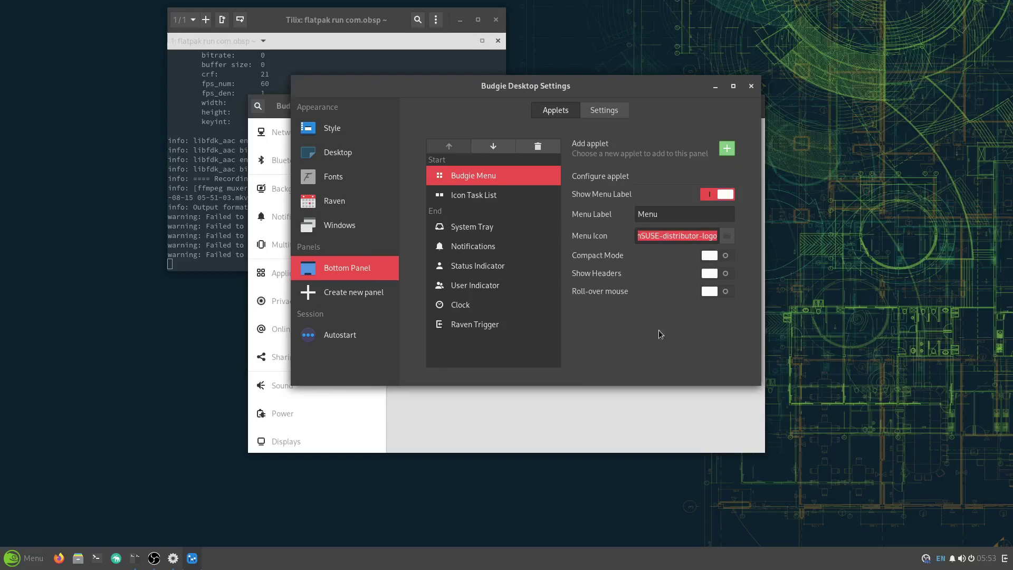
pyautogui.click(723, 276)
pyautogui.click(723, 275)
# Review the bottom panel's general settings and its position, size and shadow settings.
pyautogui.click(606, 109)
pyautogui.click(571, 110)
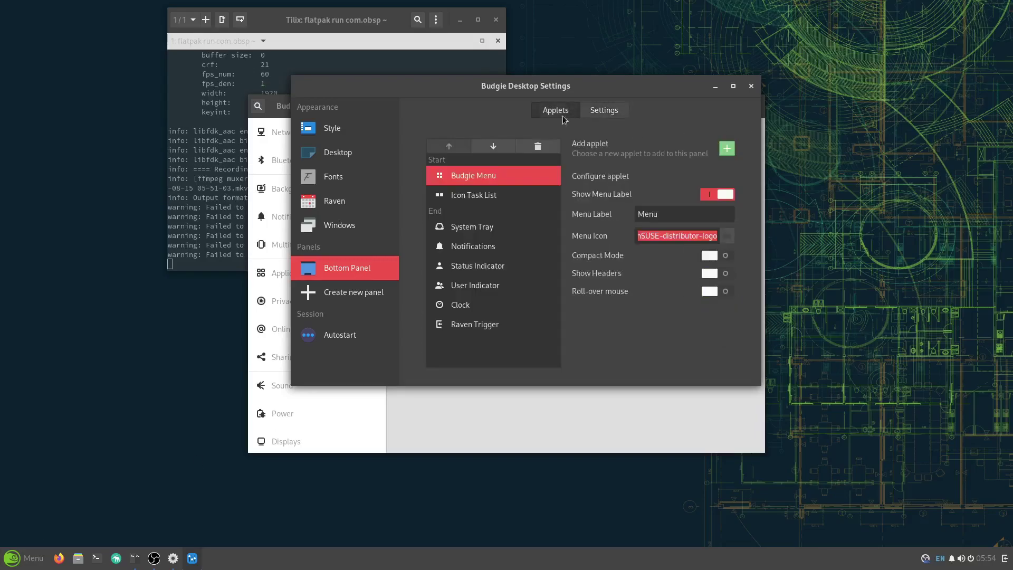
pyautogui.click(613, 111)
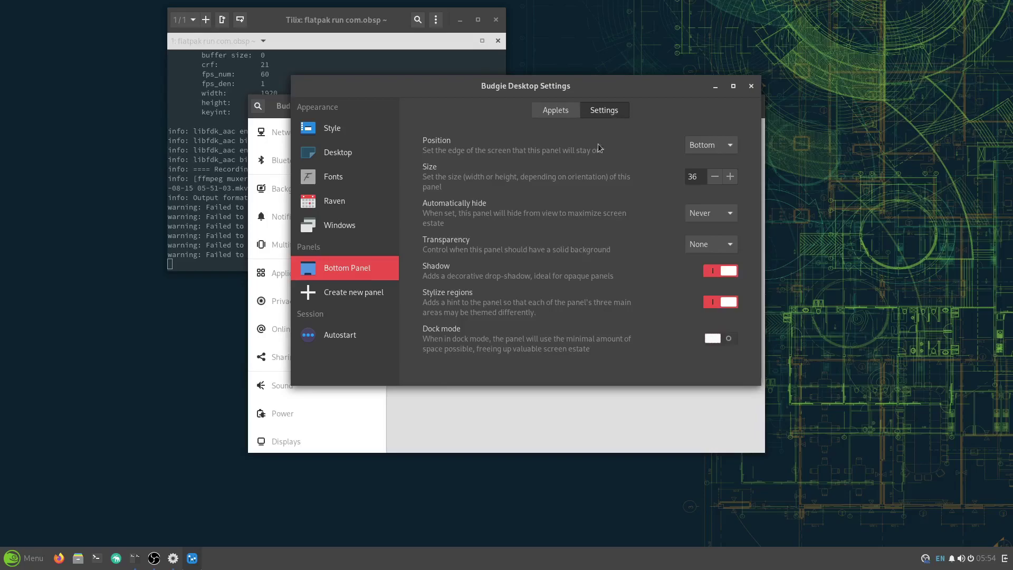
pyautogui.click(551, 110)
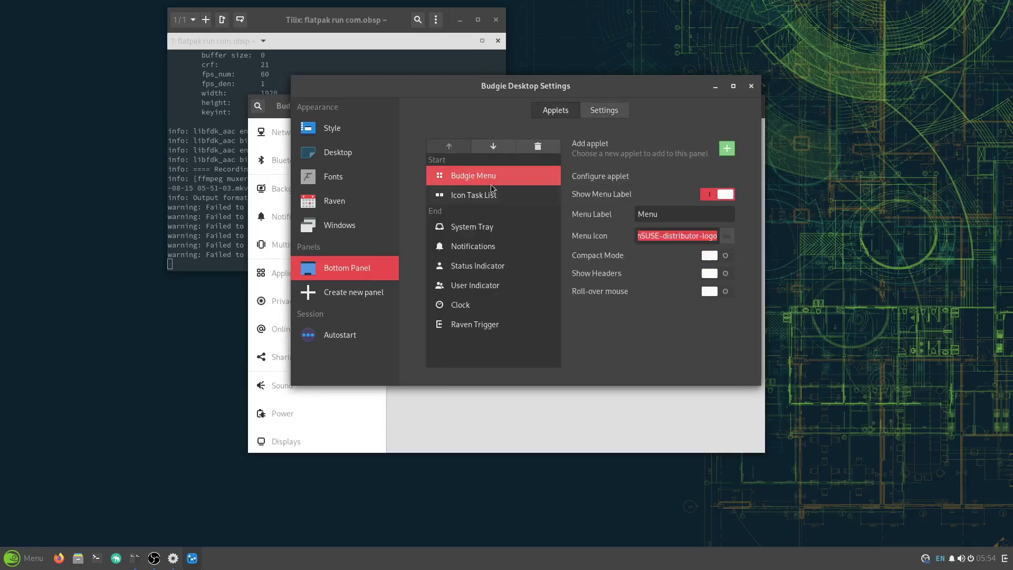
# Browse the list of applets available to add to the panel.
pyautogui.click(728, 149)
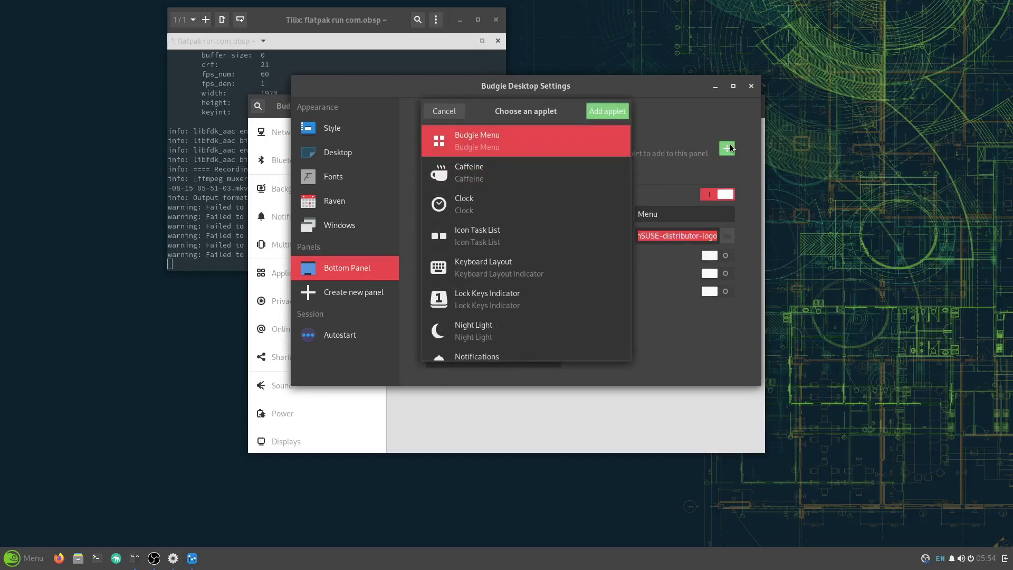
pyautogui.scroll(-6, 549, 232)
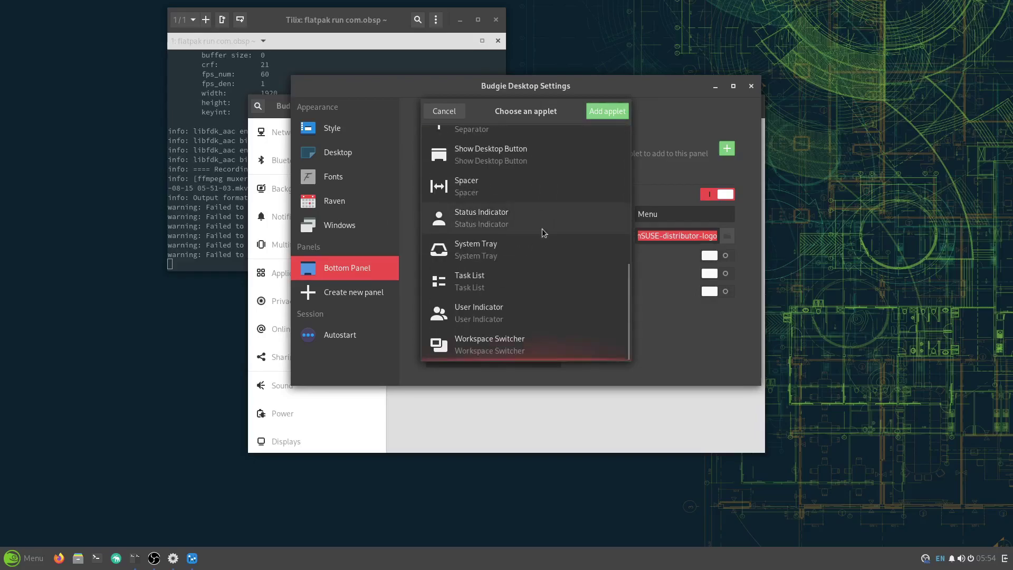
pyautogui.scroll(5, 517, 338)
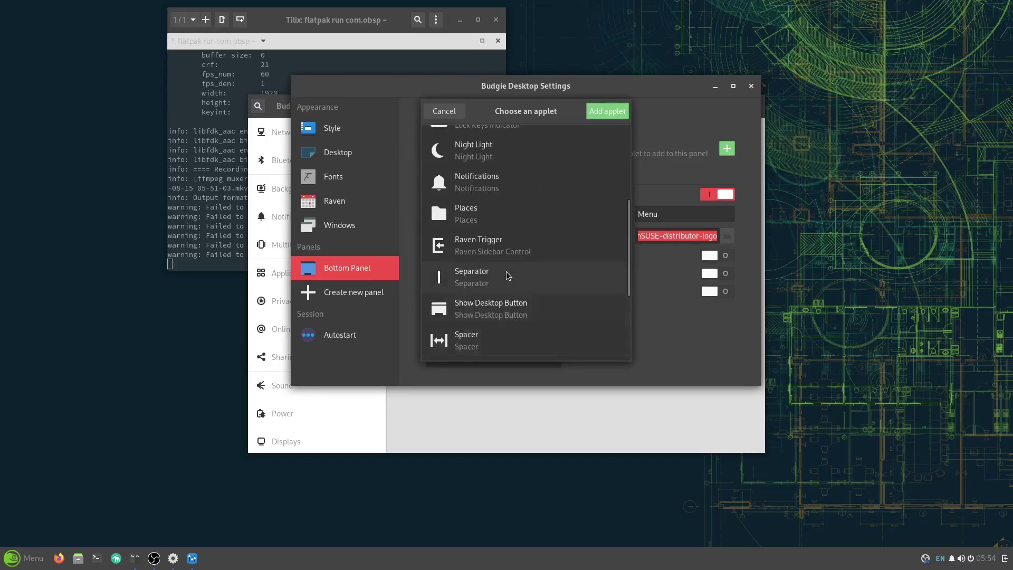
pyautogui.scroll(5, 506, 274)
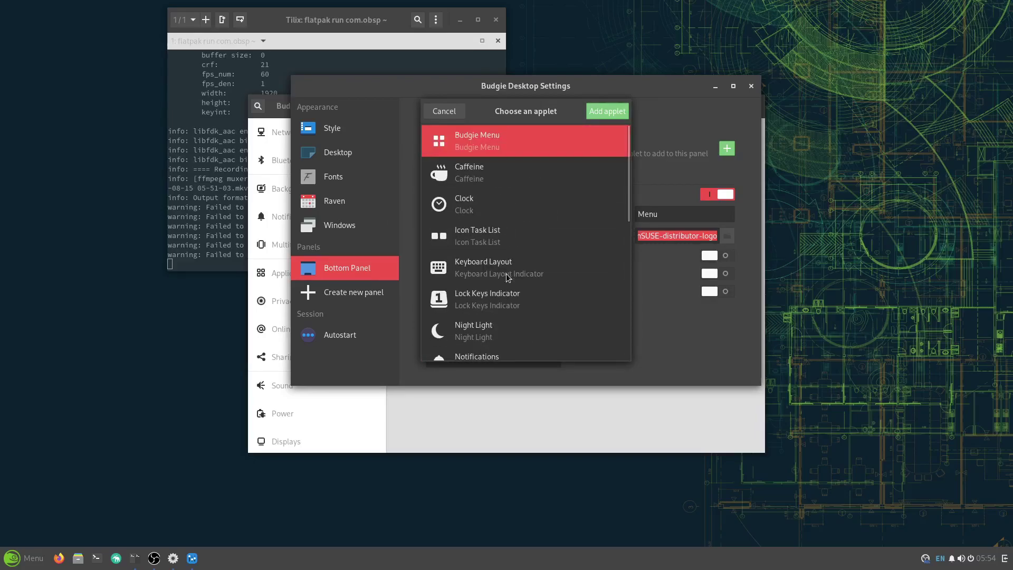
pyautogui.scroll(-2, 521, 256)
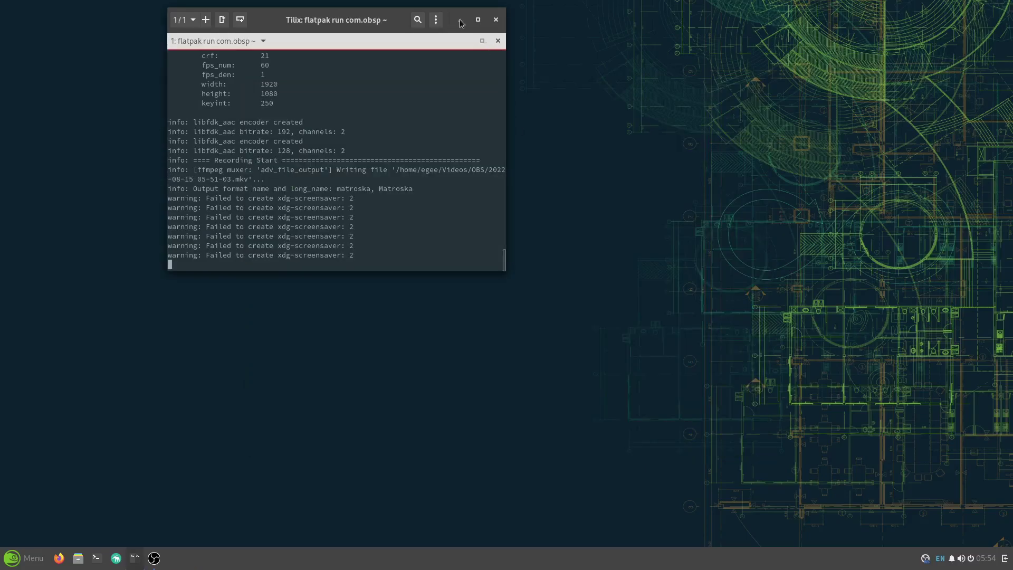
# Minimize the terminal and launch Budgie Desktop Settings by searching 'bud' in the menu.
pyautogui.click(459, 20)
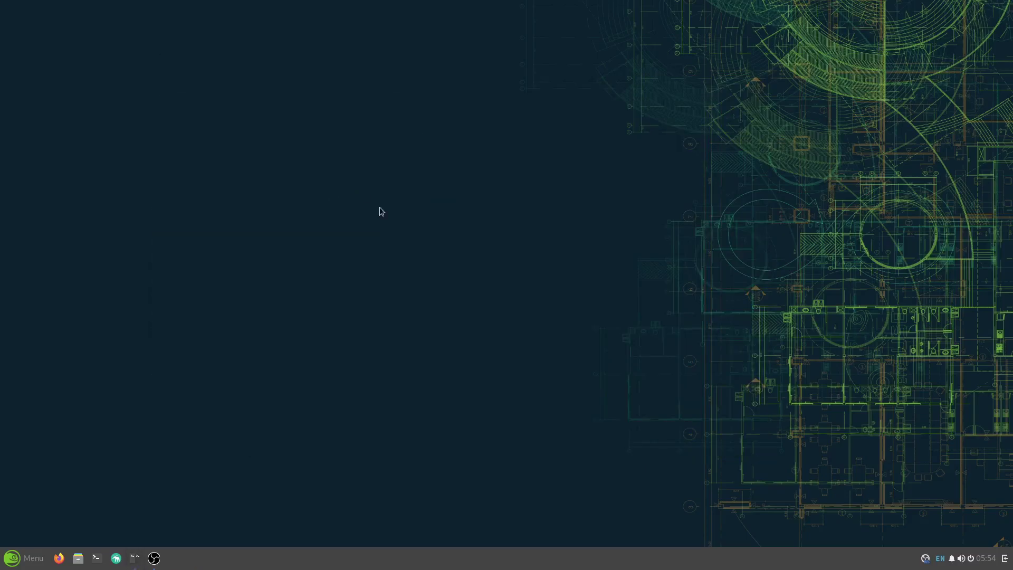
pyautogui.click(14, 563)
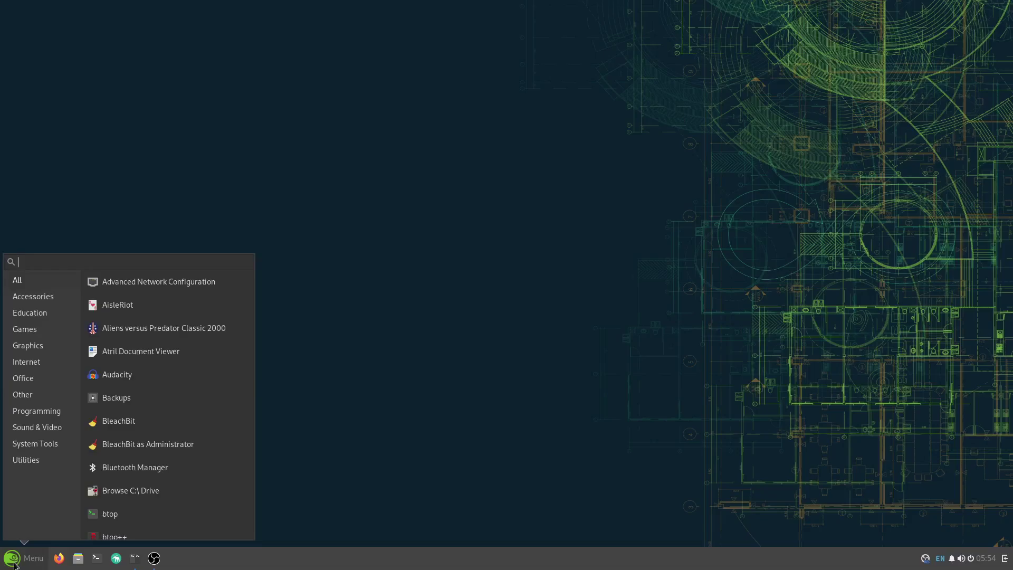
pyautogui.click(605, 73)
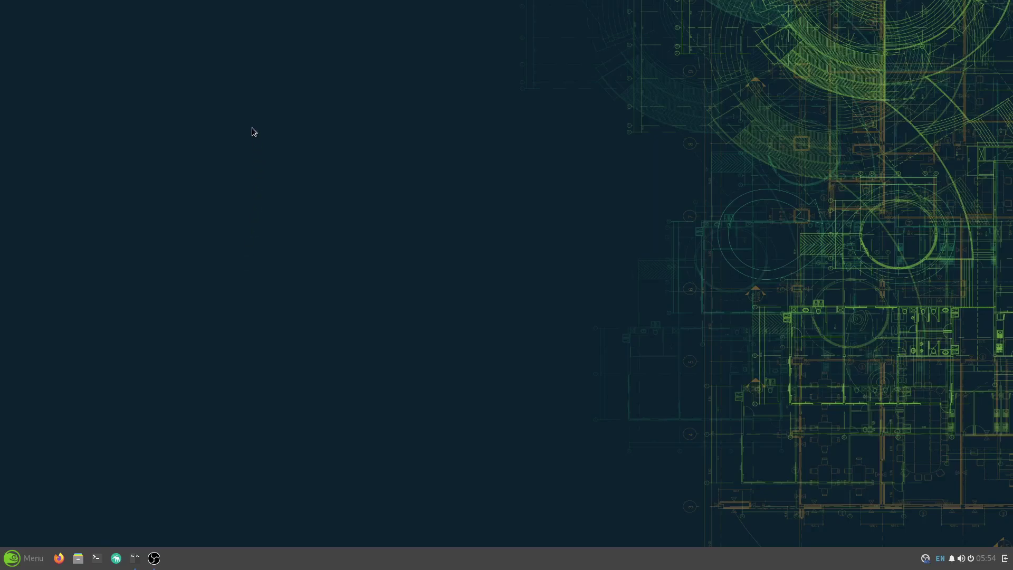
pyautogui.click(21, 558)
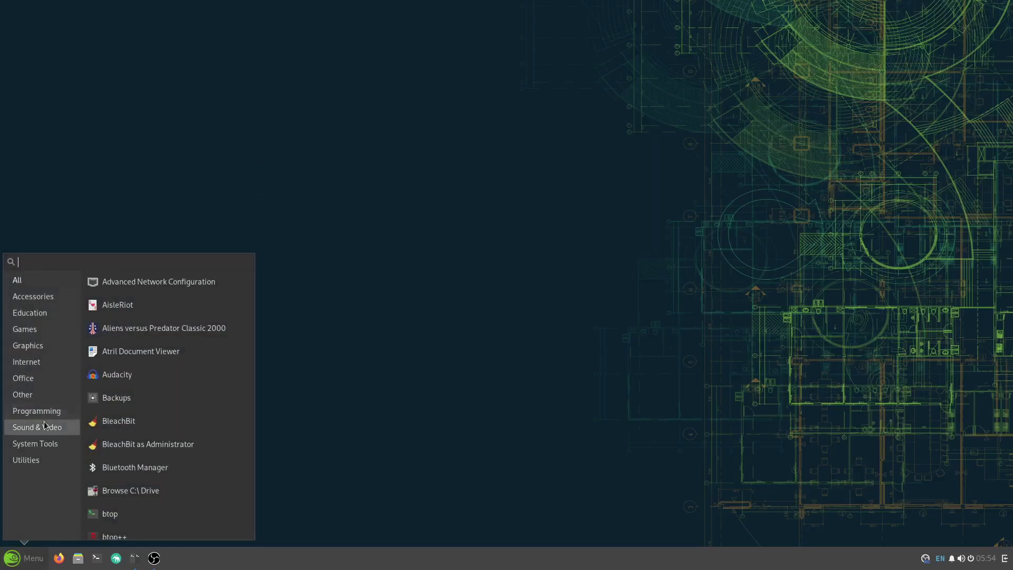
pyautogui.write('bud')
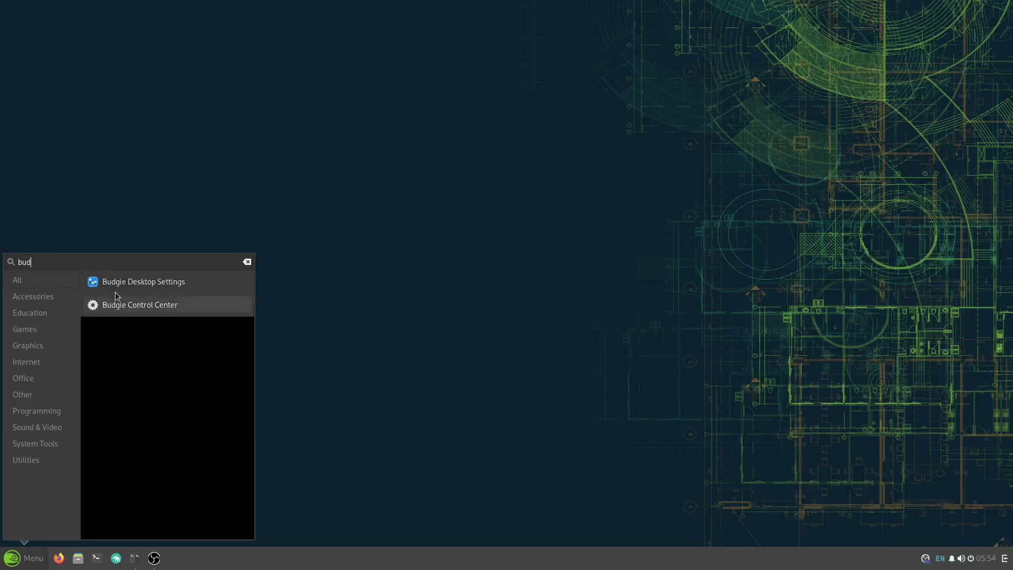
pyautogui.click(133, 281)
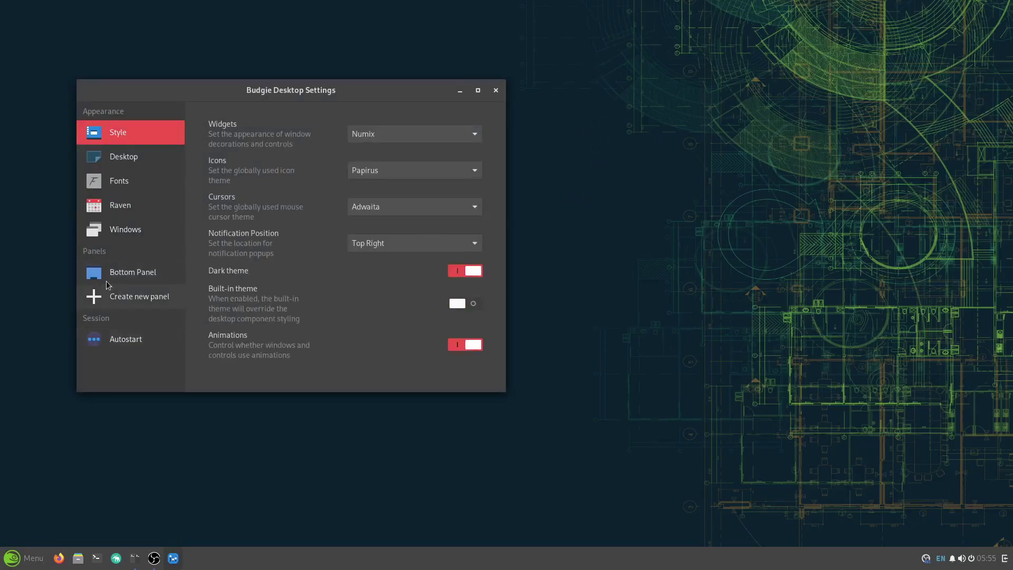
# Turn on the Desktop Icons switch on the Desktop page, then search the menu for 'set'.
pyautogui.click(122, 163)
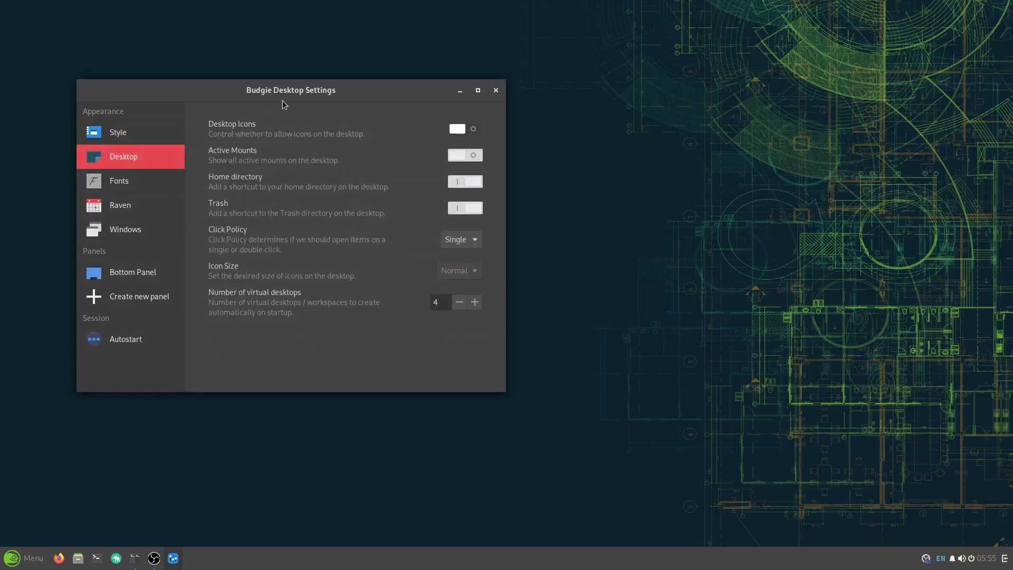
pyautogui.click(476, 130)
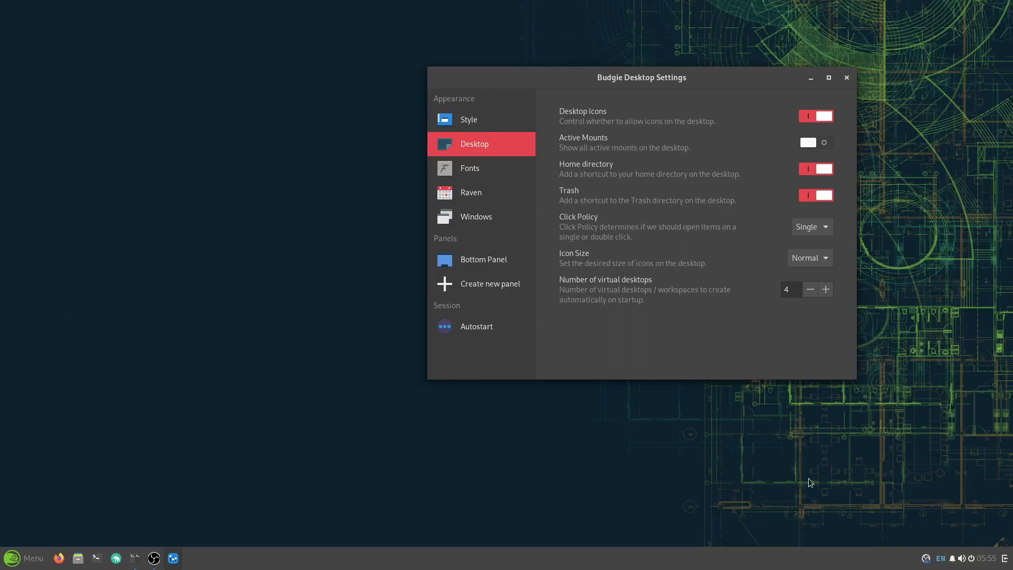
pyautogui.click(12, 565)
pyautogui.write('set')
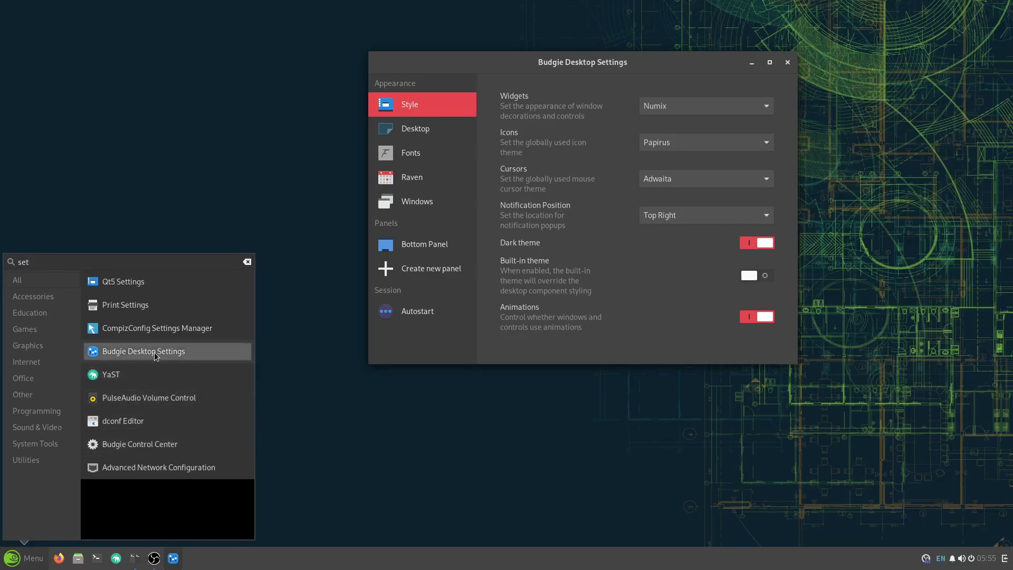
# Set the starry nebula picture as wallpaper in Budgie Control Center, then minimise both settings windows.
pyautogui.click(156, 447)
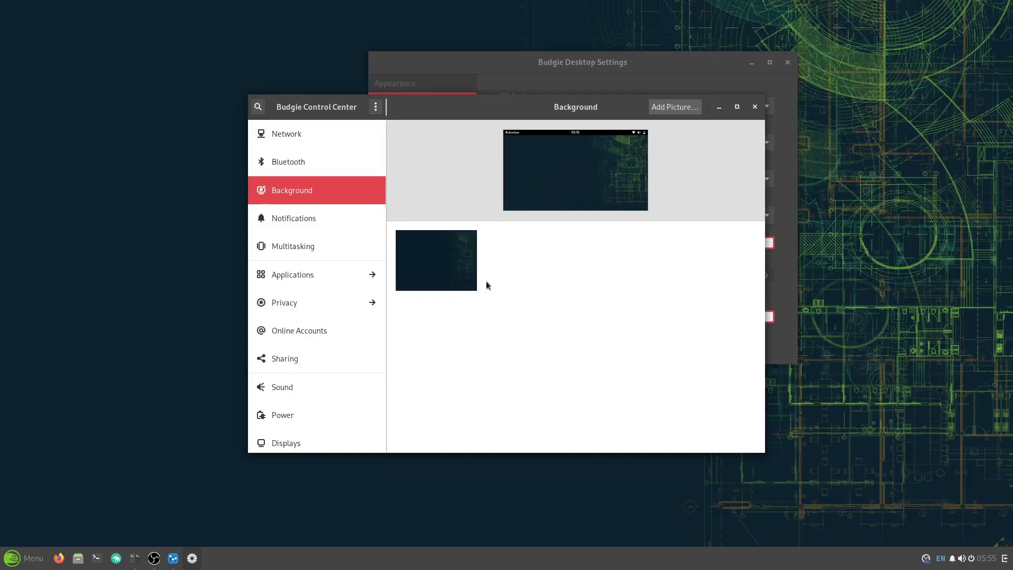
pyautogui.click(432, 271)
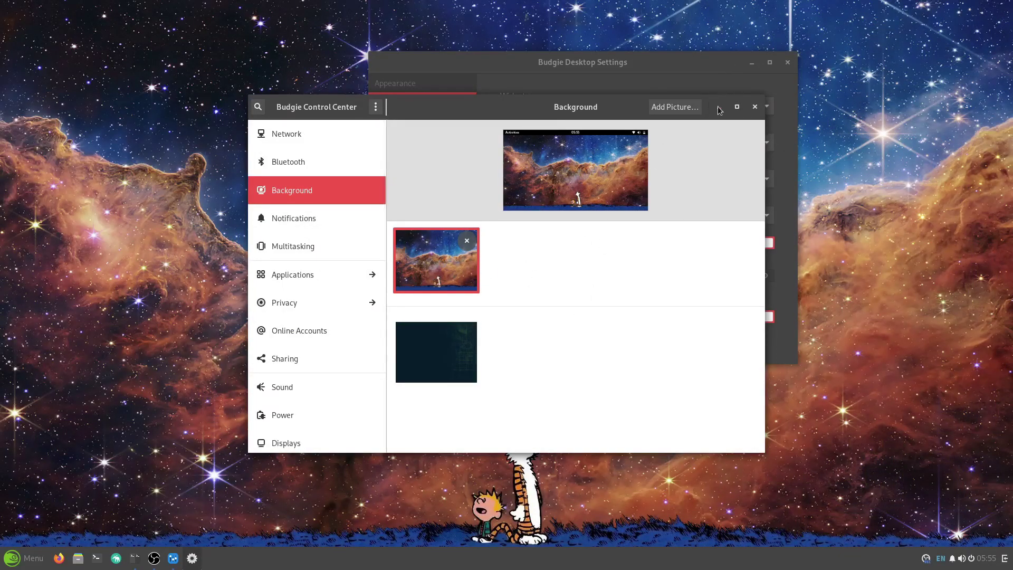
pyautogui.click(719, 107)
pyautogui.click(751, 62)
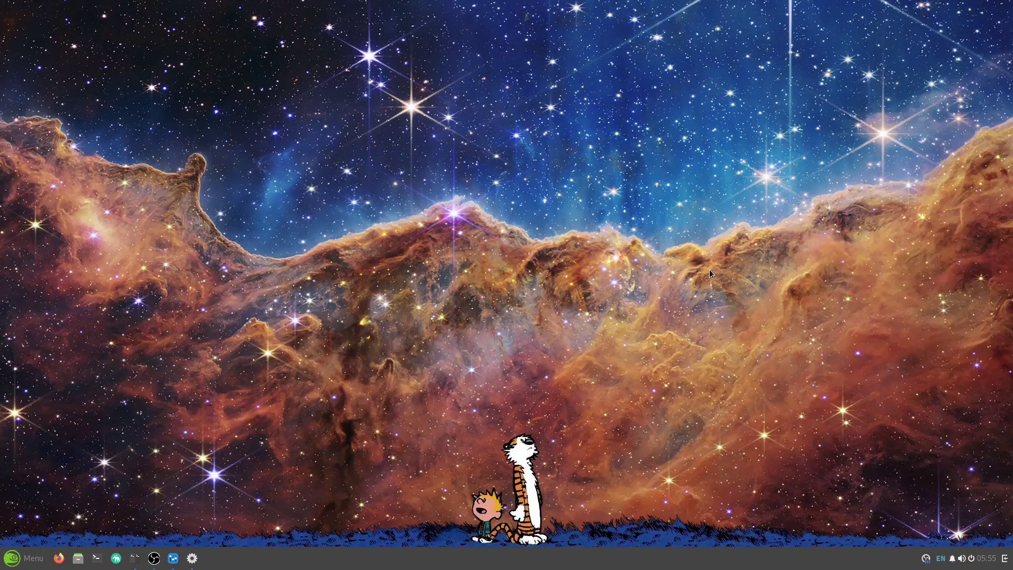
# Open a Files window on Home, then search the menu for caja and plex, quitting the Pluma that launched.
pyautogui.click(78, 558)
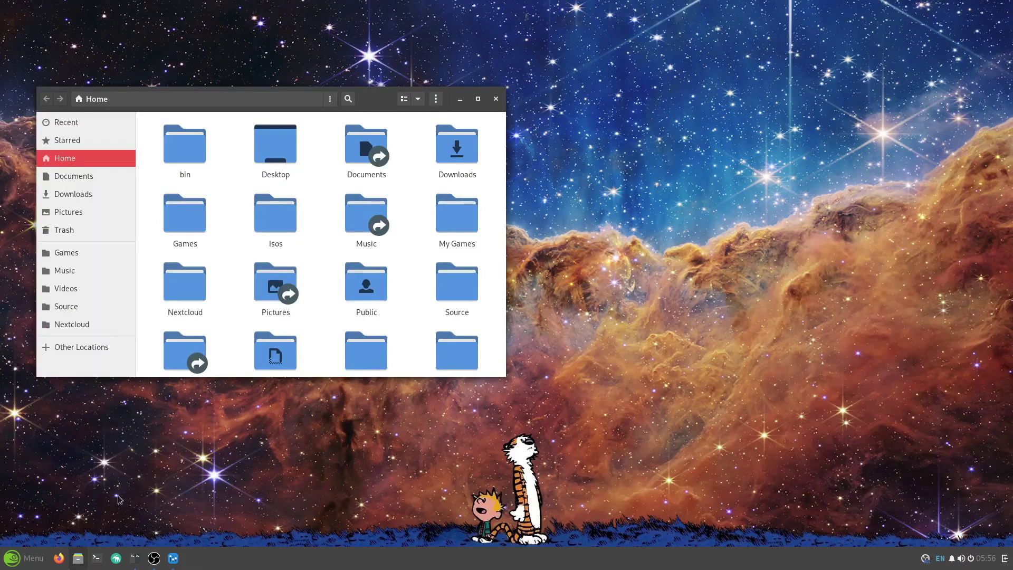
pyautogui.click(34, 558)
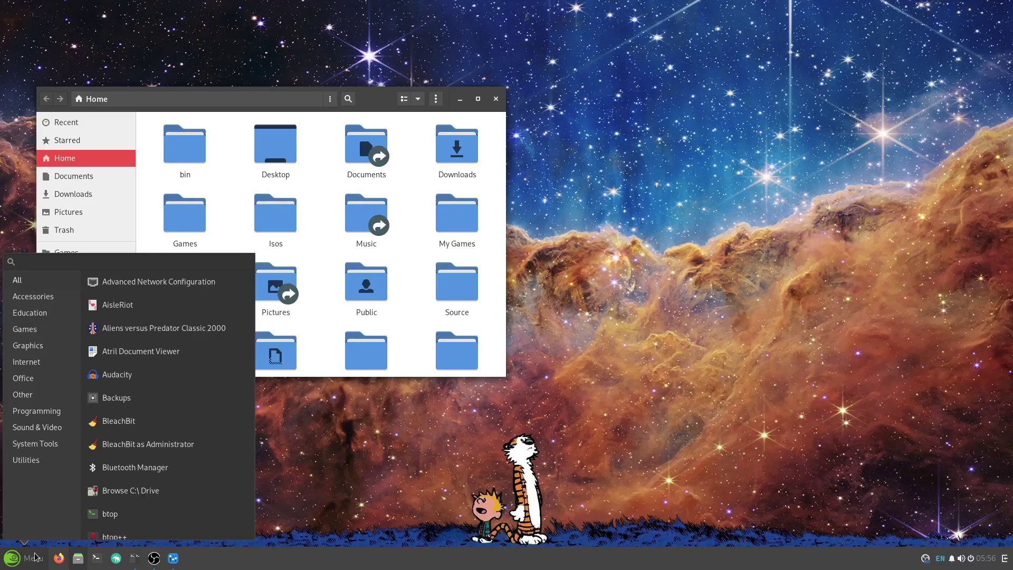
pyautogui.write('caja')
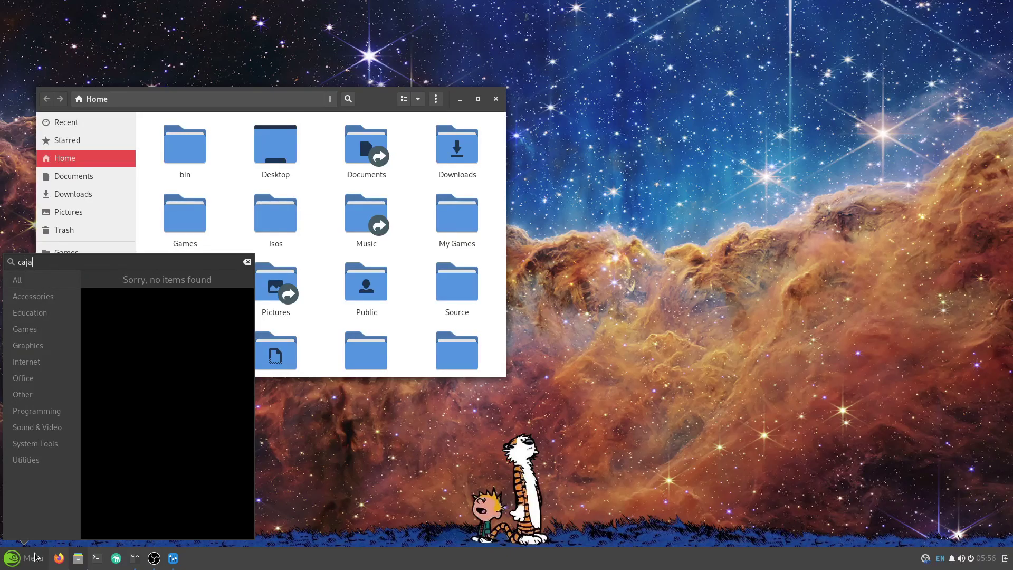
pyautogui.press('BackSpace')
pyautogui.press('BackSpace')
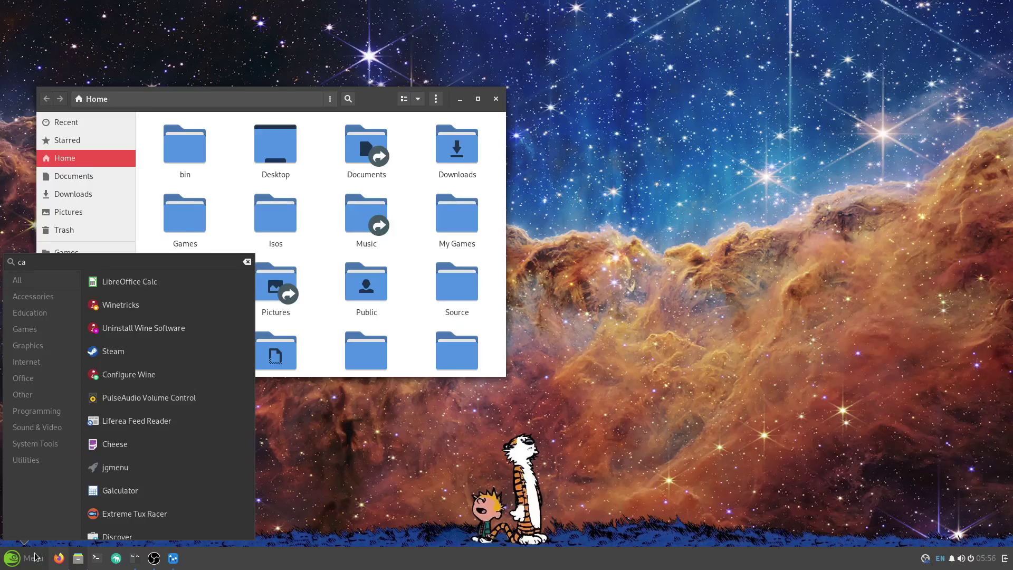
pyautogui.press('BackSpace')
pyautogui.press('BackSpace')
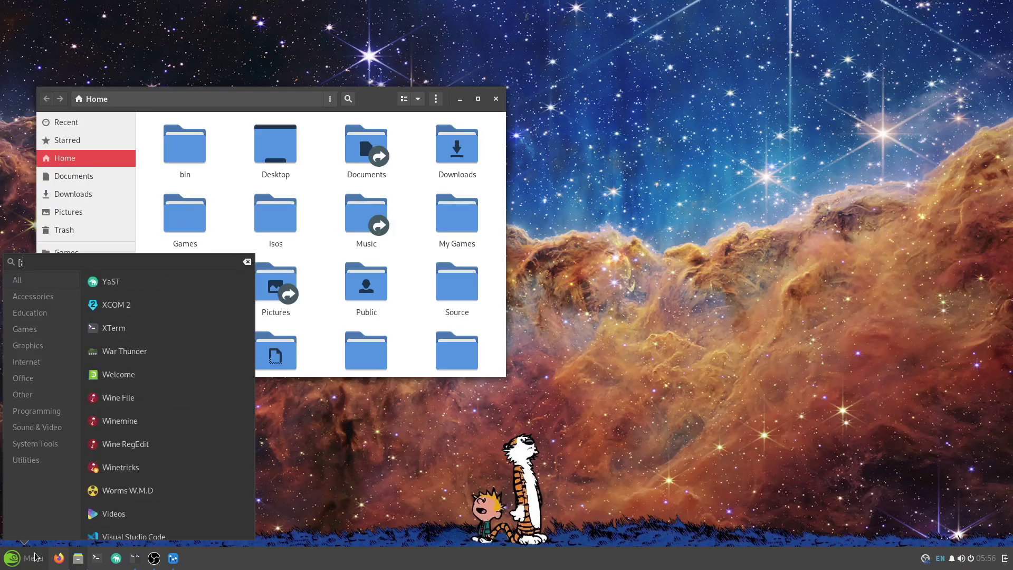
pyautogui.write('plex')
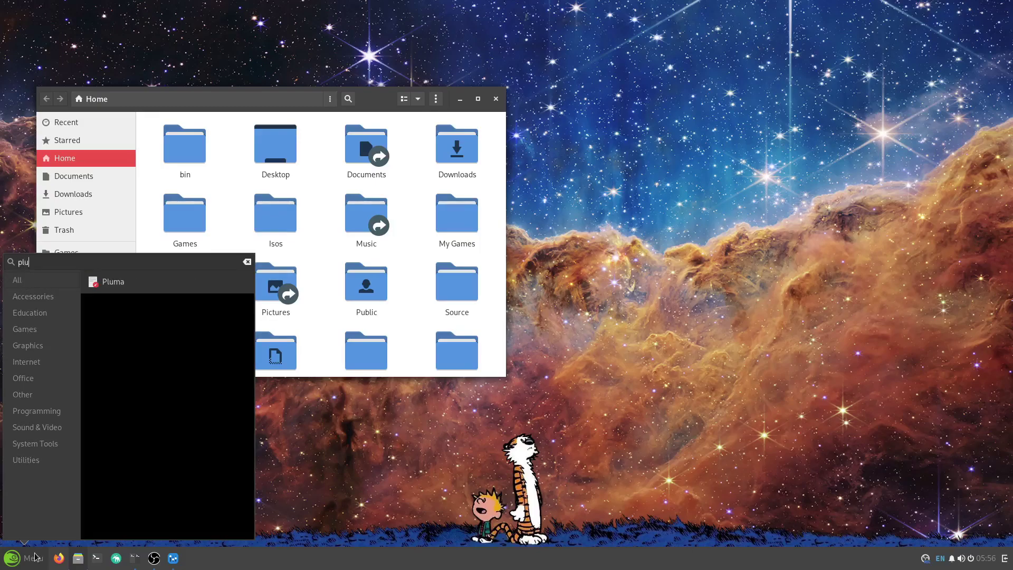
pyautogui.press('Return')
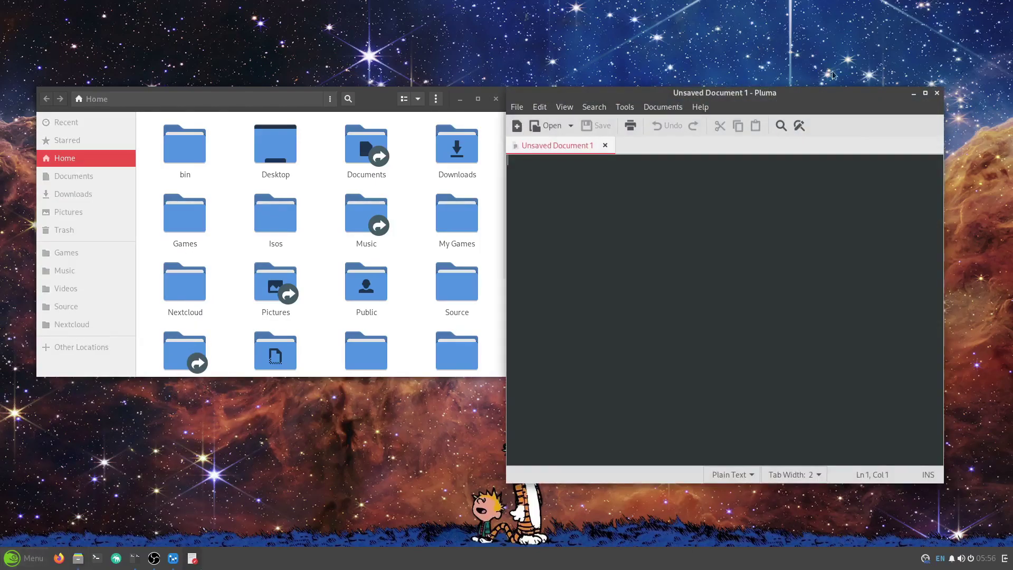
pyautogui.hotkey('ctrl', 'q')
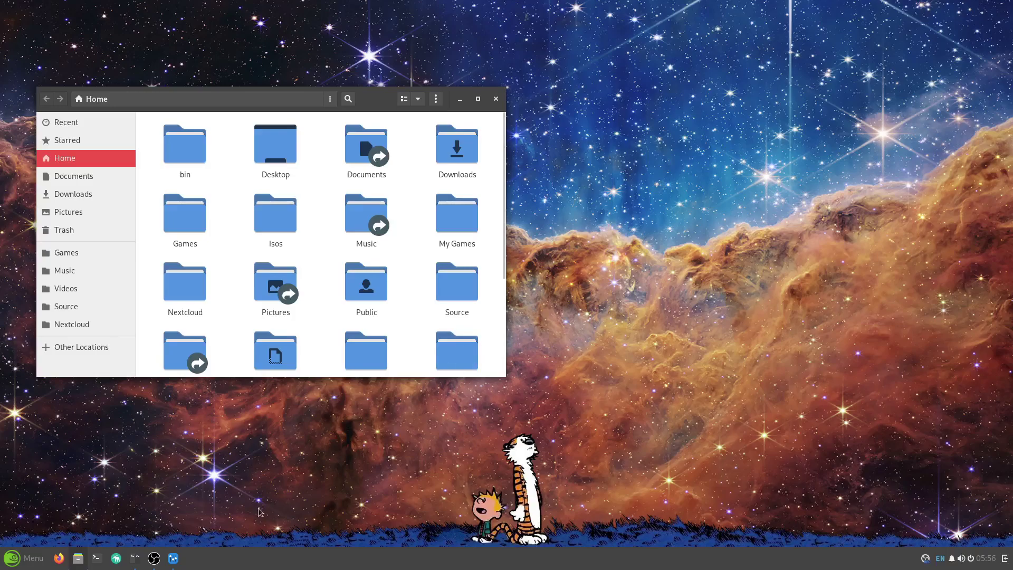
# Search the Budgie Menu for 'file', then dismiss the menu.
pyautogui.click(21, 558)
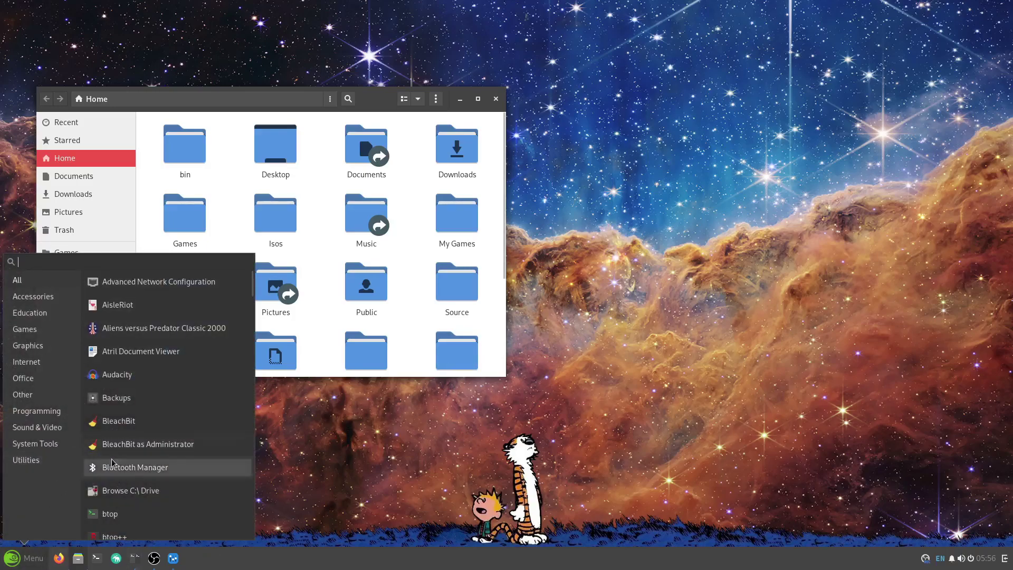
pyautogui.scroll(-10, 113, 463)
pyautogui.write('file')
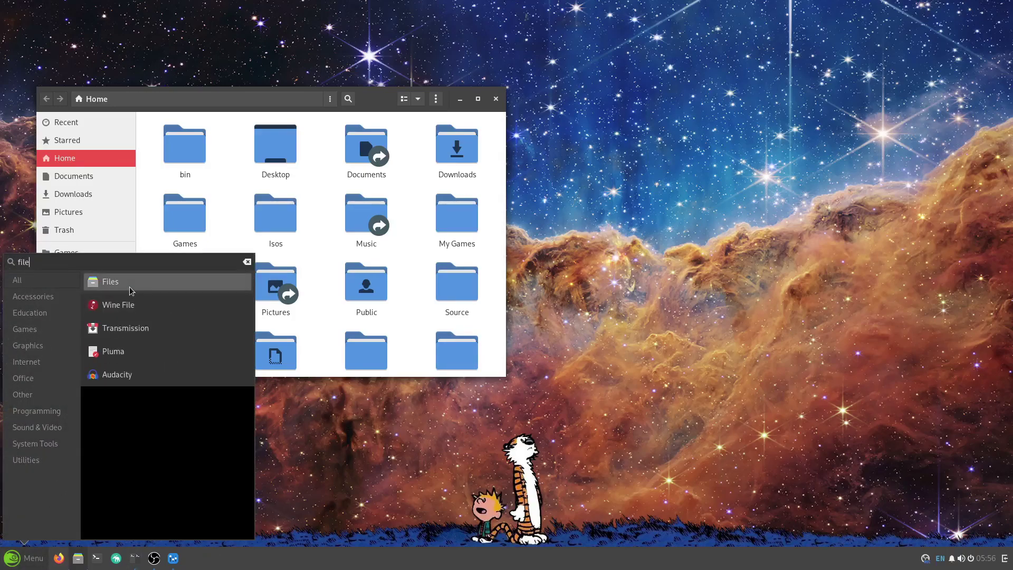
pyautogui.press('Escape')
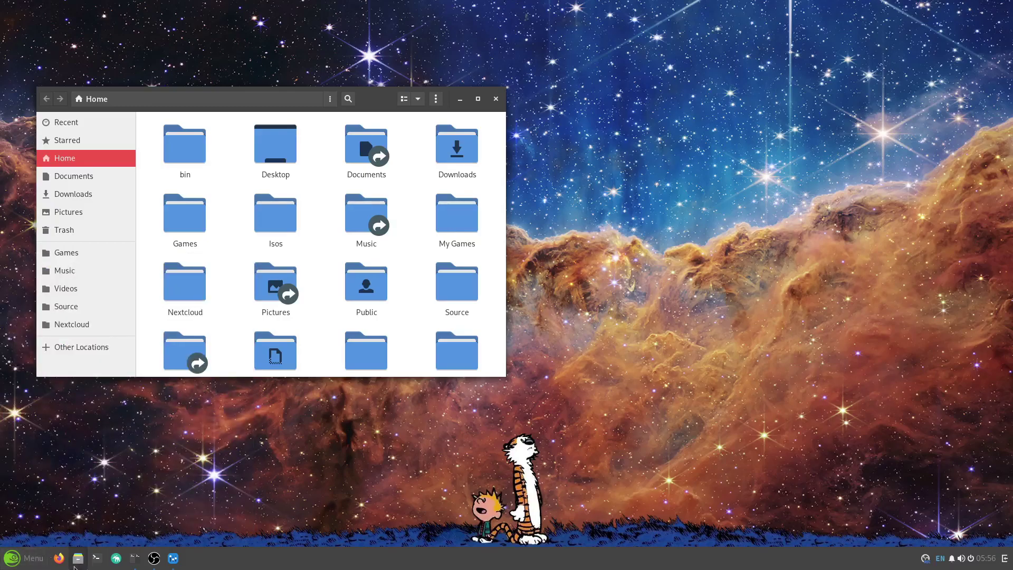
# Run caja in a new Tilix session to open the Home folder, and check that window's options.
pyautogui.click(135, 558)
pyautogui.click(206, 20)
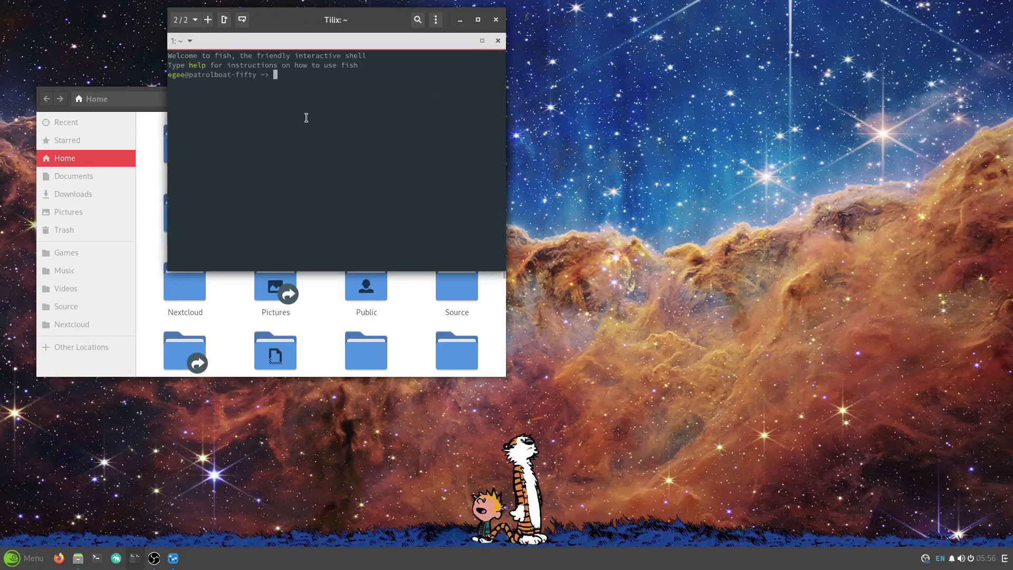
pyautogui.write('caja')
pyautogui.press('Return')
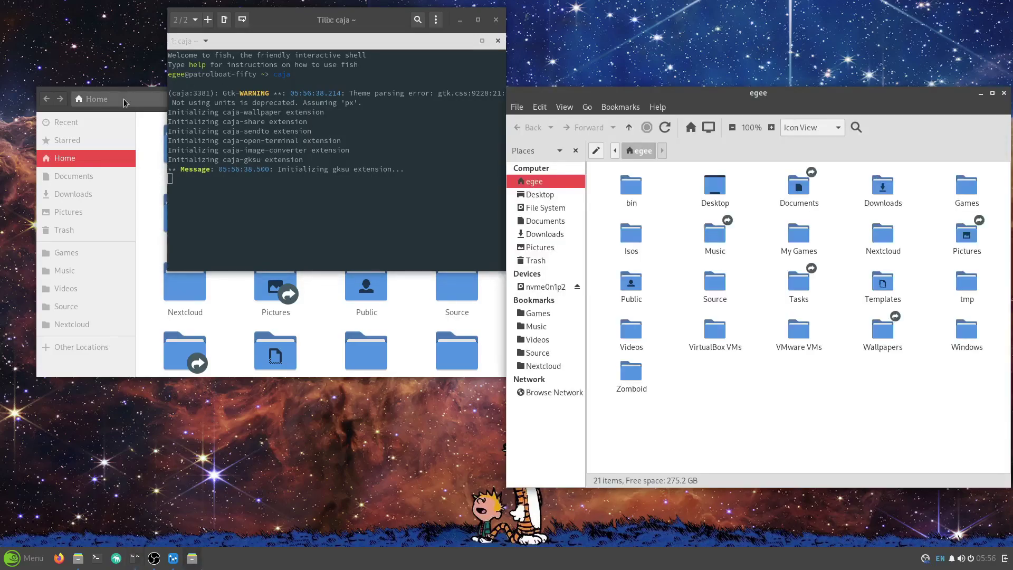
pyautogui.click(125, 102)
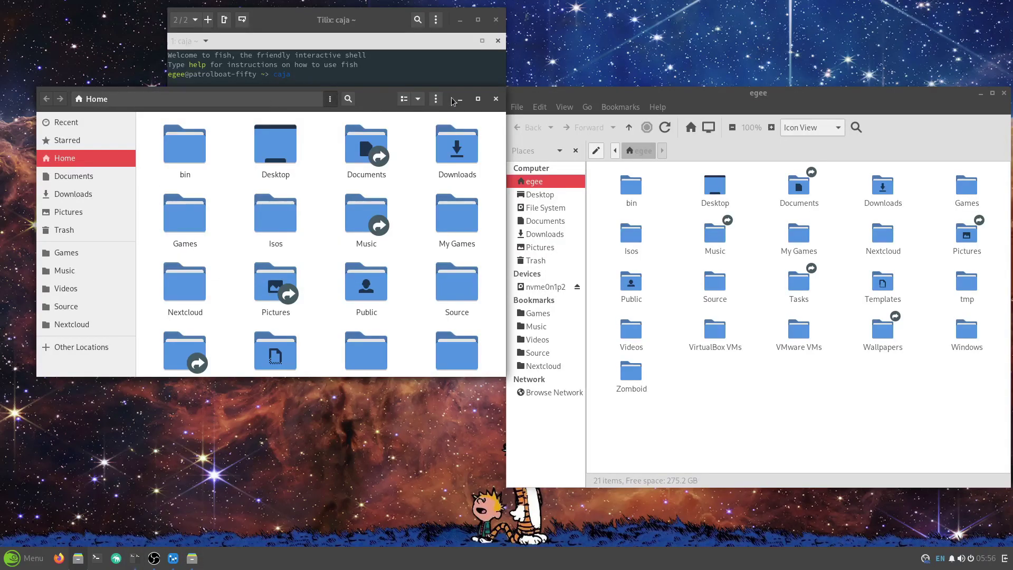
pyautogui.click(330, 98)
pyautogui.press('Escape')
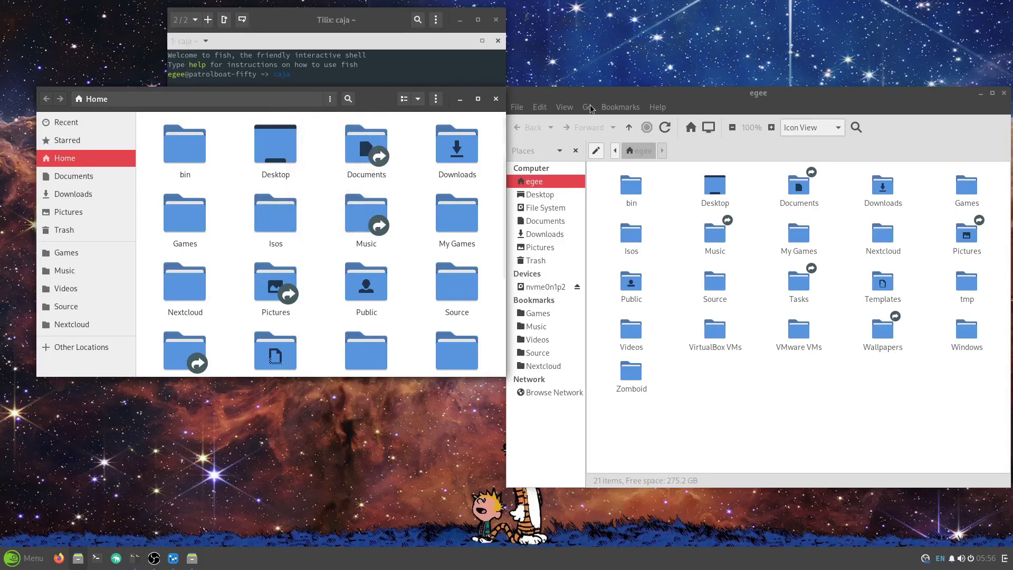
# Scroll through the application menu and close it without launching anything.
pyautogui.click(22, 558)
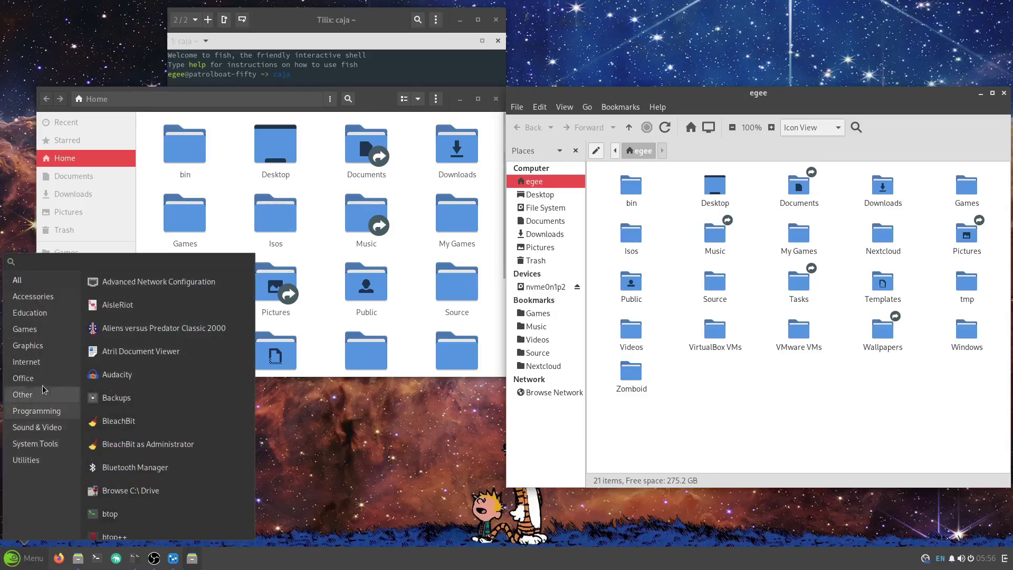
pyautogui.scroll(-3, 120, 334)
pyautogui.scroll(-20, 121, 334)
pyautogui.scroll(-3, 121, 485)
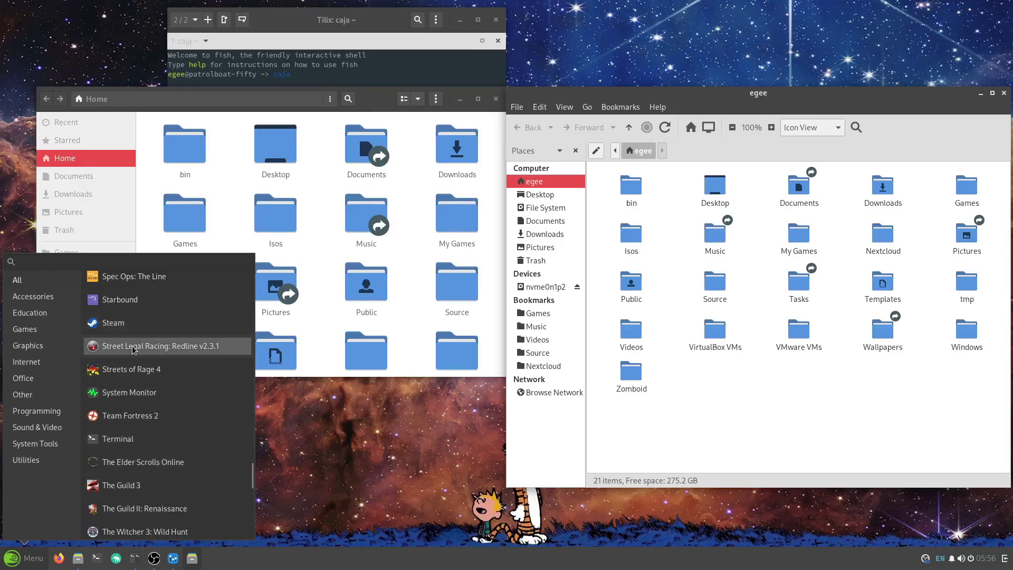
pyautogui.scroll(-4, 138, 364)
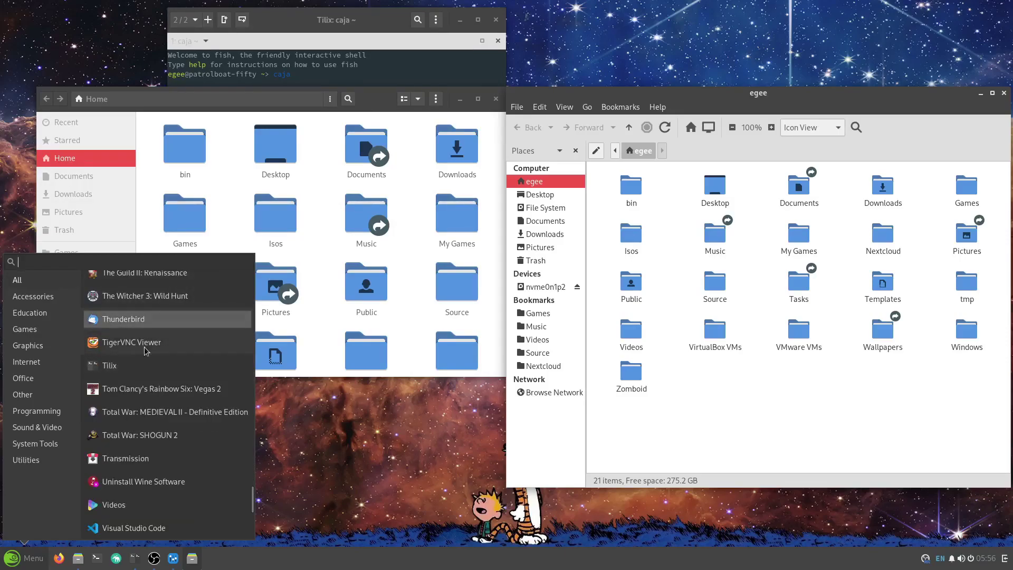
pyautogui.scroll(-3, 159, 369)
pyautogui.scroll(2, 174, 415)
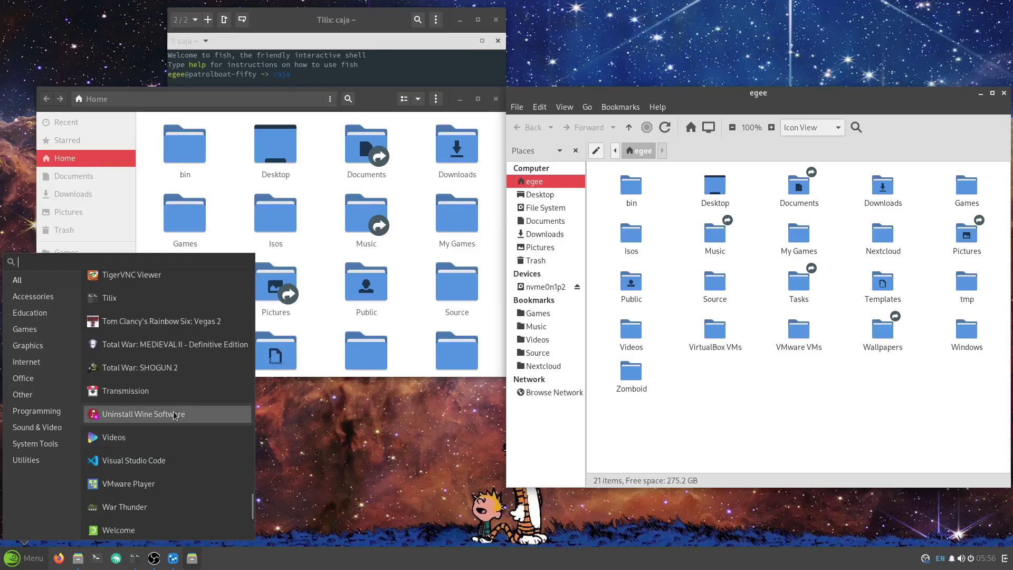
pyautogui.scroll(-2, 174, 415)
pyautogui.click(765, 407)
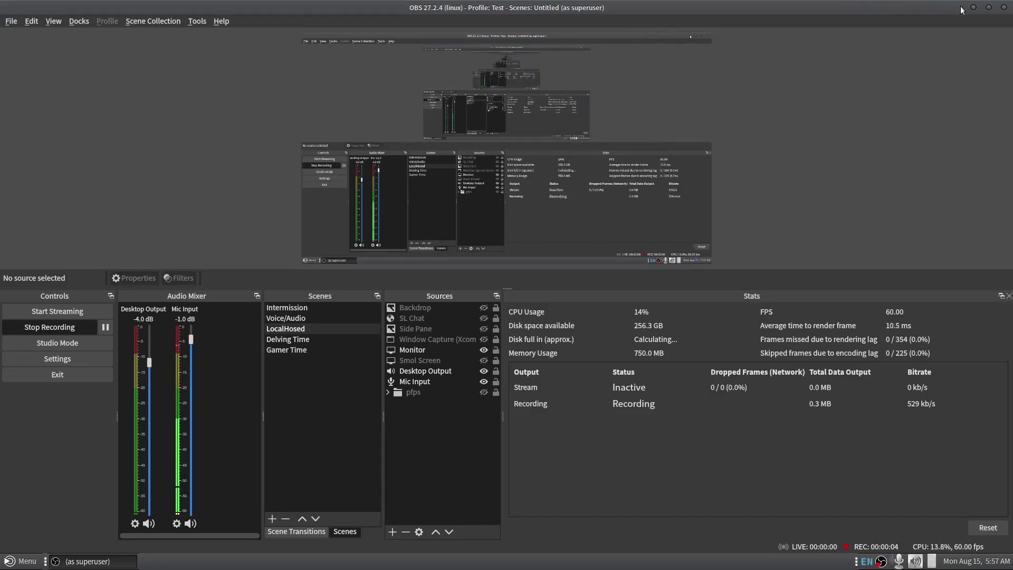
# Minimise OBS and quit the EN input-method indicator from its tray menu.
pyautogui.click(973, 8)
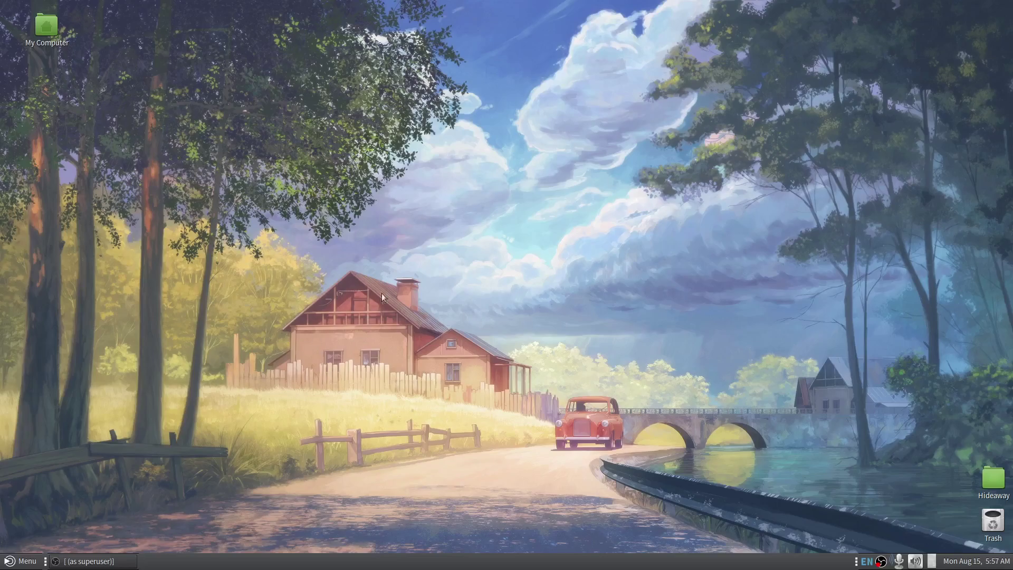
pyautogui.rightClick(868, 562)
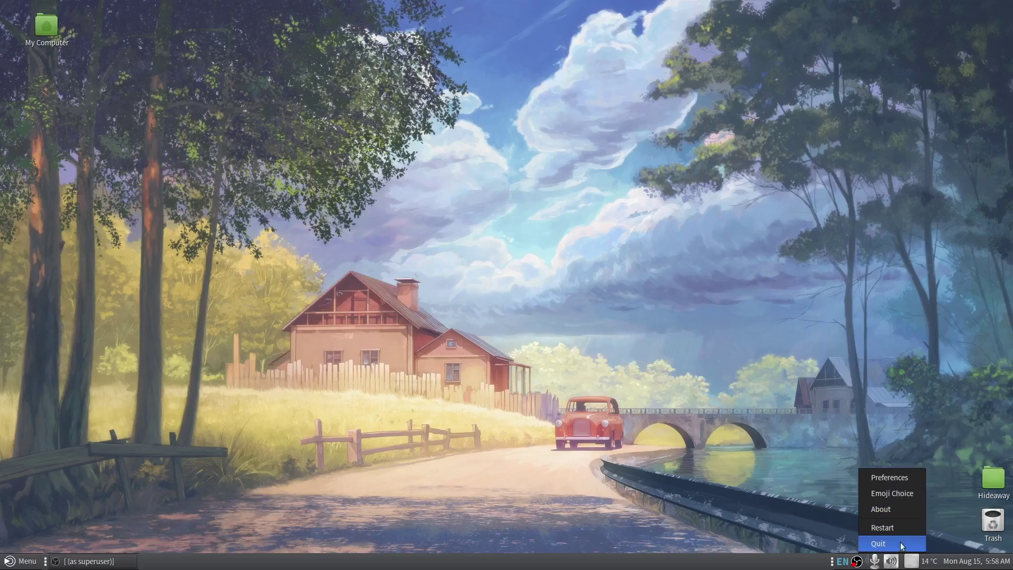
pyautogui.click(892, 543)
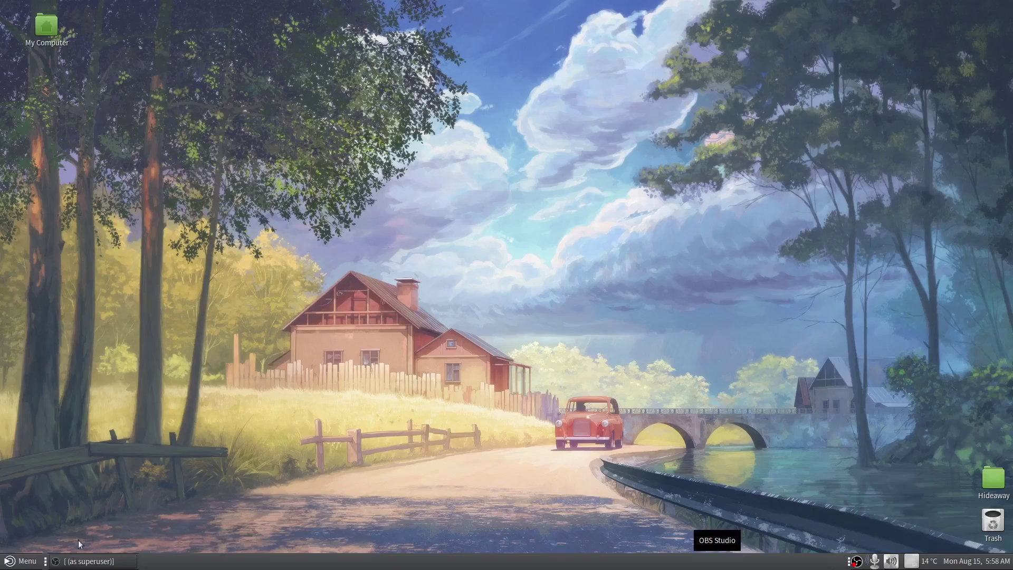
# Launch Monitor Preferences by searching 'display' in the application launcher.
pyautogui.press('super')
pyautogui.press('Down')
pyautogui.press('Up')
pyautogui.press('Down')
pyautogui.write('display')
pyautogui.press('BackSpace')
pyautogui.press('BackSpace')
pyautogui.press('BackSpace')
pyautogui.press('BackSpace')
pyautogui.press('BackSpace')
pyautogui.press('BackSpace')
pyautogui.press('BackSpace')
pyautogui.press('Down')
pyautogui.write('display')
pyautogui.press('Down')
pyautogui.press('Return')
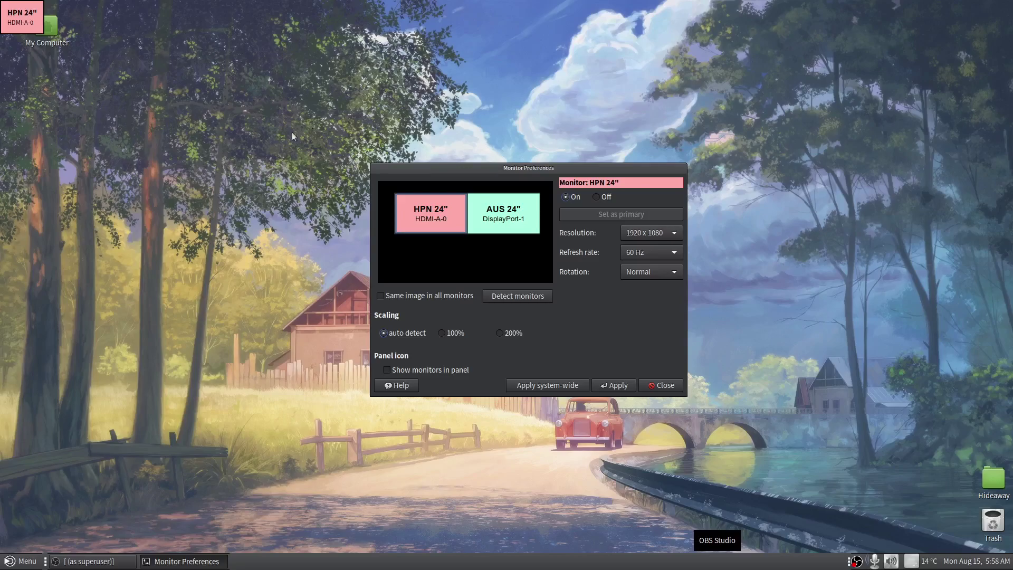
# Drag the AUS 24" monitor leftward relative to the HPN 24" in the layout.
pyautogui.click(28, 567)
pyautogui.click(28, 567)
pyautogui.click(503, 218)
pyautogui.moveTo(504, 218); pyautogui.dragTo(365, 219)
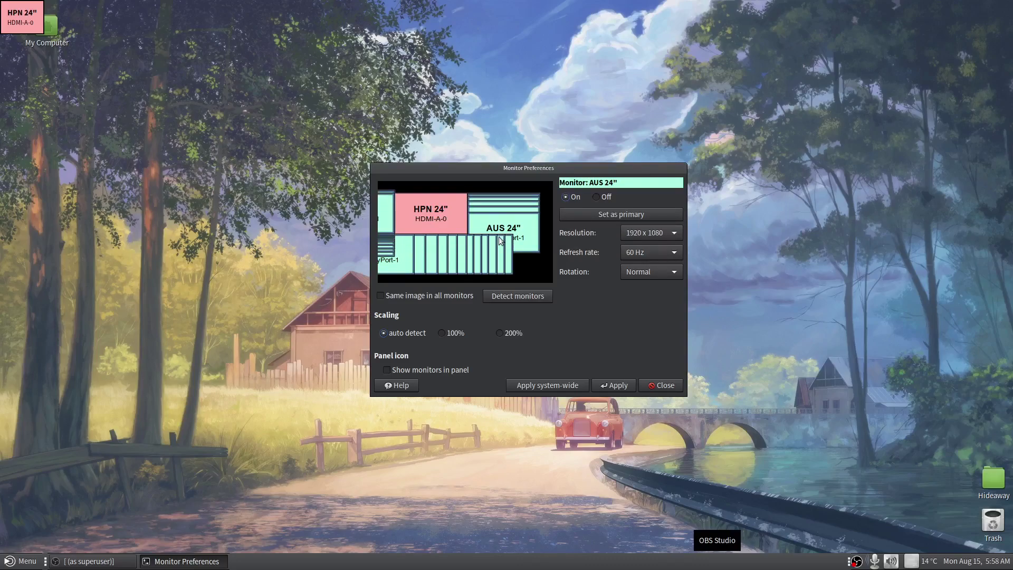